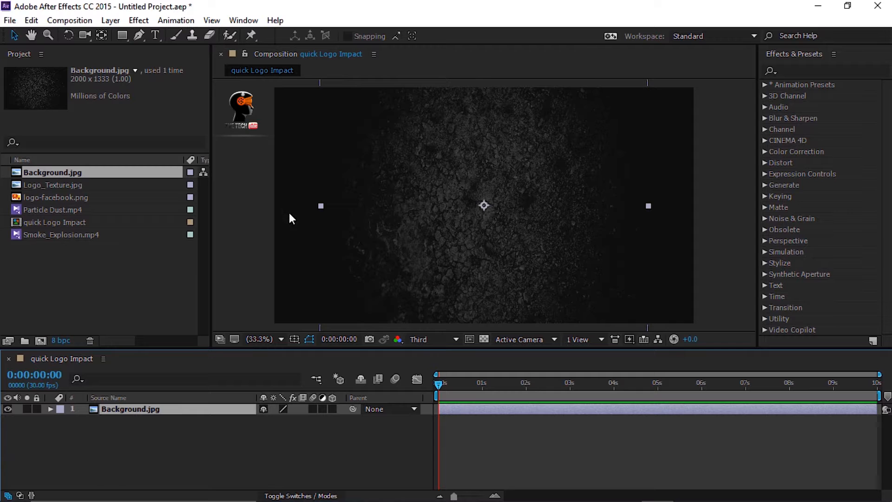
Scale the Background.jpg layer down so that it only slightly exceeds the composition frame, viewing its outer edges as needed.
{"action": "left_click_drag", "start_coordinate": [318, 204], "coordinate": [277, 224]}
{"action": "left_click", "coordinate": [265, 338]}
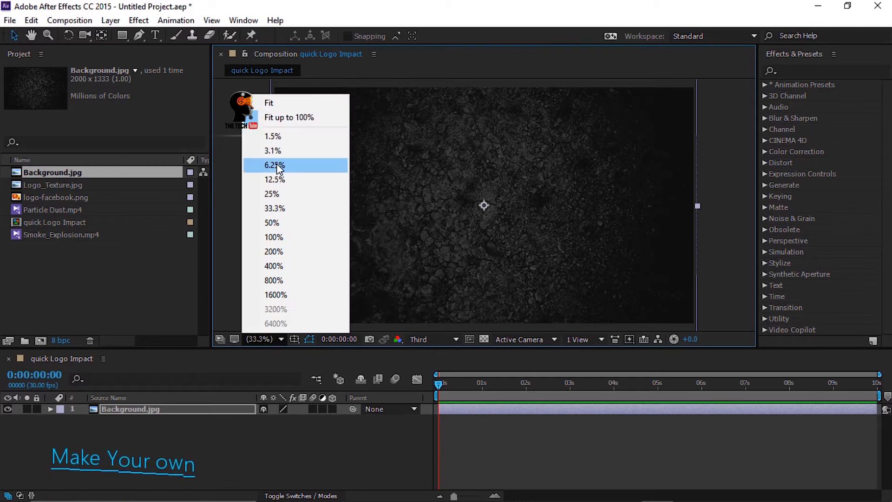
{"action": "left_click", "coordinate": [274, 179]}
{"action": "left_click", "coordinate": [265, 339]}
{"action": "left_click", "coordinate": [279, 117]}
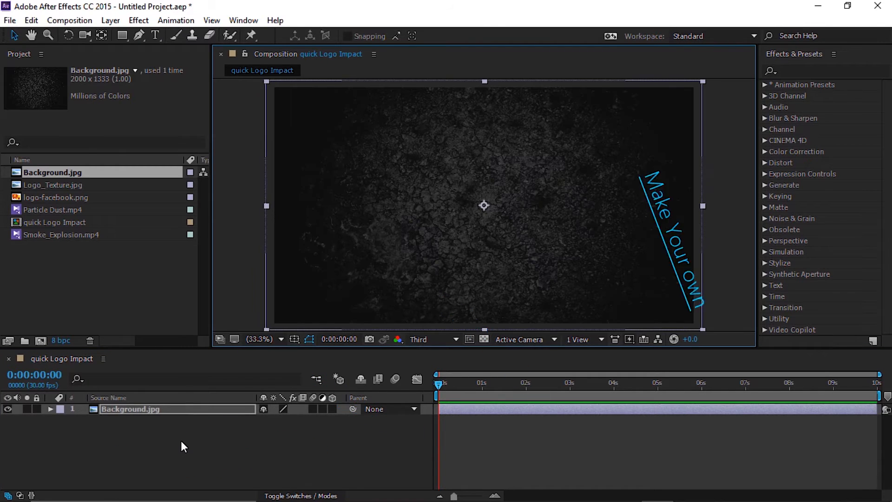
{"action": "left_click", "coordinate": [180, 441]}
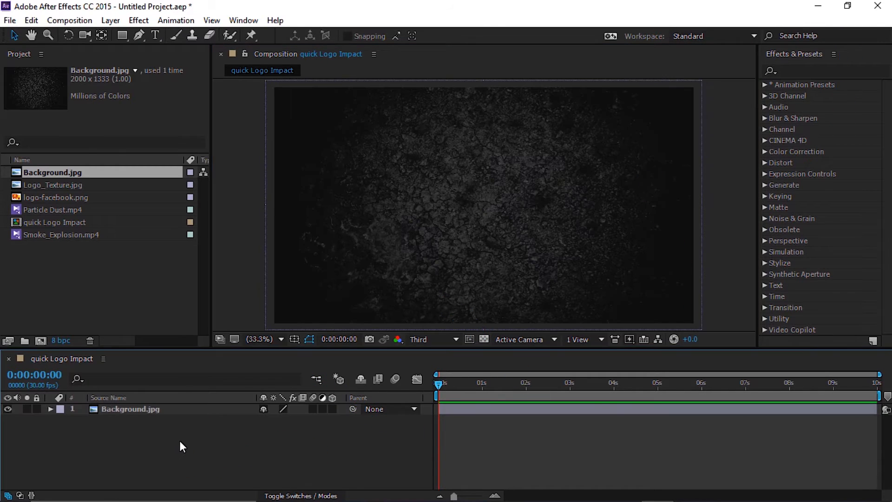
Add logo-facebook.png above the background layer and widen it until the circle is no longer narrow.
{"action": "left_click", "coordinate": [53, 198]}
{"action": "left_click_drag", "start_coordinate": [48, 196], "coordinate": [134, 409]}
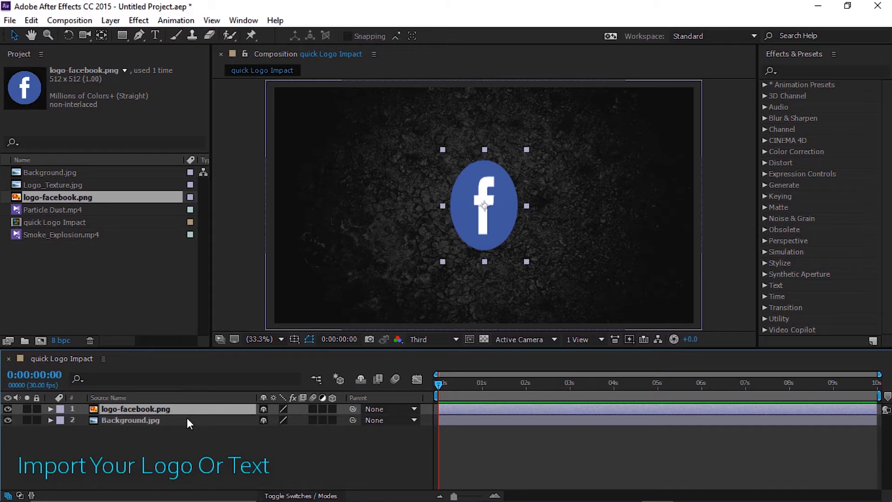
{"action": "left_click", "coordinate": [441, 211]}
{"action": "left_click_drag", "start_coordinate": [440, 208], "coordinate": [431, 217]}
Reduce the logo layer's scale to 79% in height and adjust its width to keep the logo round.
{"action": "key", "text": "s"}
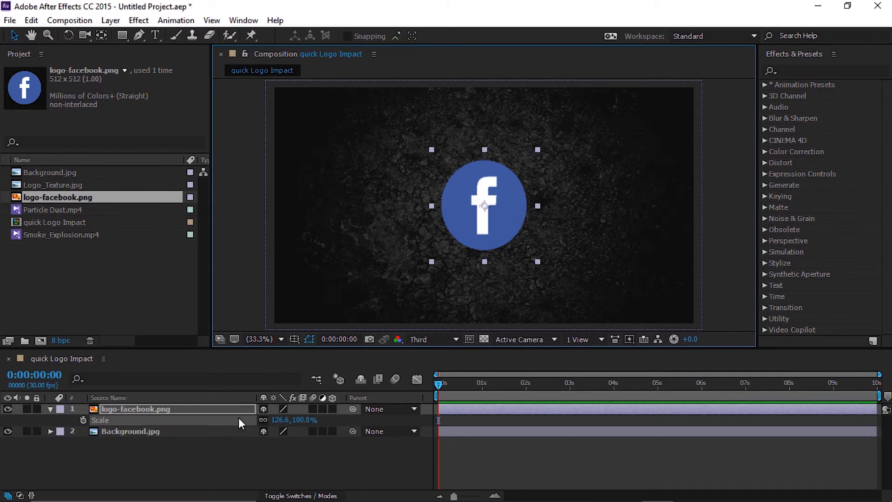
{"action": "left_click_drag", "start_coordinate": [280, 422], "coordinate": [272, 420]}
{"action": "left_click", "coordinate": [278, 419]}
{"action": "type", "text": "100"}
{"action": "key", "text": "Return"}
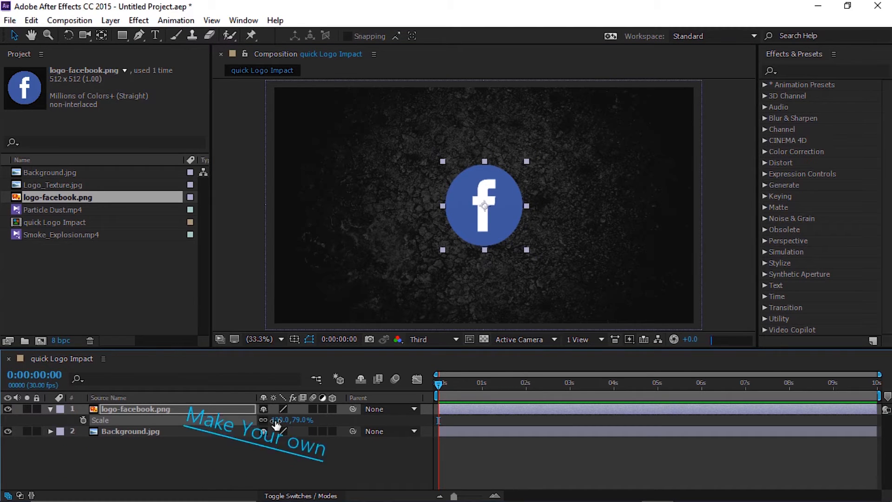
{"action": "left_click", "coordinate": [144, 472]}
{"action": "key", "text": "s"}
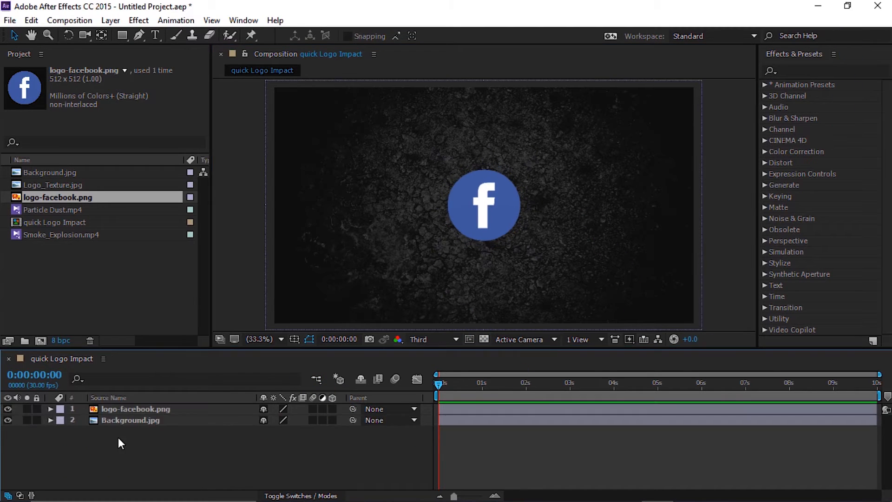
Pre-compose the logo layer as "Logo comp", moving all attributes into the new composition.
{"action": "left_click", "coordinate": [134, 408]}
{"action": "right_click", "coordinate": [134, 408]}
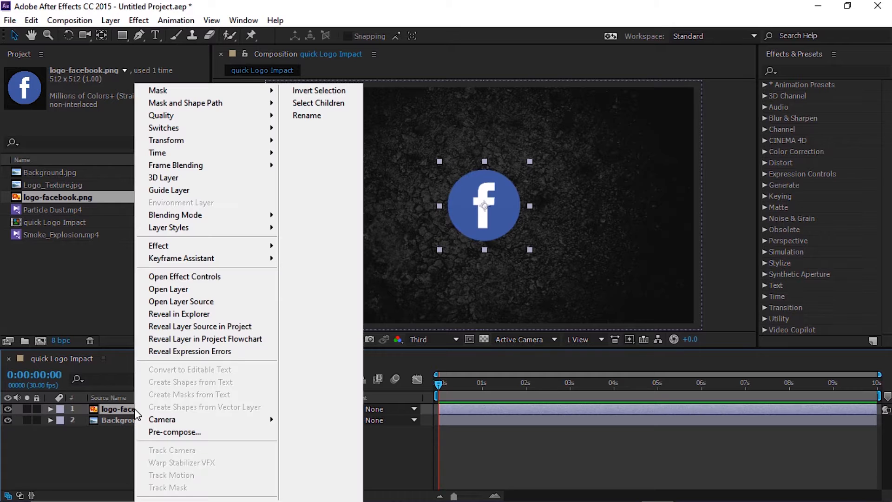
{"action": "left_click", "coordinate": [152, 431]}
{"action": "left_click", "coordinate": [361, 253]}
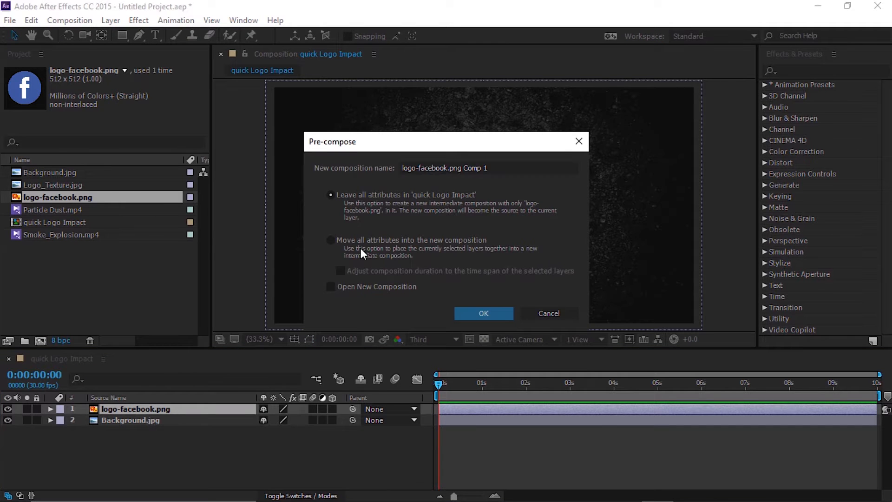
{"action": "left_click", "coordinate": [337, 241]}
{"action": "left_click", "coordinate": [509, 167]}
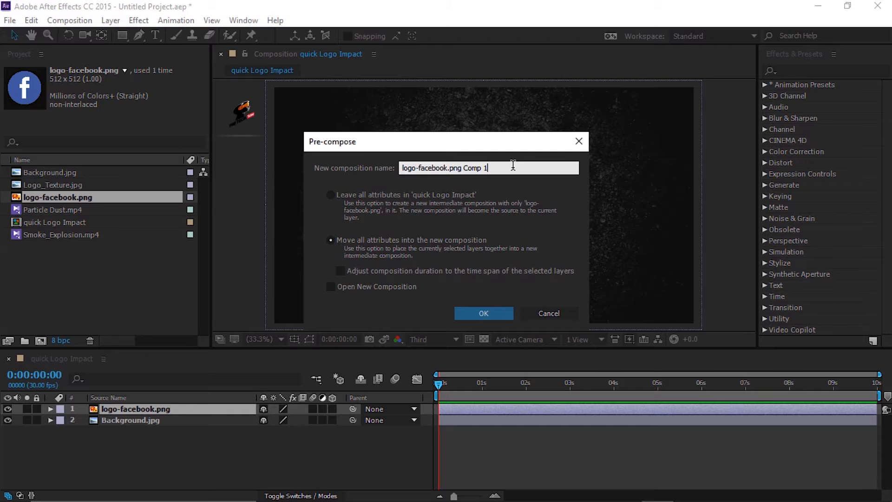
{"action": "key", "text": "ctrl+a"}
{"action": "type", "text": "Logo co"}
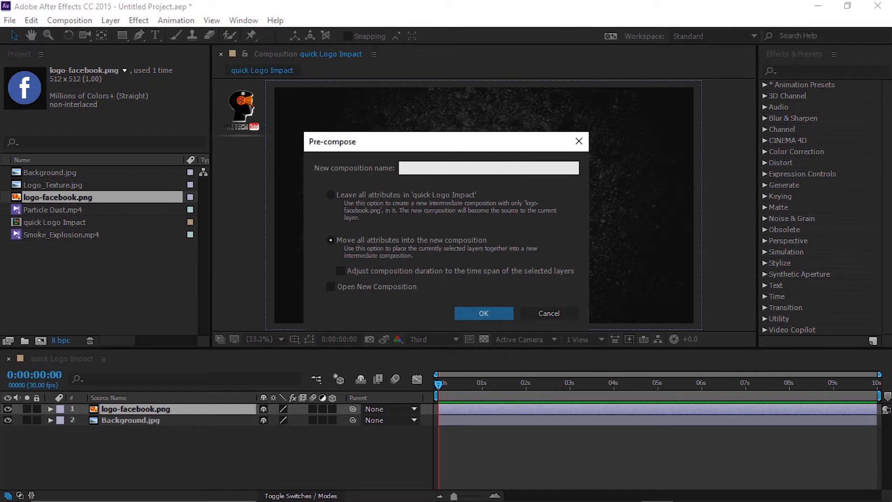
{"action": "key", "text": "Return"}
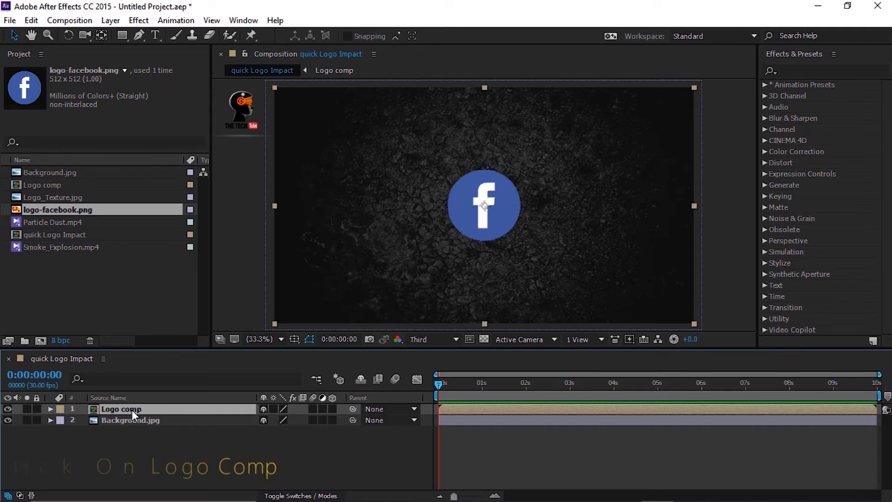
Open Logo comp and pre-compose its logo-facebook.png layer as "logo texure", moving all attributes into the new composition.
{"action": "double_click", "coordinate": [122, 409]}
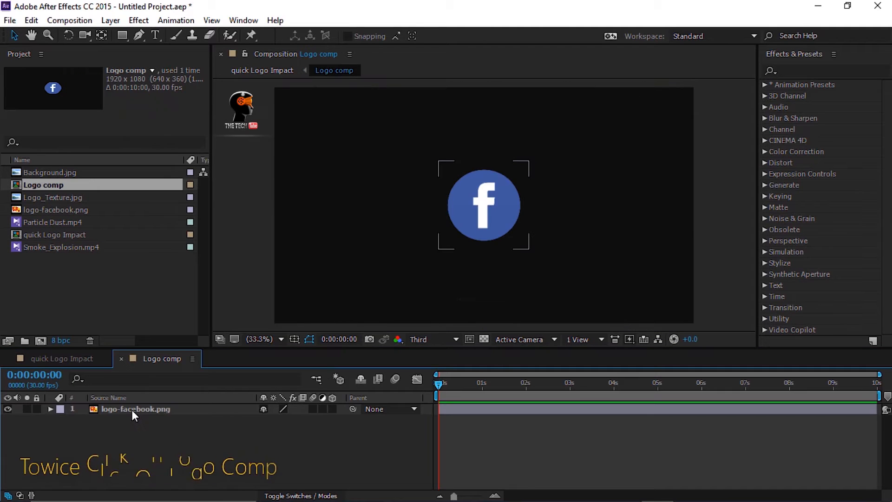
{"action": "right_click", "coordinate": [132, 410]}
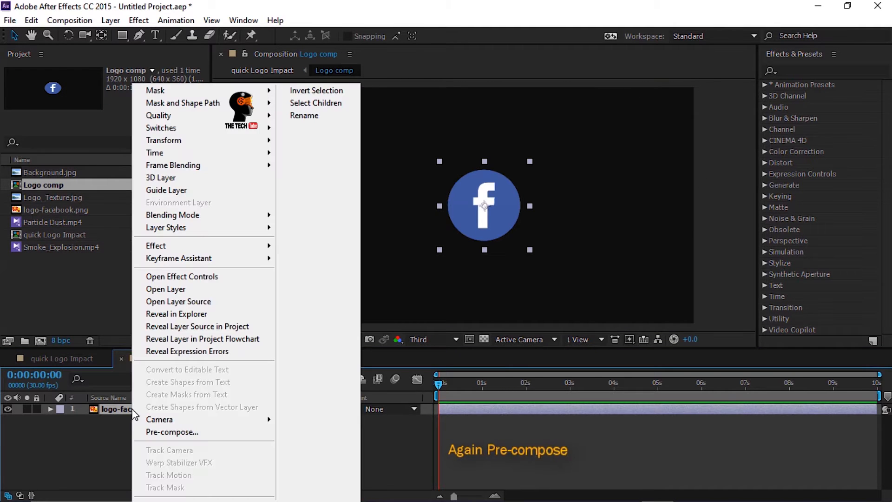
{"action": "left_click", "coordinate": [144, 431]}
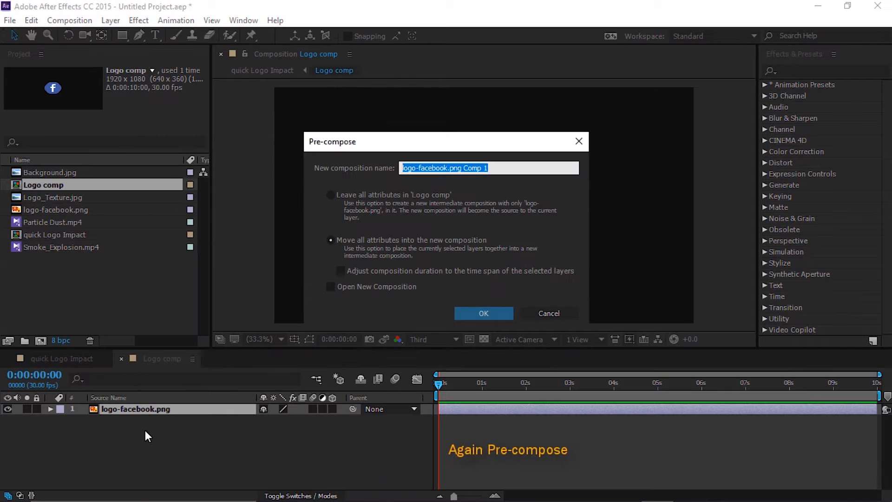
{"action": "key", "text": "BackSpace"}
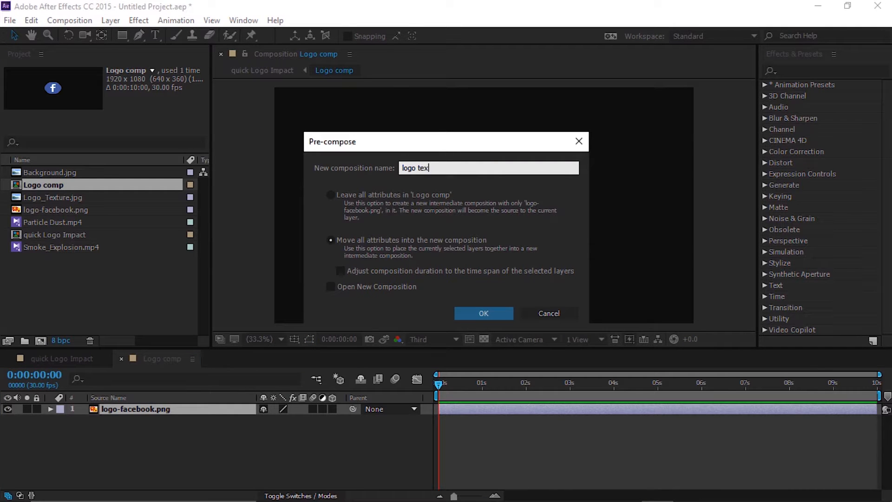
{"action": "left_click", "coordinate": [478, 317]}
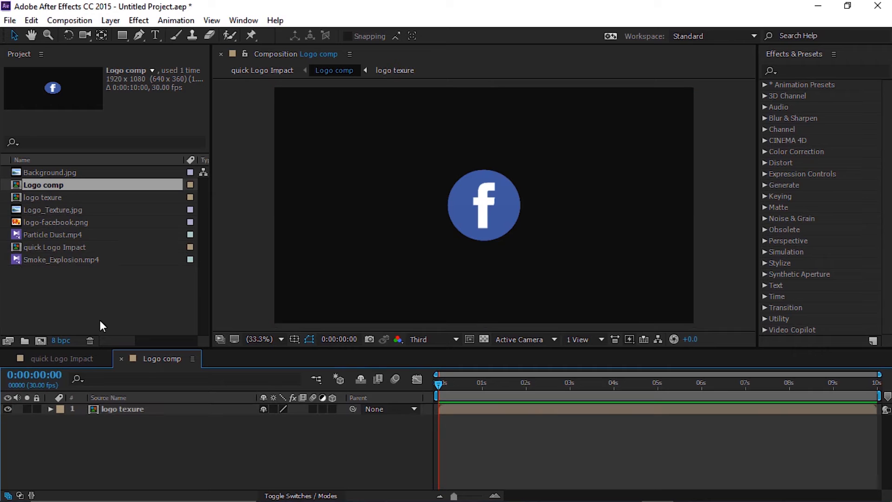
Add Logo_Texture.jpg below the logo texure layer and set its track matte to Alpha Matte "logo texure".
{"action": "left_click_drag", "start_coordinate": [60, 212], "coordinate": [128, 426]}
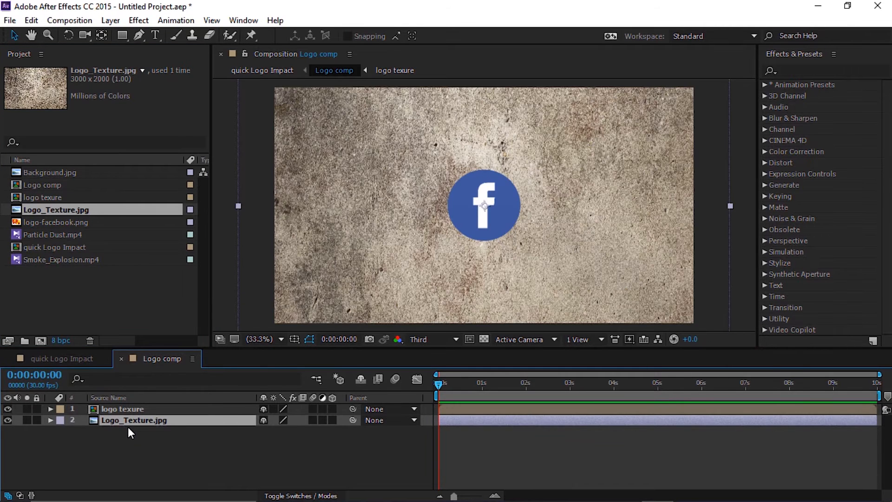
{"action": "left_click", "coordinate": [330, 463]}
{"action": "left_click", "coordinate": [304, 495]}
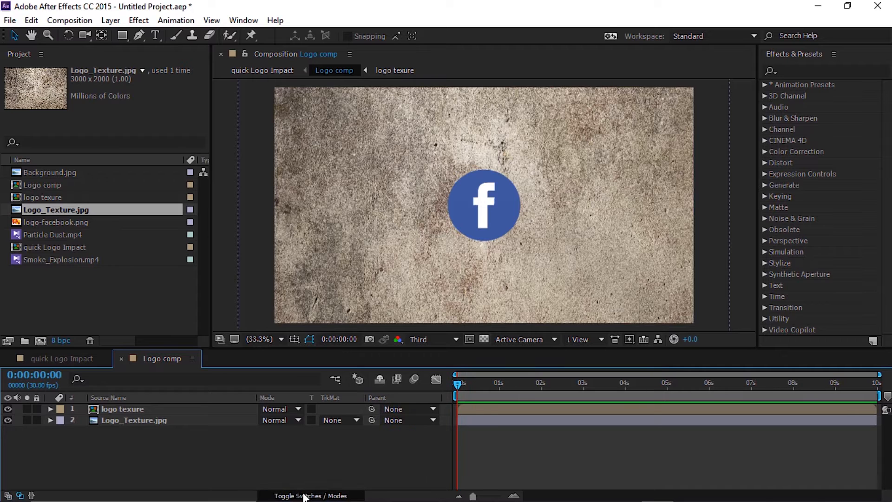
{"action": "left_click", "coordinate": [336, 419]}
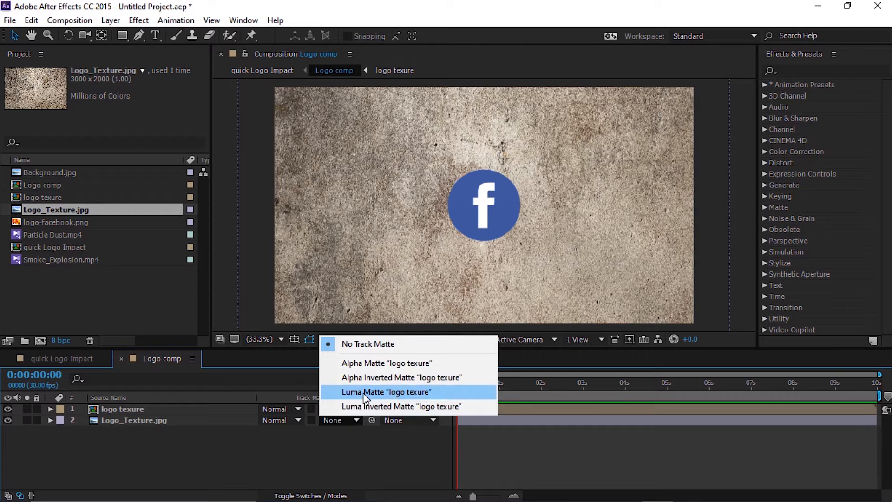
{"action": "left_click", "coordinate": [359, 367]}
Scale the Logo_Texture.jpg layer down to 28%.
{"action": "left_click", "coordinate": [158, 416]}
{"action": "key", "text": "s"}
{"action": "left_click_drag", "start_coordinate": [298, 435], "coordinate": [255, 435]}
{"action": "left_click", "coordinate": [255, 441]}
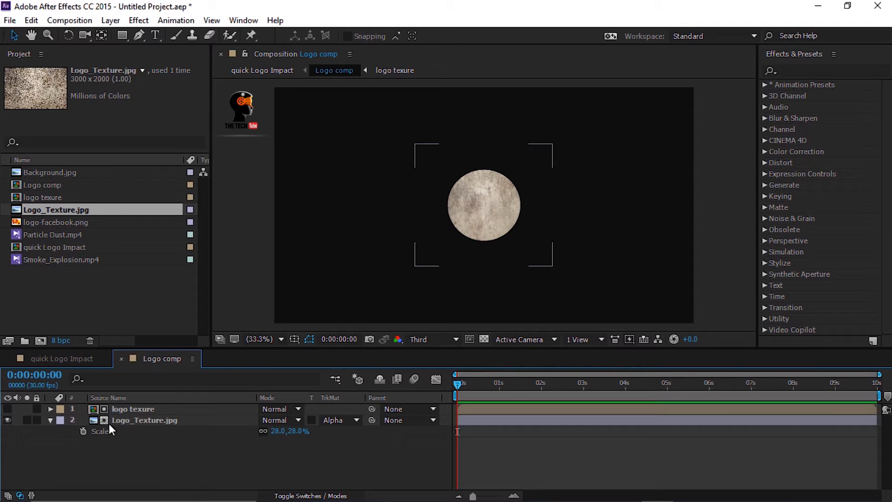
Make the logo texure layer visible and set its blending mode to Multiply.
{"action": "left_click", "coordinate": [8, 409]}
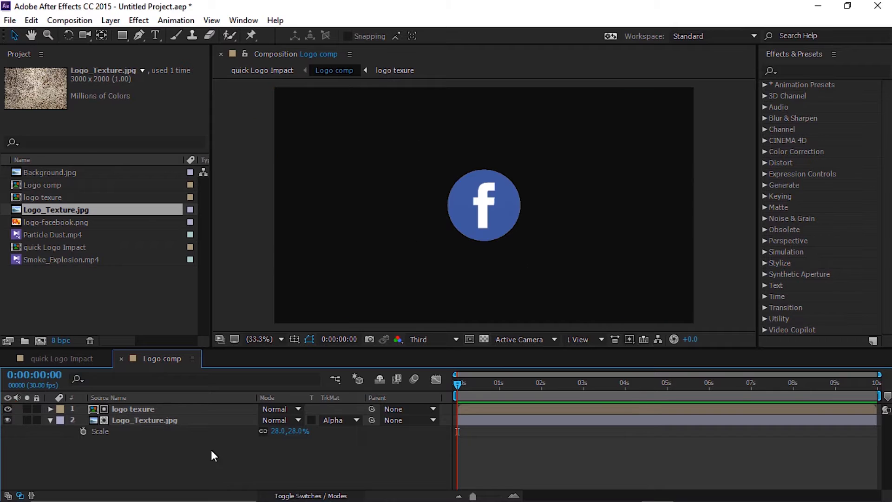
{"action": "left_click", "coordinate": [283, 408]}
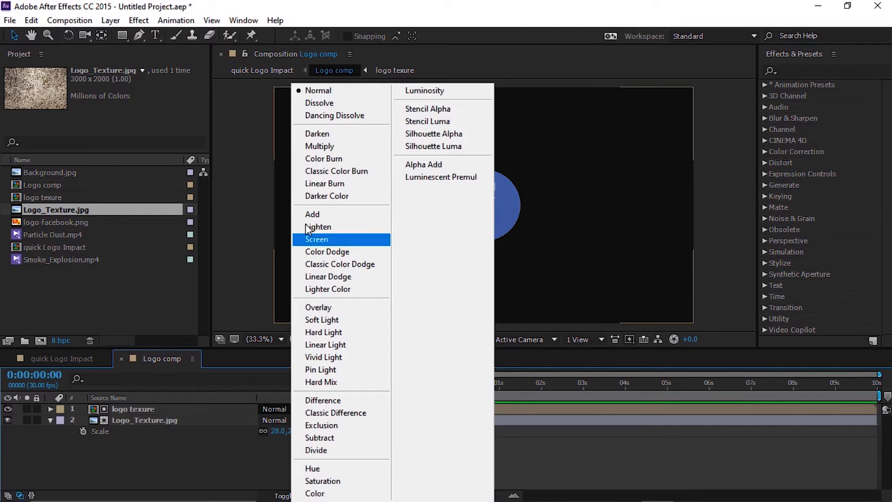
{"action": "left_click", "coordinate": [320, 147]}
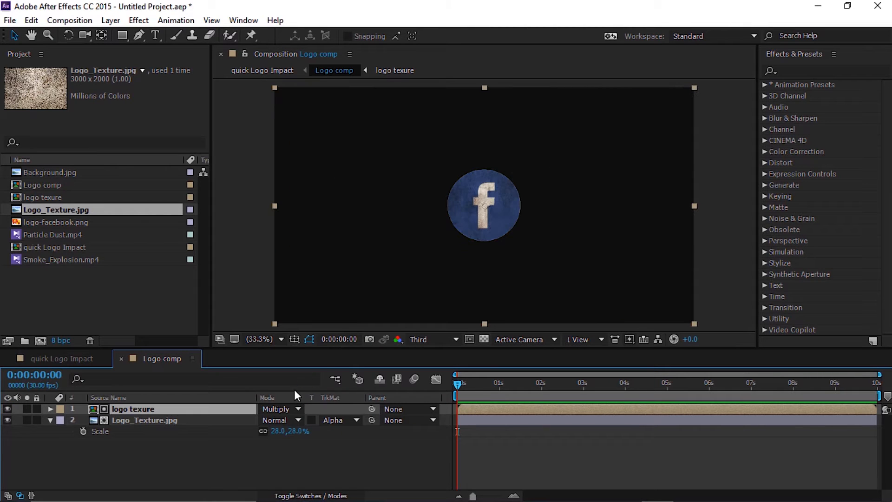
{"action": "left_click", "coordinate": [183, 454]}
{"action": "left_click", "coordinate": [50, 419]}
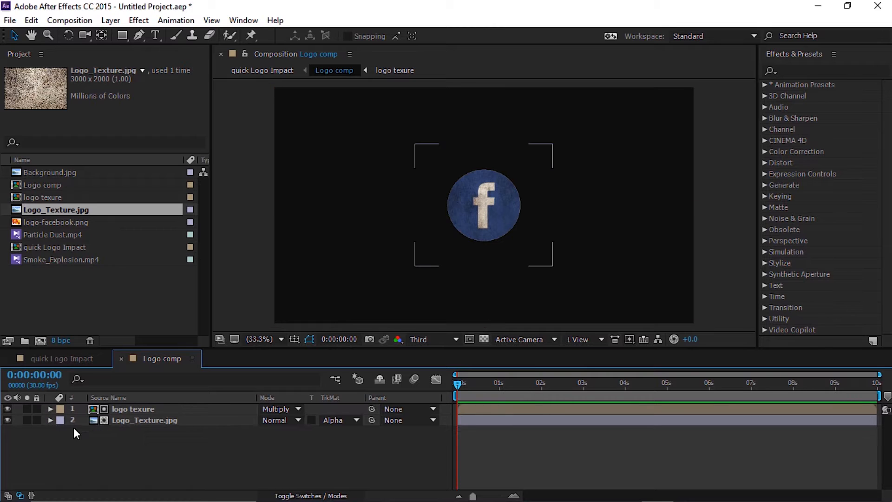
Find the Gradient Wipe effect and apply it to the logo texure layer.
{"action": "left_click", "coordinate": [798, 68]}
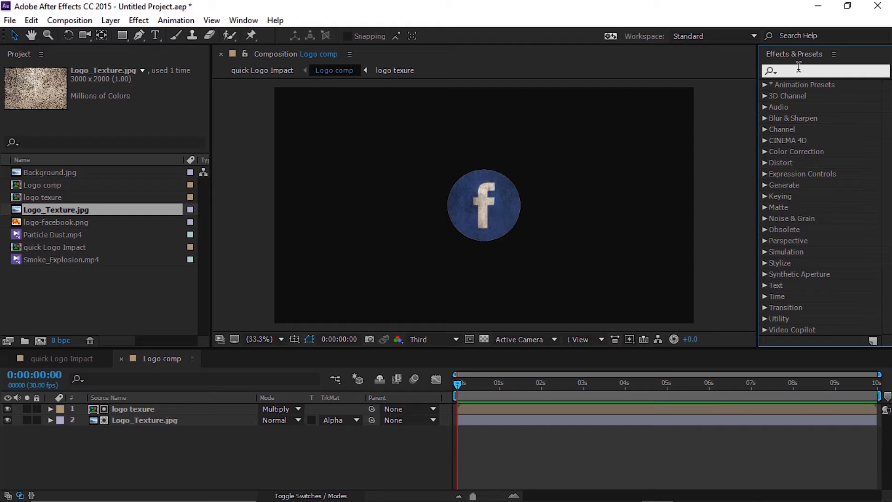
{"action": "type", "text": "gra"}
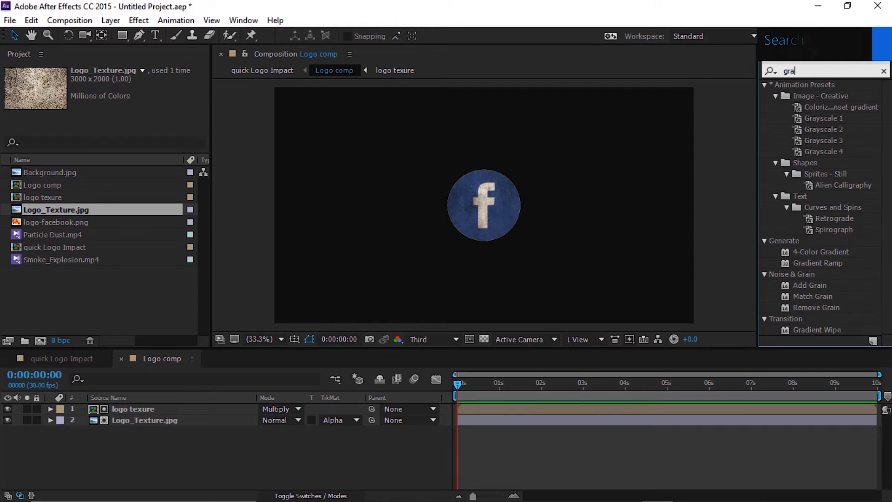
{"action": "type", "text": "di"}
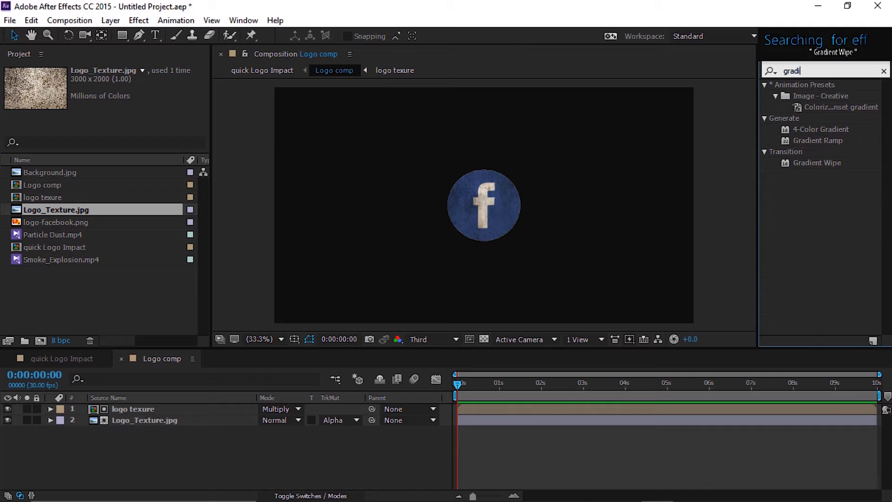
{"action": "left_click_drag", "start_coordinate": [813, 161], "coordinate": [151, 409]}
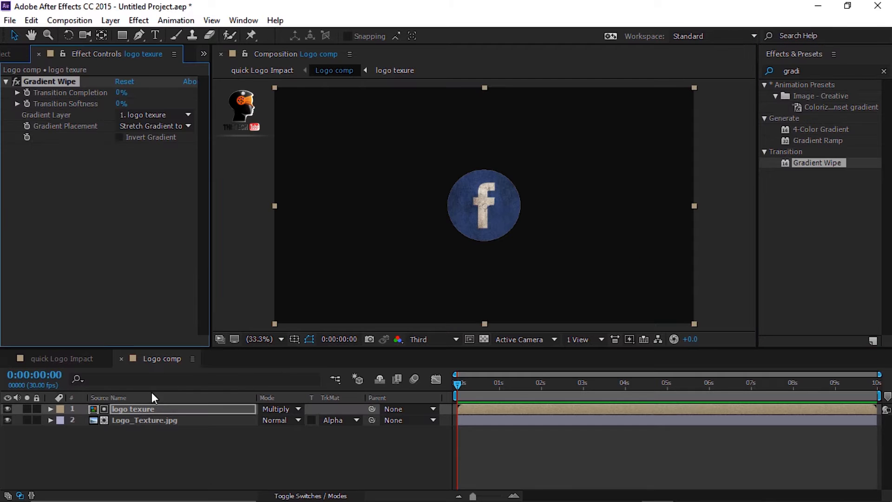
Set the Gradient Wipe's gradient layer to Logo_Texture.jpg and its transition completion to 36%.
{"action": "left_click", "coordinate": [153, 112]}
{"action": "left_click", "coordinate": [152, 159]}
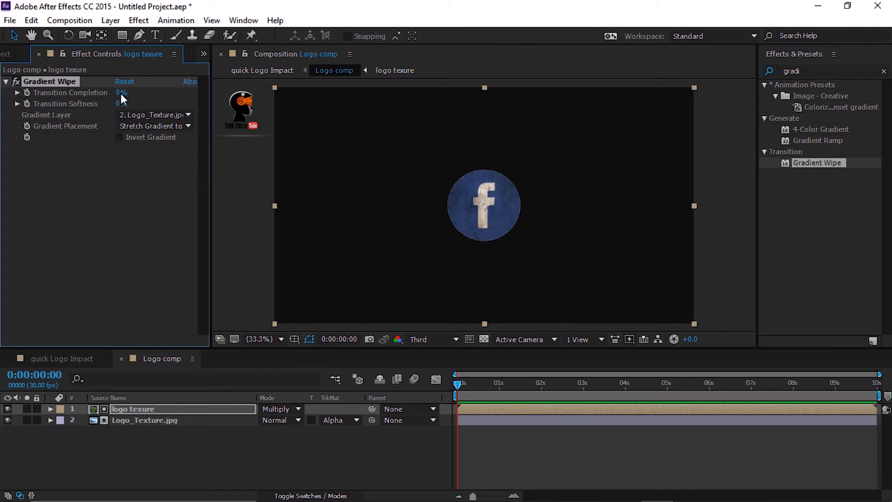
{"action": "left_click", "coordinate": [120, 93]}
{"action": "type", "text": "36"}
{"action": "key", "text": "Return"}
{"action": "left_click", "coordinate": [205, 441]}
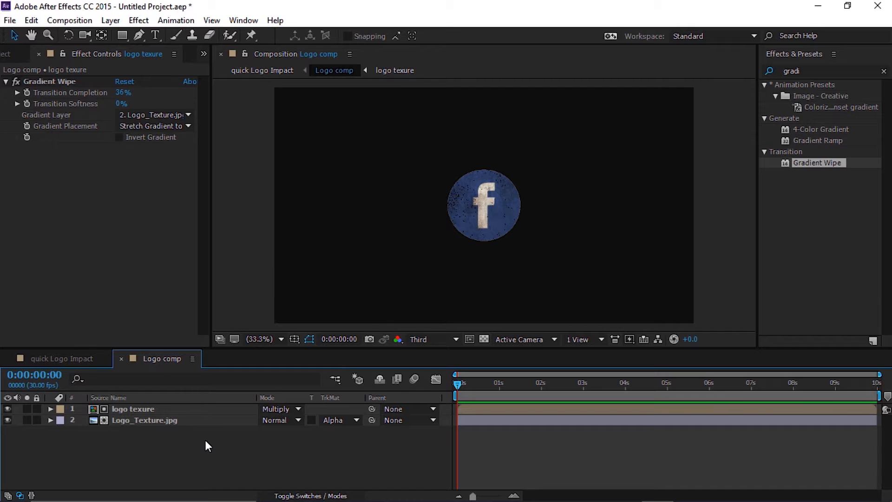
Create an adjustment layer at the top of Logo comp and rename it "Displacem".
{"action": "right_click", "coordinate": [207, 446]}
{"action": "mouse_move", "coordinate": [302, 315]}
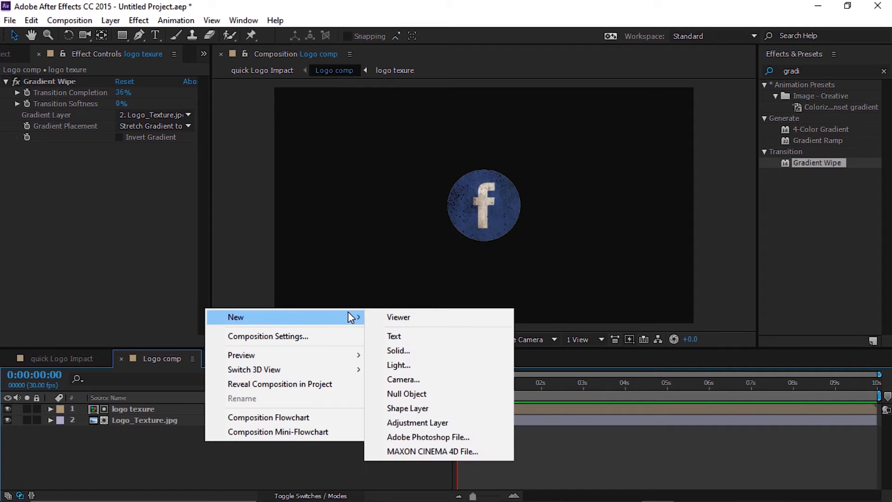
{"action": "left_click", "coordinate": [401, 422]}
{"action": "key", "text": "Return"}
{"action": "type", "text": "Displacem"}
{"action": "key", "text": "Return"}
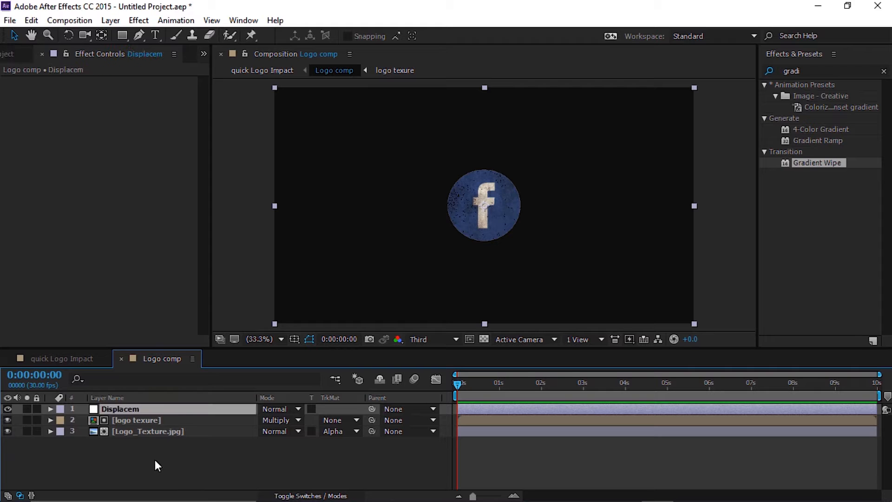
{"action": "left_click", "coordinate": [155, 465]}
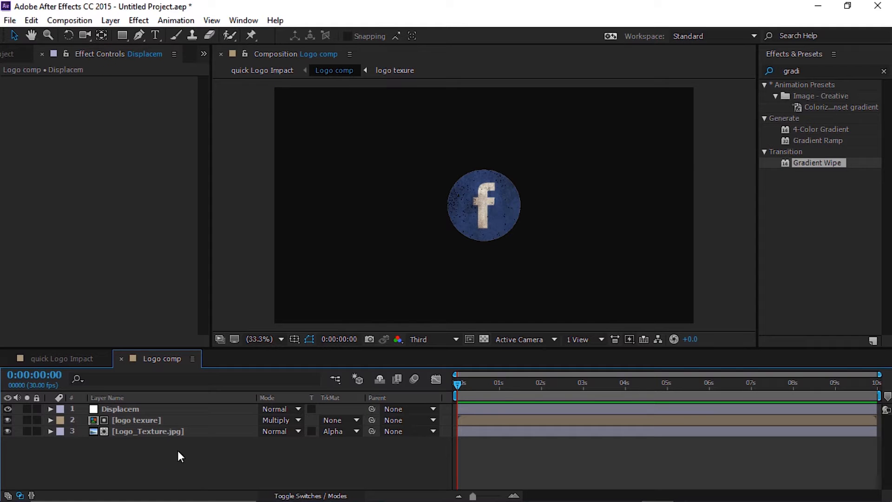
Find the Turbulent Displace effect and apply it to the Displacem layer.
{"action": "left_click", "coordinate": [883, 72]}
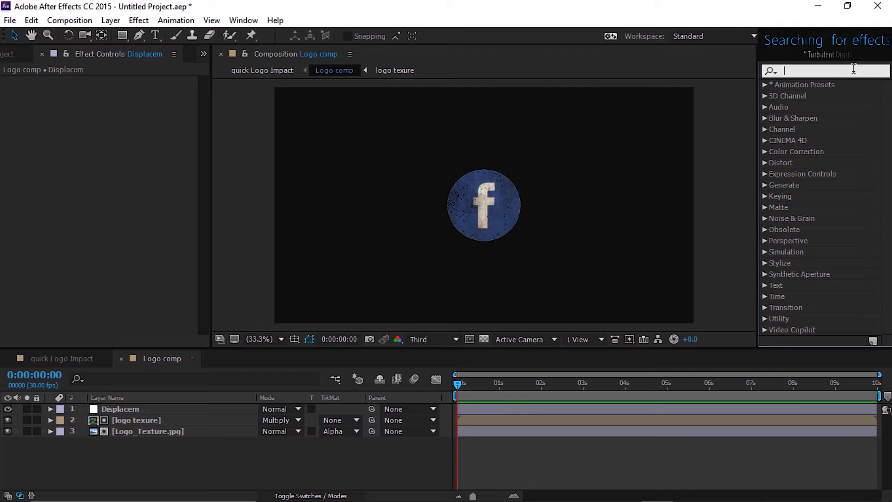
{"action": "left_click", "coordinate": [853, 68]}
{"action": "type", "text": "t"}
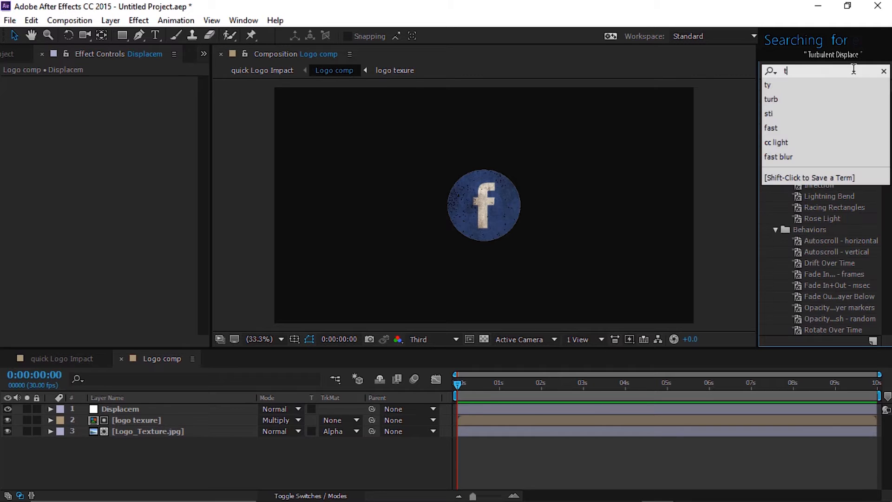
{"action": "type", "text": "u"}
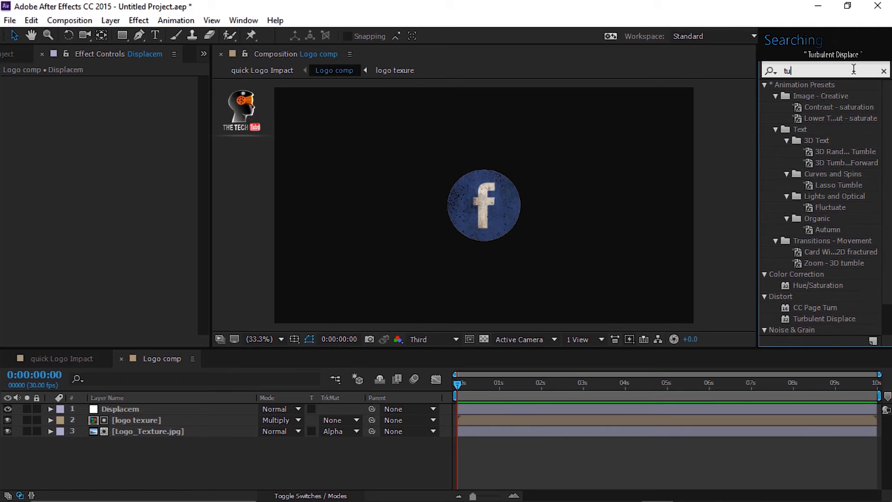
{"action": "type", "text": "rb"}
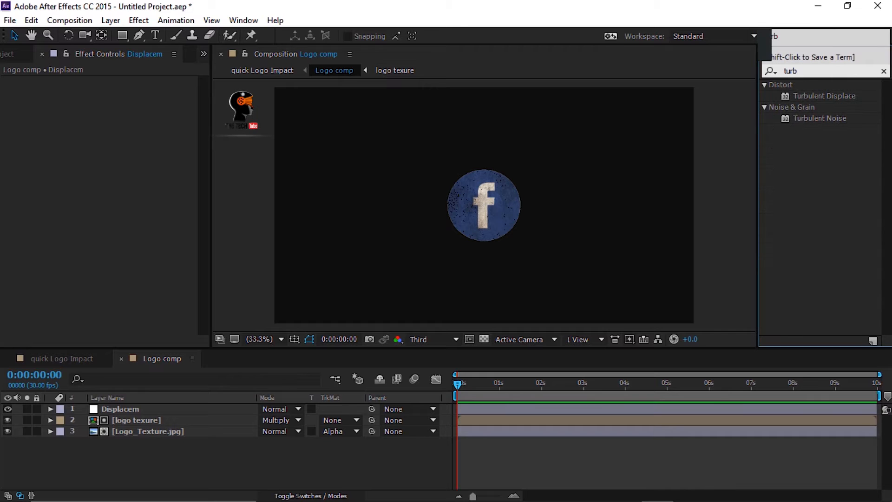
{"action": "left_click_drag", "start_coordinate": [832, 92], "coordinate": [102, 405]}
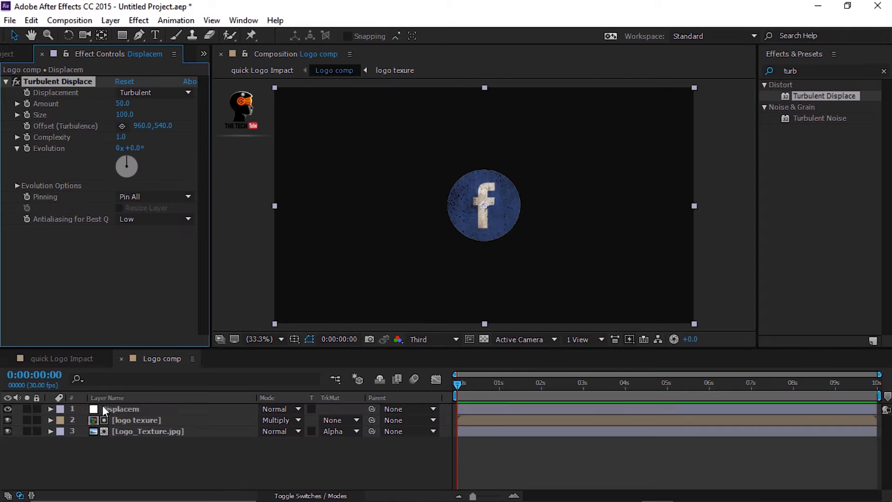
Set the Turbulent Displace amount to 40 and its size to 3.
{"action": "key", "text": "space"}
{"action": "left_click", "coordinate": [124, 104]}
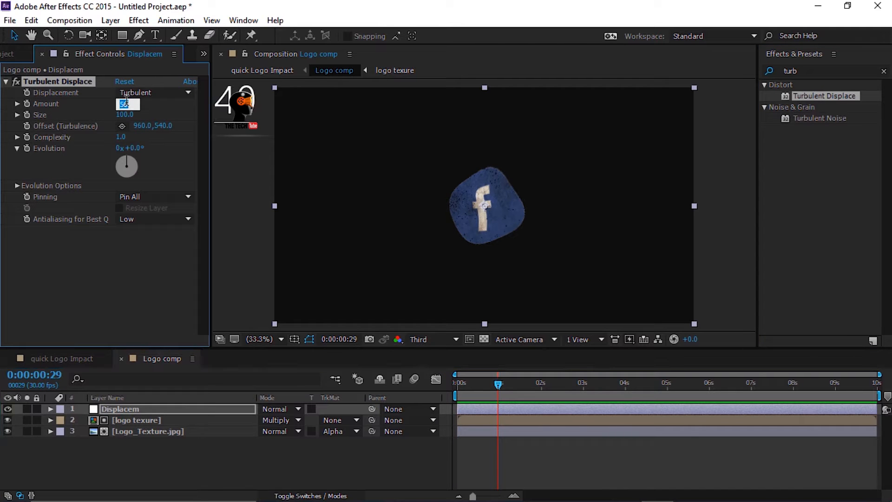
{"action": "type", "text": "40"}
{"action": "key", "text": "Return"}
{"action": "left_click", "coordinate": [130, 114]}
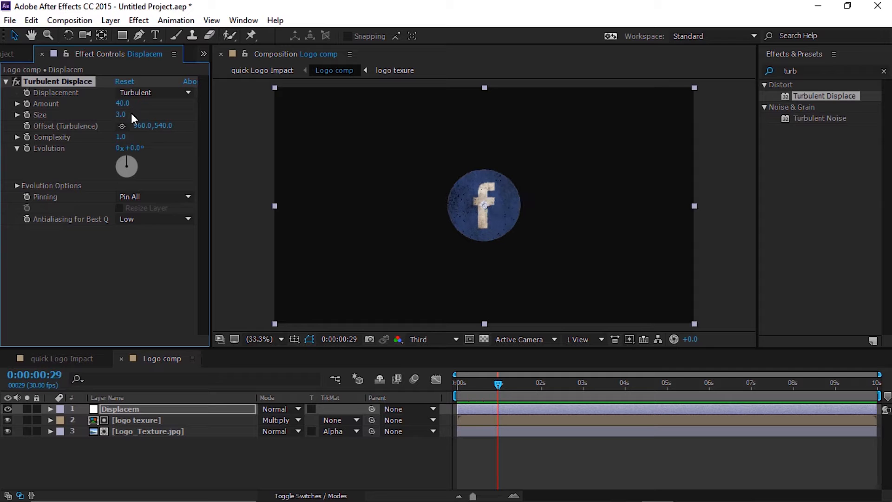
Add a Bevel and Emboss layer style to the logo texure layer and enlarge the timeline area.
{"action": "left_click", "coordinate": [131, 424]}
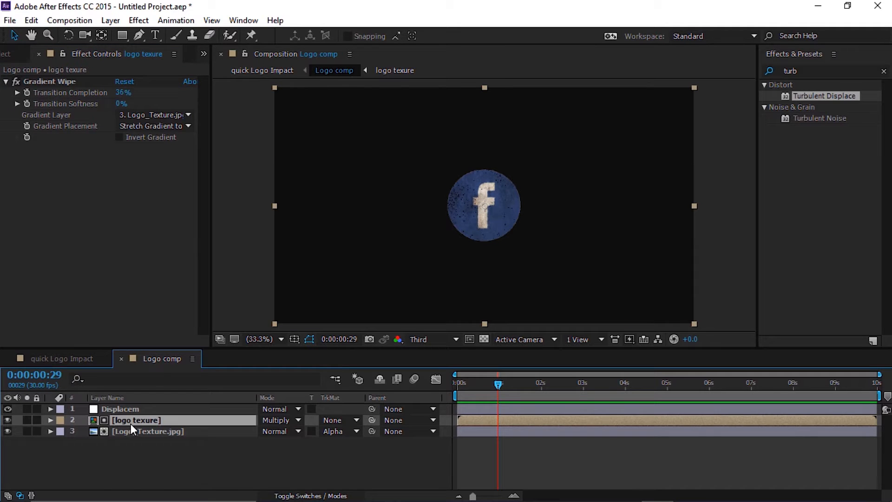
{"action": "right_click", "coordinate": [130, 423]}
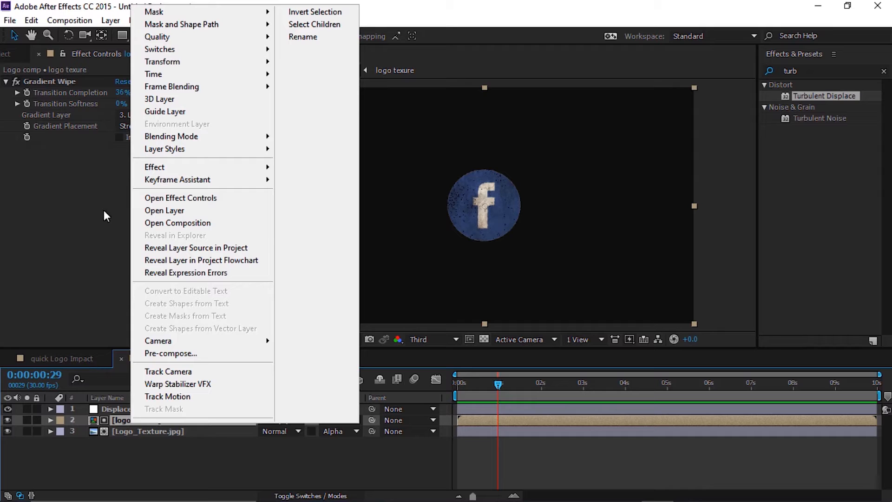
{"action": "mouse_move", "coordinate": [256, 149]}
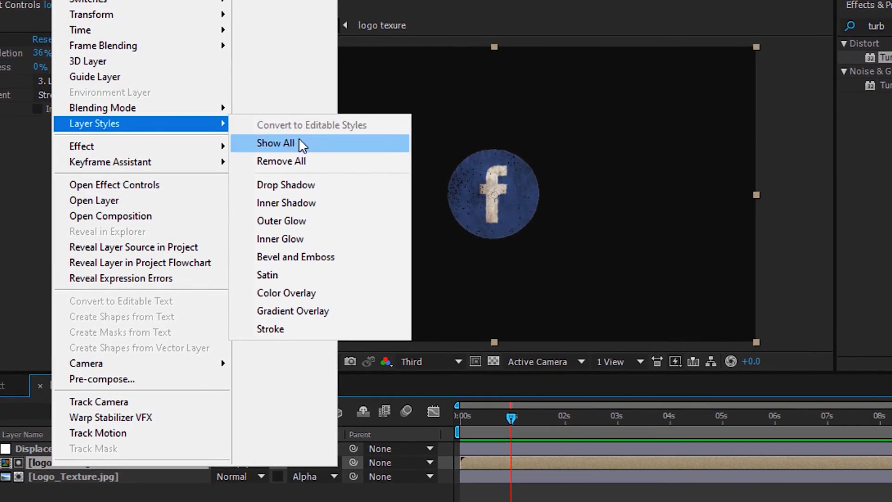
{"action": "left_click", "coordinate": [295, 256]}
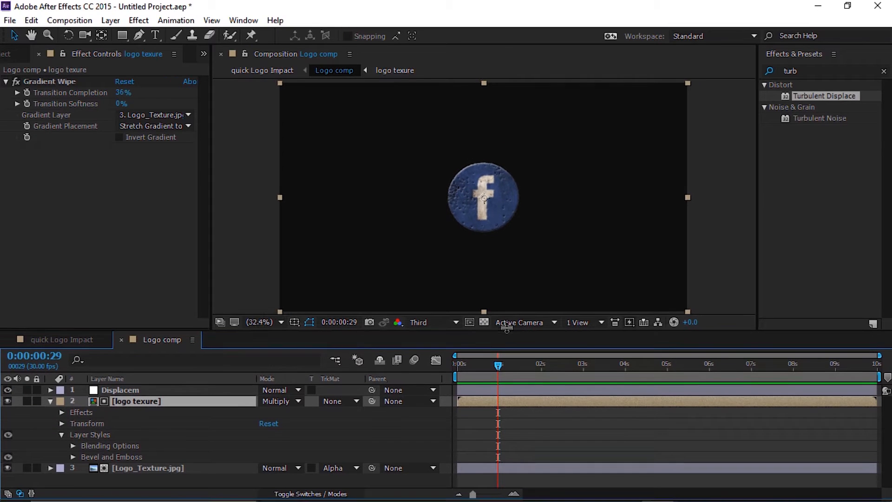
{"action": "left_click_drag", "start_coordinate": [507, 327], "coordinate": [506, 325]}
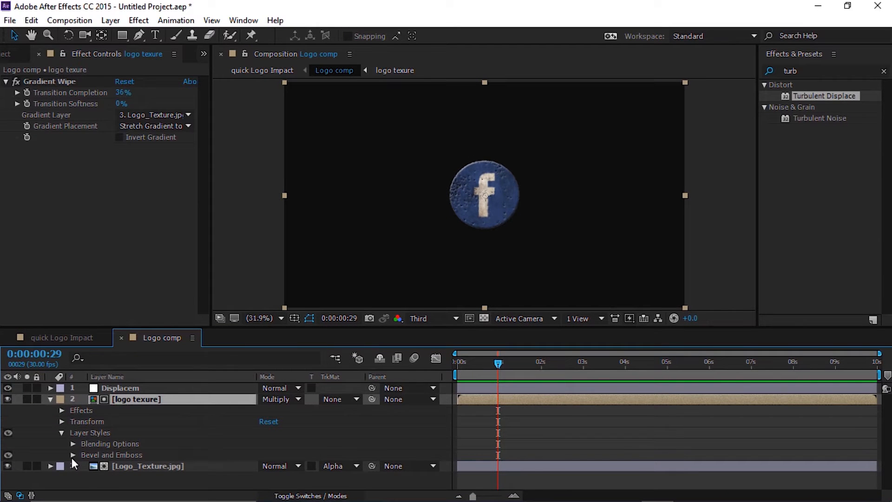
Set the Bevel and Emboss size to 3 and highlight opacity to 50%, and collapse the logo texure layer's properties.
{"action": "left_click", "coordinate": [73, 455]}
{"action": "scroll", "coordinate": [165, 429], "scroll_direction": "down", "scroll_amount": 3}
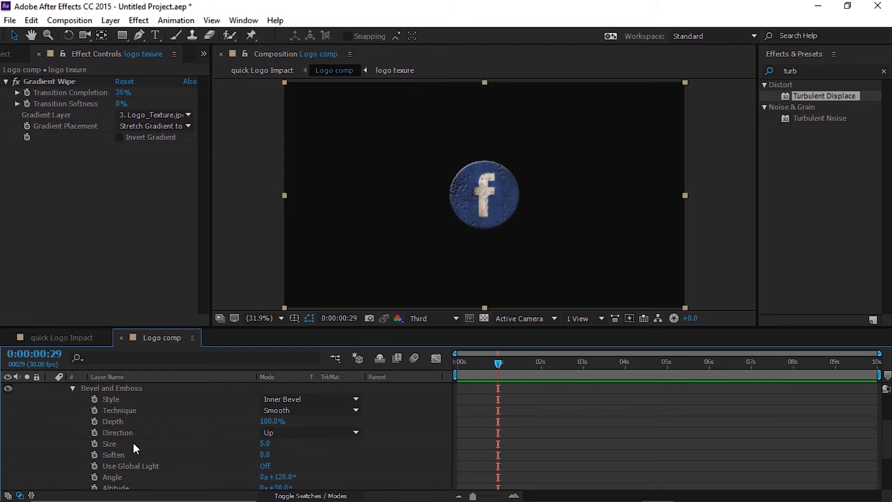
{"action": "left_click", "coordinate": [263, 444]}
{"action": "type", "text": "3"}
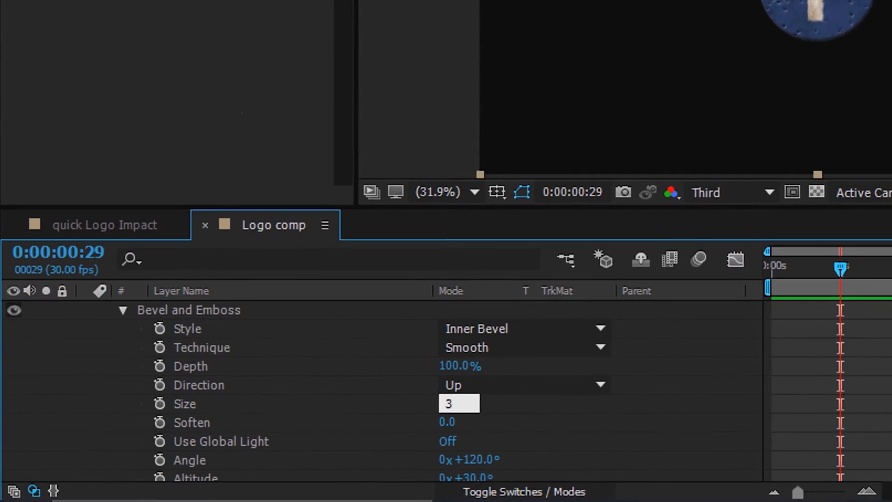
{"action": "key", "text": "Return"}
{"action": "scroll", "coordinate": [473, 402], "scroll_direction": "down", "scroll_amount": 3}
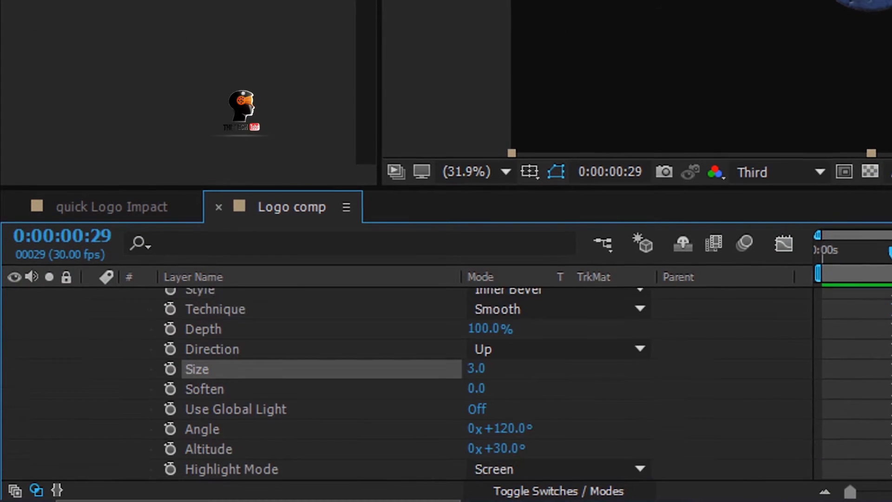
{"action": "scroll", "coordinate": [474, 418], "scroll_direction": "down", "scroll_amount": 1}
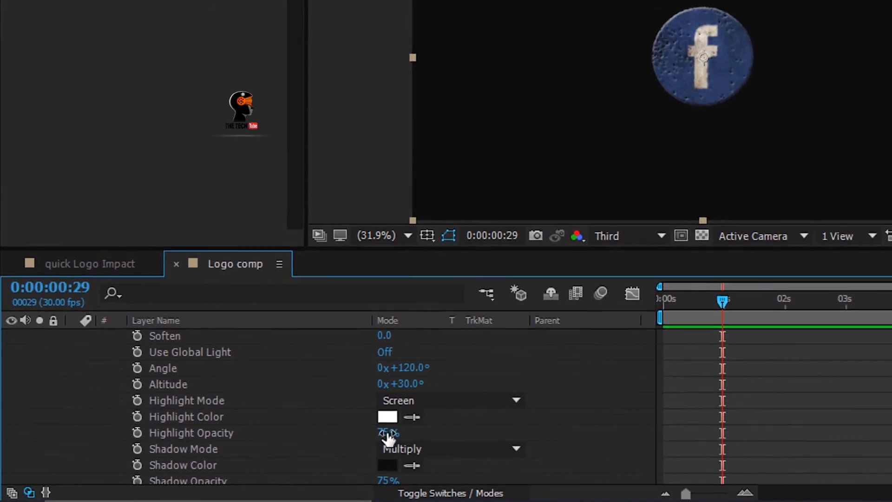
{"action": "left_click", "coordinate": [474, 443]}
{"action": "type", "text": "50"}
{"action": "key", "text": "Return"}
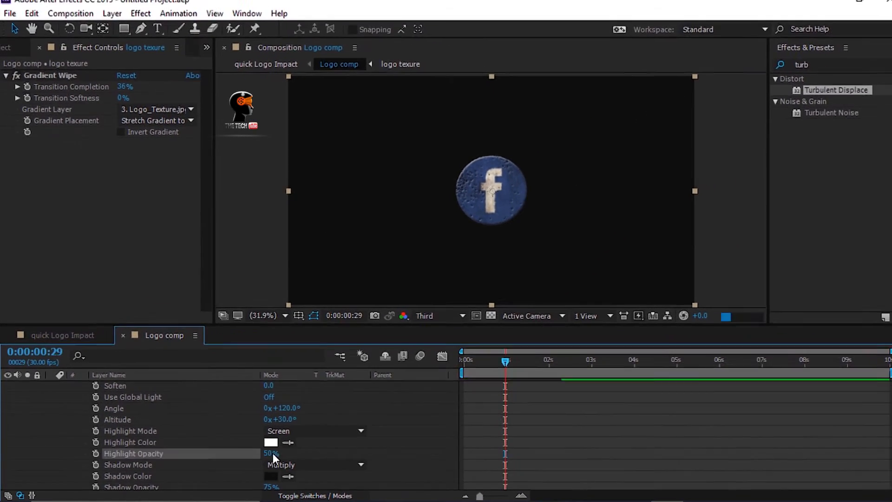
{"action": "left_click_drag", "start_coordinate": [888, 467], "coordinate": [888, 398]}
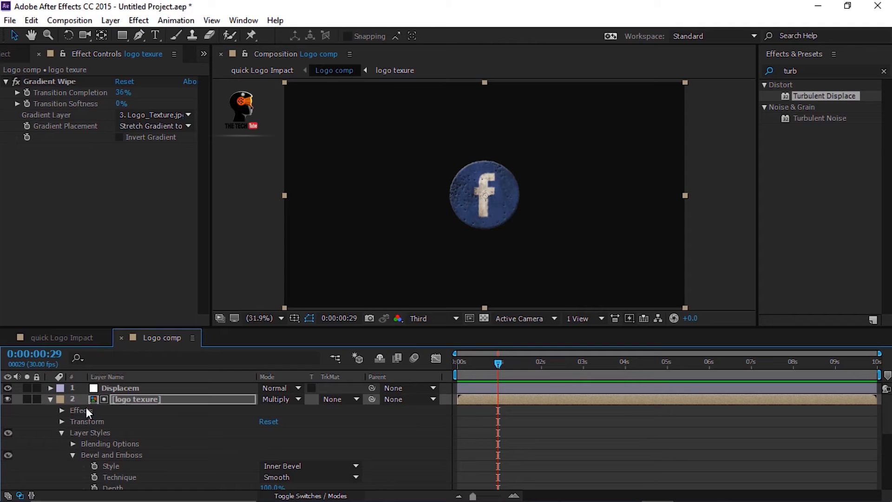
{"action": "left_click", "coordinate": [49, 398]}
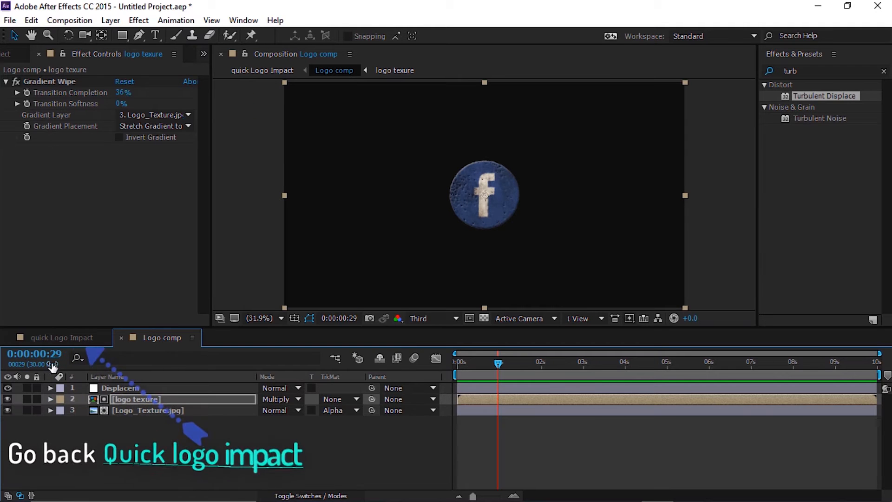
Switch to the quick Logo Impact composition at 0:00:01:00 and make the Logo comp and Background.jpg layers 3D.
{"action": "left_click", "coordinate": [70, 338]}
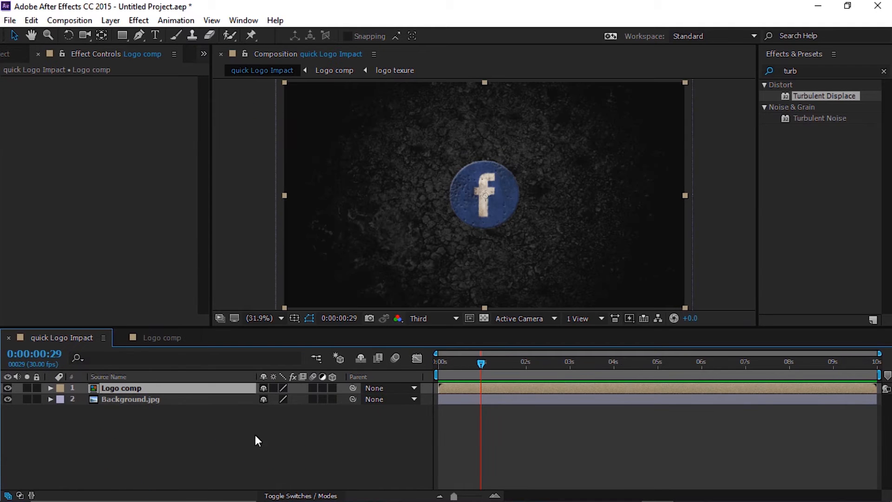
{"action": "left_click", "coordinate": [336, 417]}
{"action": "key", "text": "Page_Down"}
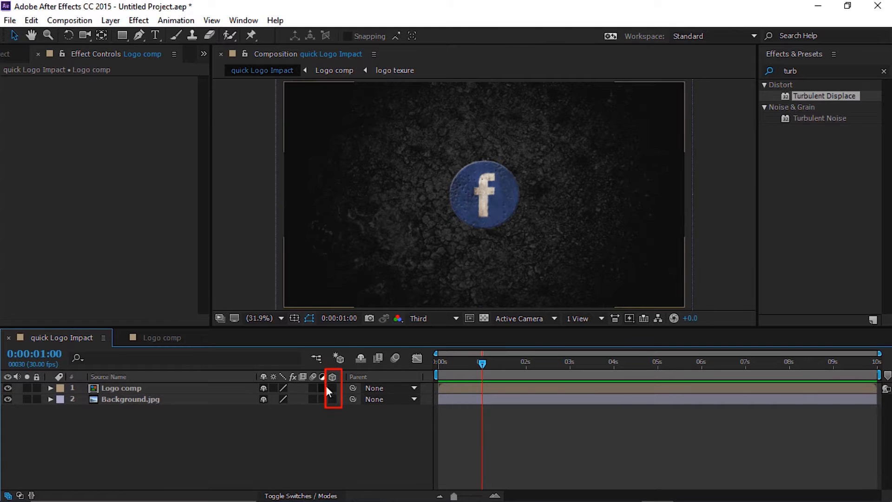
{"action": "left_click", "coordinate": [332, 388]}
{"action": "left_click", "coordinate": [332, 398]}
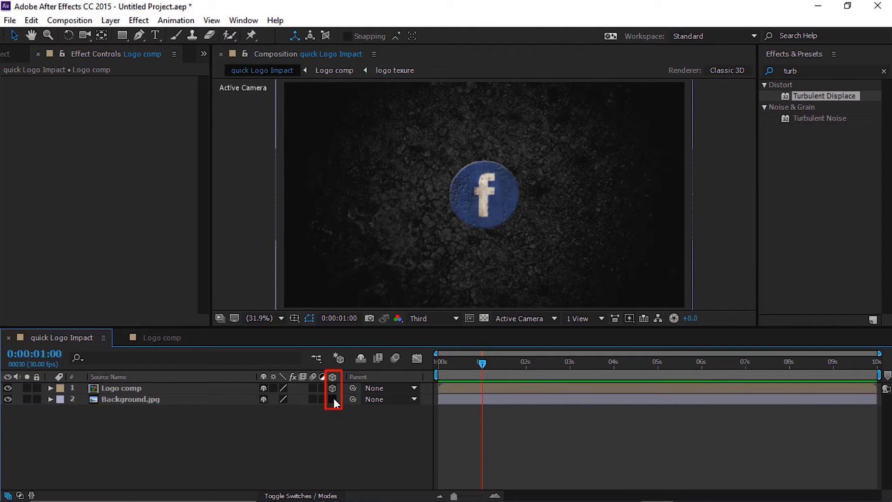
Add a Position keyframe to the Logo comp layer at 0:00:01:00.
{"action": "left_click", "coordinate": [140, 389]}
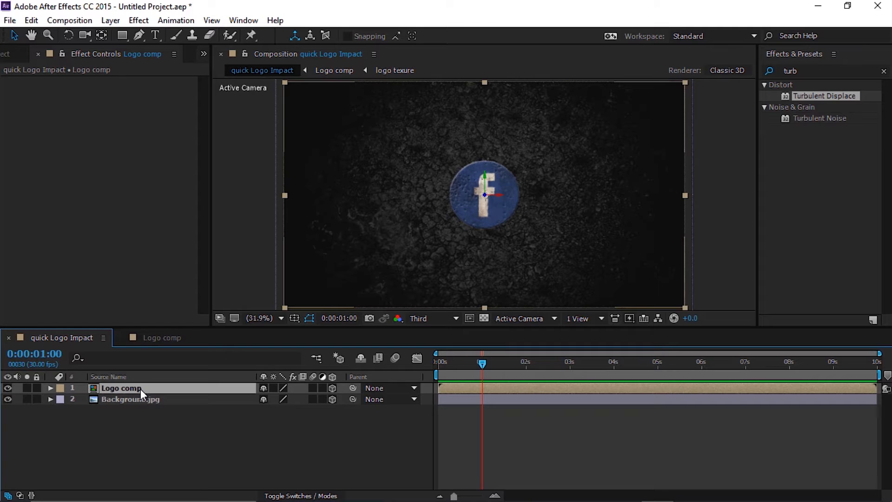
{"action": "key", "text": "p"}
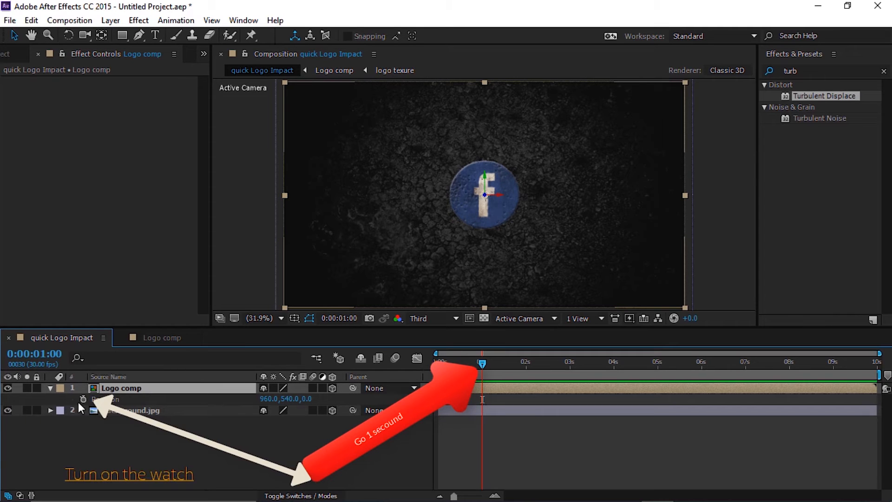
{"action": "left_click", "coordinate": [83, 400]}
At 0:00:00:17, set Logo comp's Z position to -3663 so the logo starts out of view.
{"action": "left_click", "coordinate": [463, 363]}
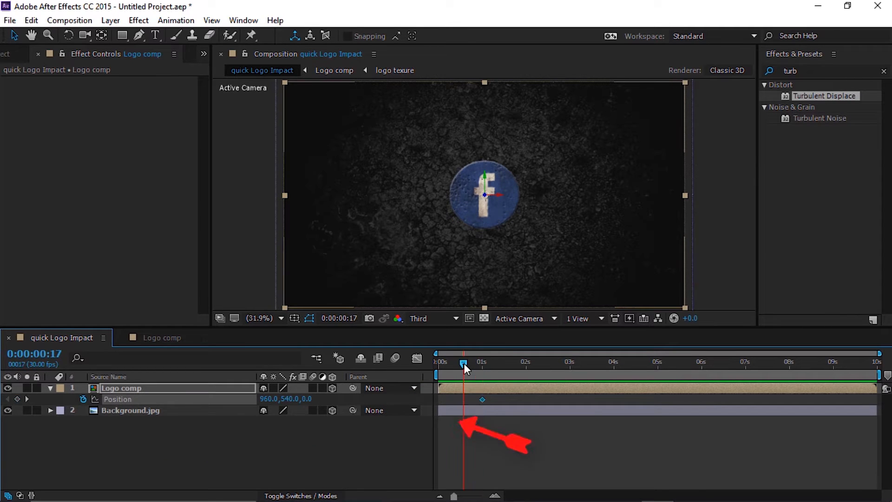
{"action": "left_click_drag", "start_coordinate": [307, 399], "coordinate": [2, 437]}
{"action": "left_click", "coordinate": [312, 399]}
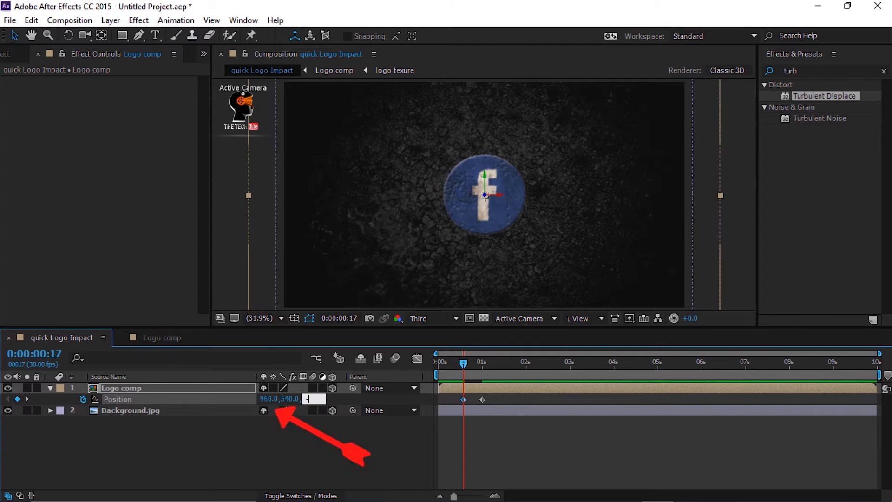
{"action": "type", "text": "-2757"}
{"action": "key", "text": "Return"}
{"action": "left_click_drag", "start_coordinate": [269, 402], "coordinate": [382, 448]}
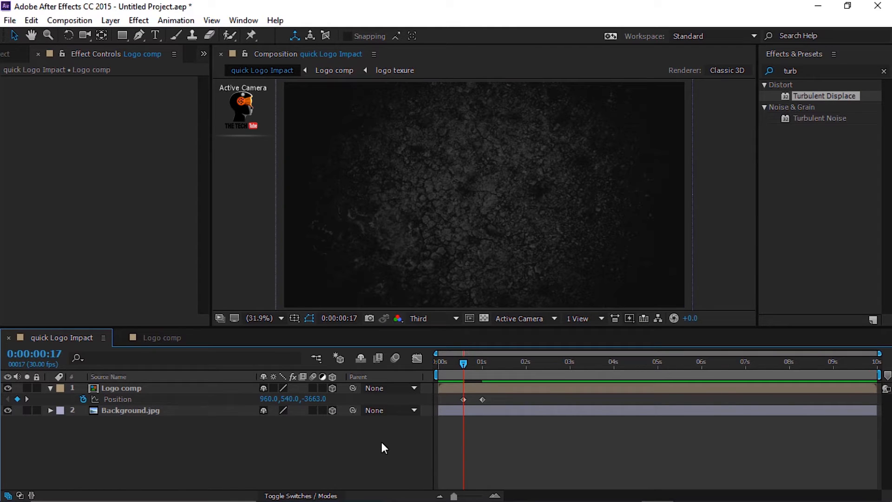
Apply Easy Ease to both Position keyframes of the Logo comp layer.
{"action": "mouse_move", "coordinate": [461, 365]}
{"action": "left_mouse_down"}
{"action": "mouse_move", "coordinate": [486, 369]}
{"action": "mouse_move", "coordinate": [461, 369]}
{"action": "mouse_move", "coordinate": [476, 369]}
{"action": "left_mouse_up"}
{"action": "left_click_drag", "start_coordinate": [509, 396], "coordinate": [470, 400]}
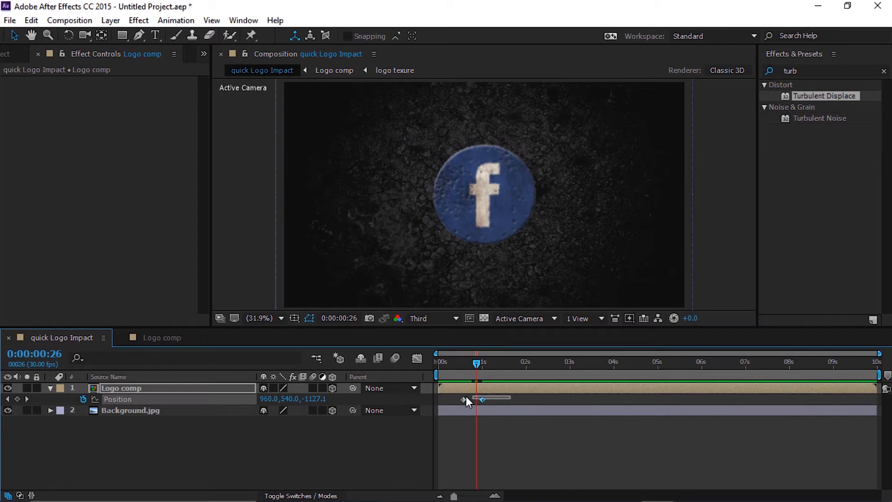
{"action": "right_click", "coordinate": [464, 401]}
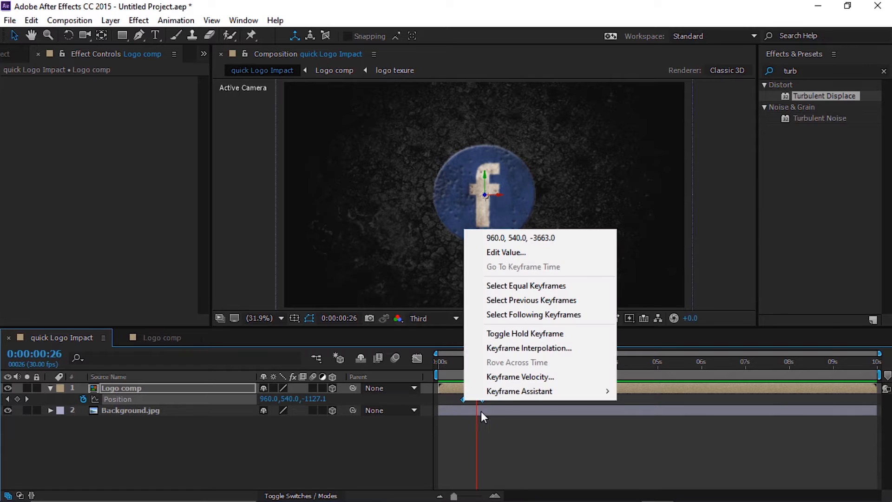
{"action": "mouse_move", "coordinate": [561, 391]}
{"action": "left_click", "coordinate": [680, 305]}
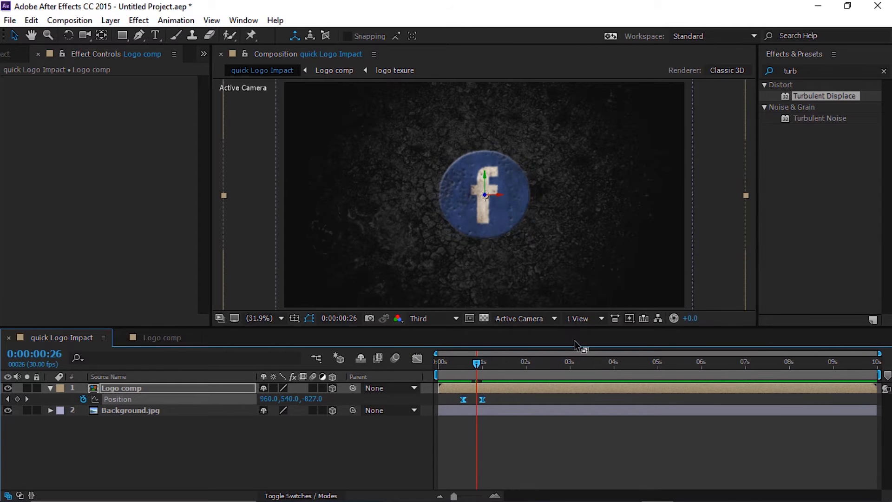
Reshape the Position speed graph so the logo's speed peaks sharply near the last keyframe.
{"action": "left_click", "coordinate": [415, 358]}
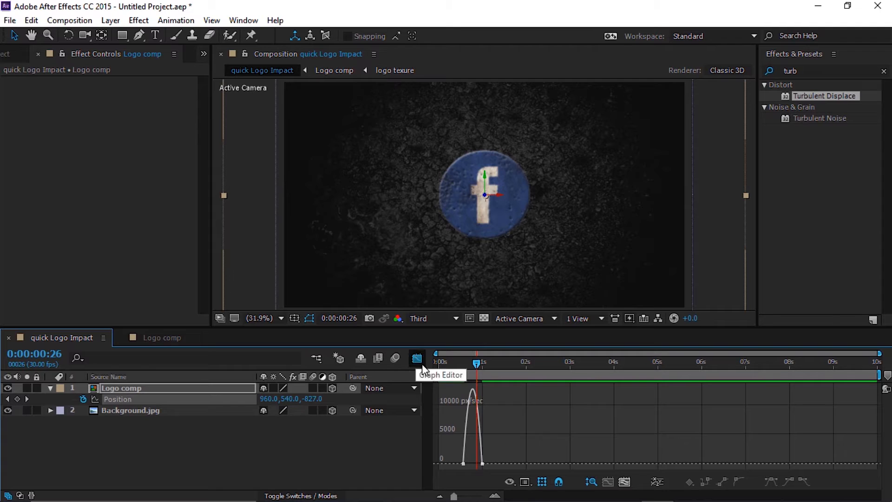
{"action": "left_click_drag", "start_coordinate": [445, 447], "coordinate": [497, 471]}
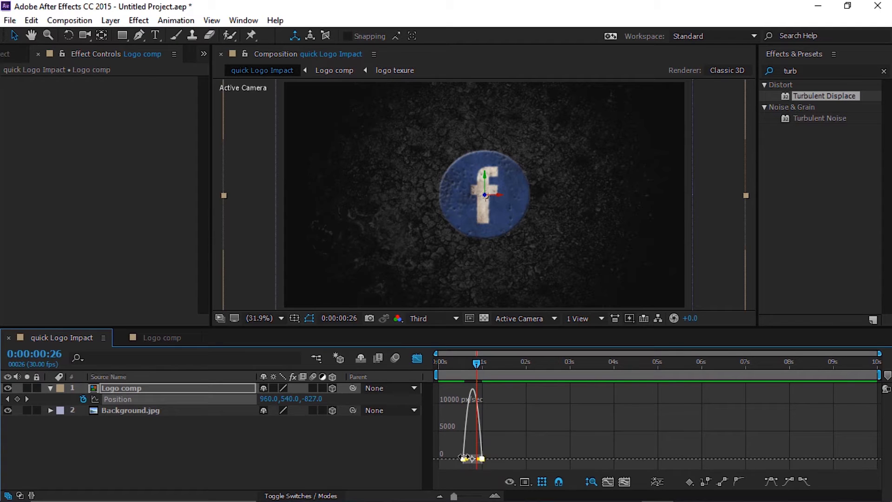
{"action": "left_click_drag", "start_coordinate": [468, 459], "coordinate": [484, 460]}
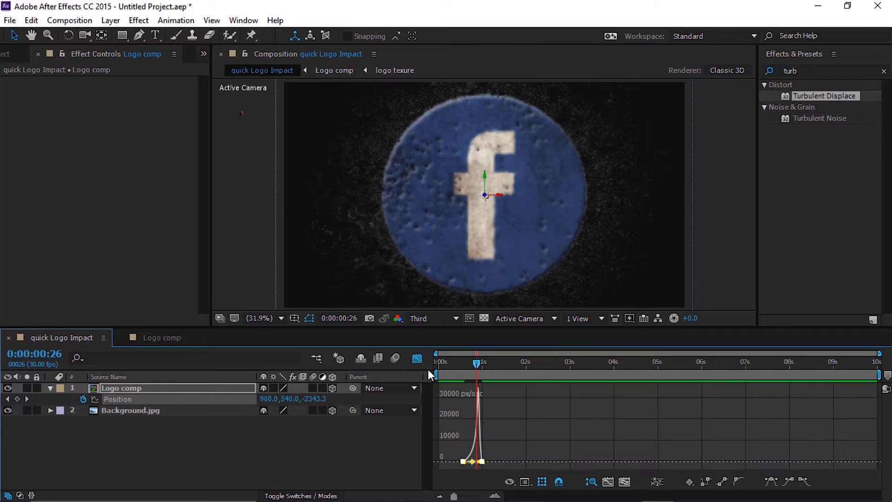
{"action": "left_click", "coordinate": [418, 358]}
Return to 0:00:00:17 and enable motion blur for the composition.
{"action": "left_click", "coordinate": [405, 435]}
{"action": "mouse_move", "coordinate": [466, 365]}
{"action": "left_mouse_down"}
{"action": "mouse_move", "coordinate": [458, 364]}
{"action": "mouse_move", "coordinate": [488, 364]}
{"action": "mouse_move", "coordinate": [463, 364]}
{"action": "left_mouse_up"}
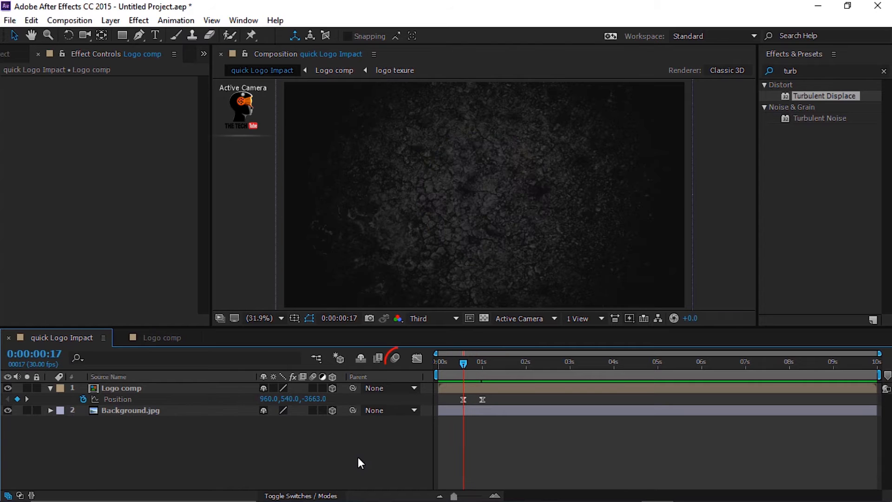
{"action": "left_click", "coordinate": [394, 359]}
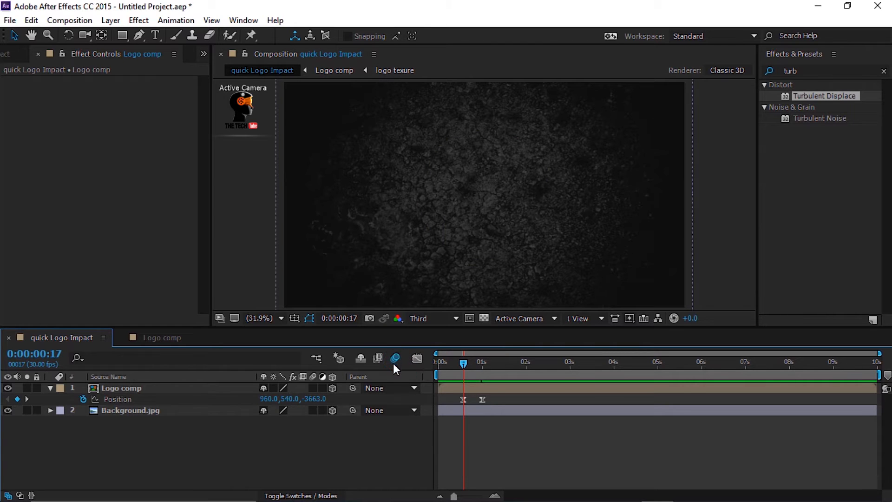
Enable motion blur for the Logo comp layer, hide its keyframes and move to 0:00:00:29.
{"action": "left_click", "coordinate": [313, 388]}
{"action": "key", "text": "u"}
{"action": "left_click_drag", "start_coordinate": [463, 363], "coordinate": [482, 365]}
Duplicate the Logo comp layer and rename the lower copy "Logo shadow".
{"action": "left_click", "coordinate": [161, 385]}
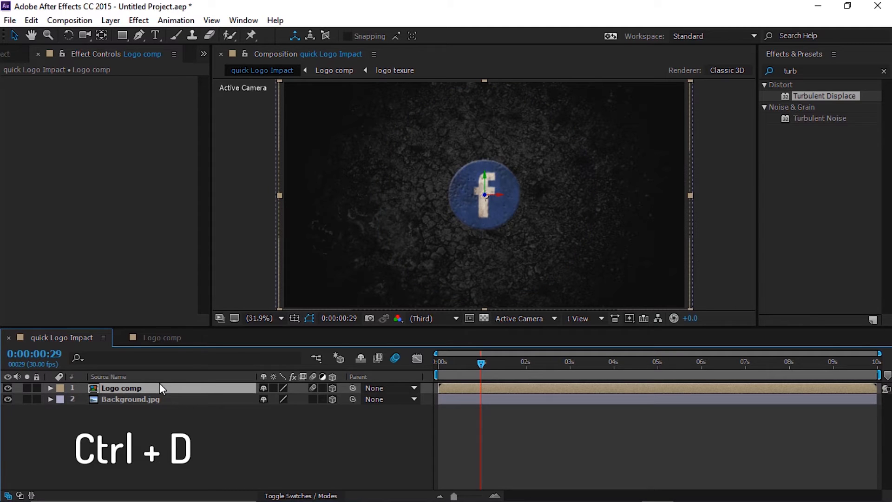
{"action": "key", "text": "ctrl+d"}
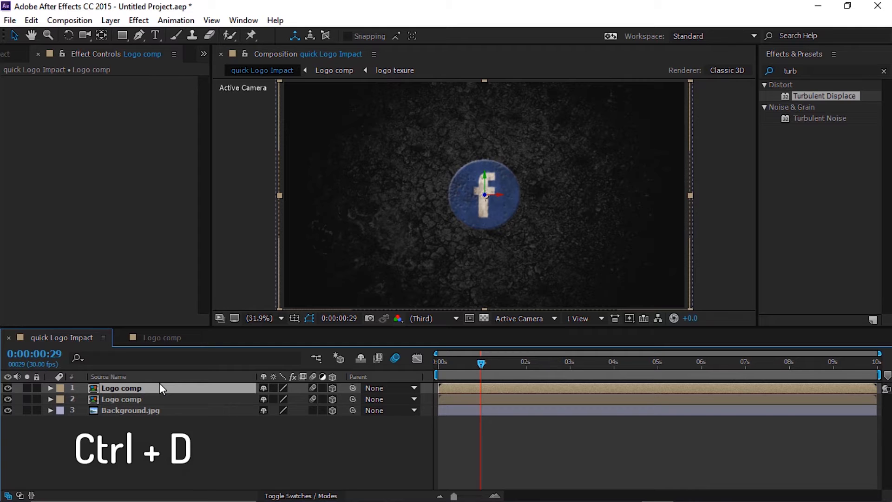
{"action": "left_click", "coordinate": [149, 398]}
{"action": "key", "text": "Return"}
{"action": "type", "text": "Logo sd"}
{"action": "key", "text": "BackSpace"}
{"action": "key", "text": "BackSpace"}
{"action": "key", "text": "BackSpace"}
{"action": "type", "text": "shadow"}
{"action": "key", "text": "Return"}
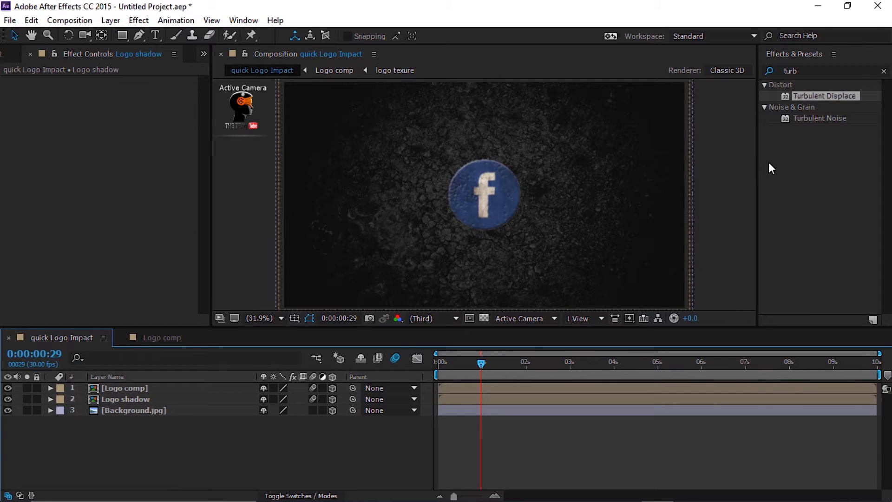
Find the Fill effect and apply it to the Logo shadow layer.
{"action": "left_click", "coordinate": [883, 71]}
{"action": "left_click", "coordinate": [846, 72]}
{"action": "type", "text": "fill"}
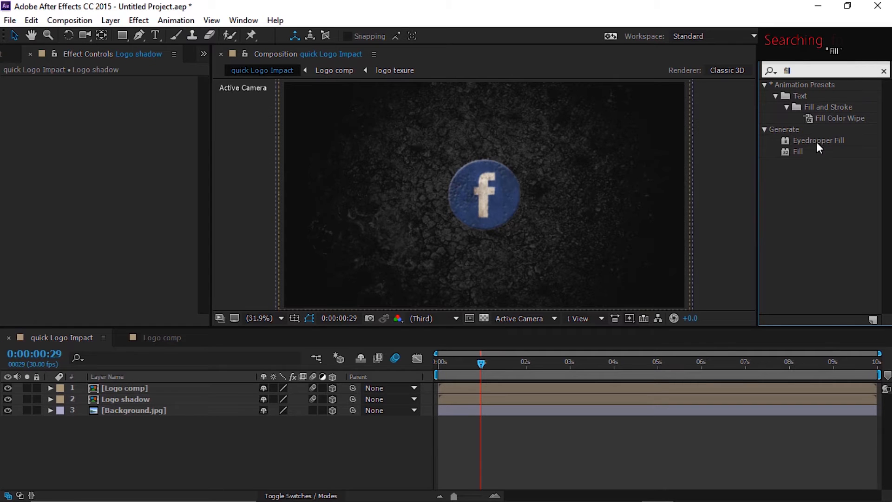
{"action": "left_click_drag", "start_coordinate": [797, 152], "coordinate": [136, 399]}
Find the CC Radial Fast Blur effect and add it to the Logo shadow layer.
{"action": "left_click", "coordinate": [809, 72]}
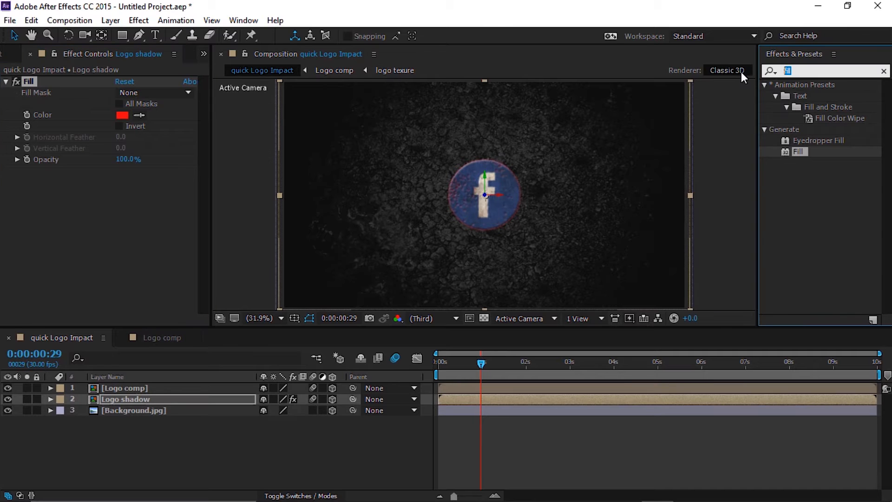
{"action": "type", "text": "cc r"}
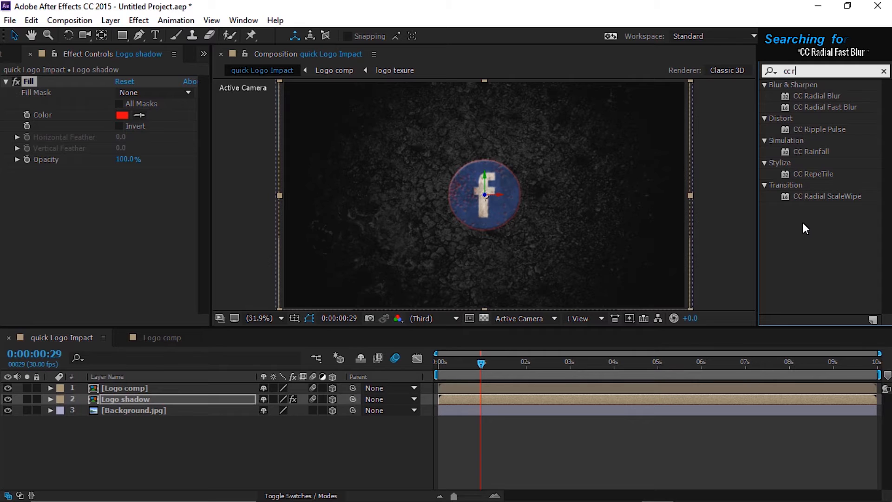
{"action": "left_click_drag", "start_coordinate": [823, 107], "coordinate": [163, 399]}
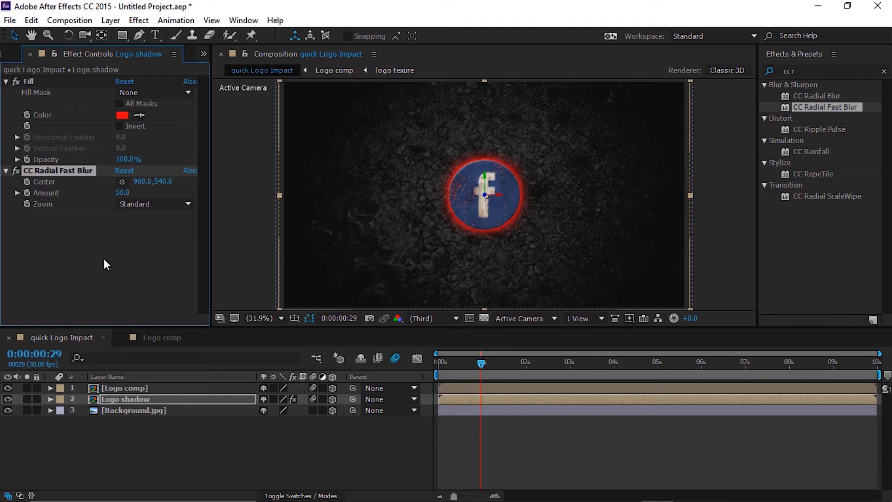
Set the Logo shadow layer's Fill color to black (000000).
{"action": "left_click", "coordinate": [122, 114]}
{"action": "left_click", "coordinate": [193, 350]}
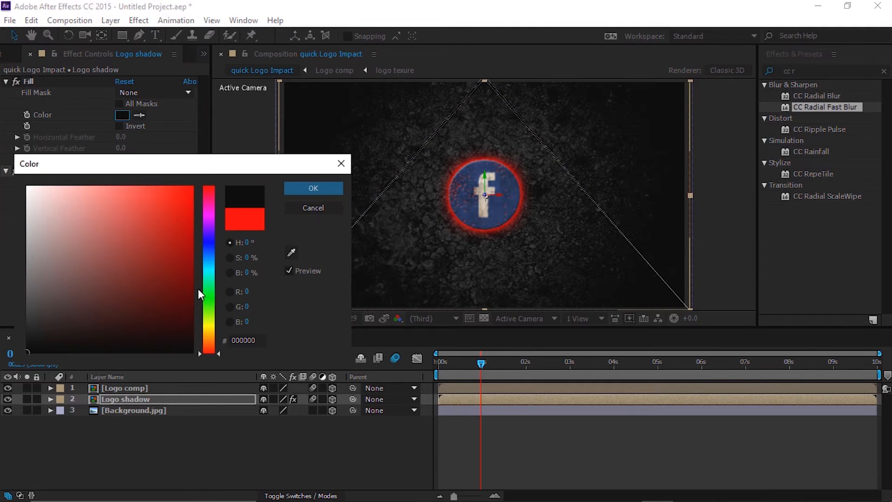
{"action": "left_click", "coordinate": [313, 188]}
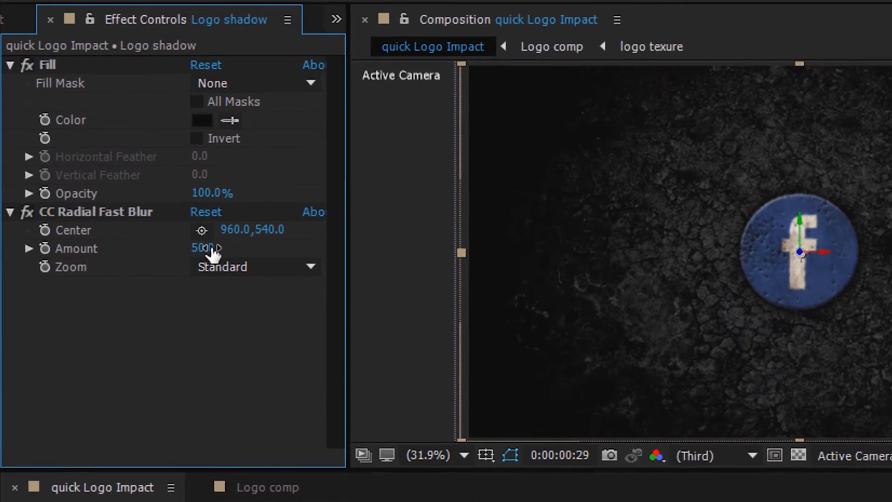
Set the CC Radial Fast Blur amount to 79 and place its center above the logo so the shadow falls downward.
{"action": "left_click", "coordinate": [123, 193]}
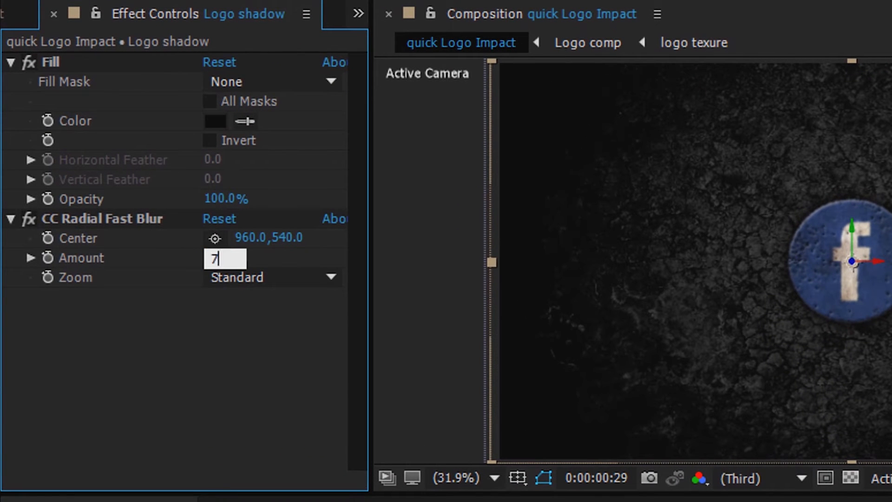
{"action": "key", "text": "Return"}
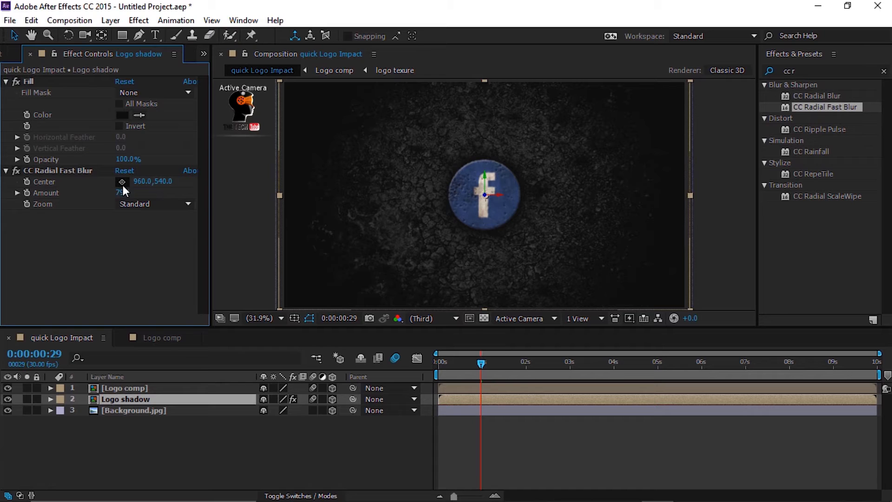
{"action": "left_click", "coordinate": [122, 182]}
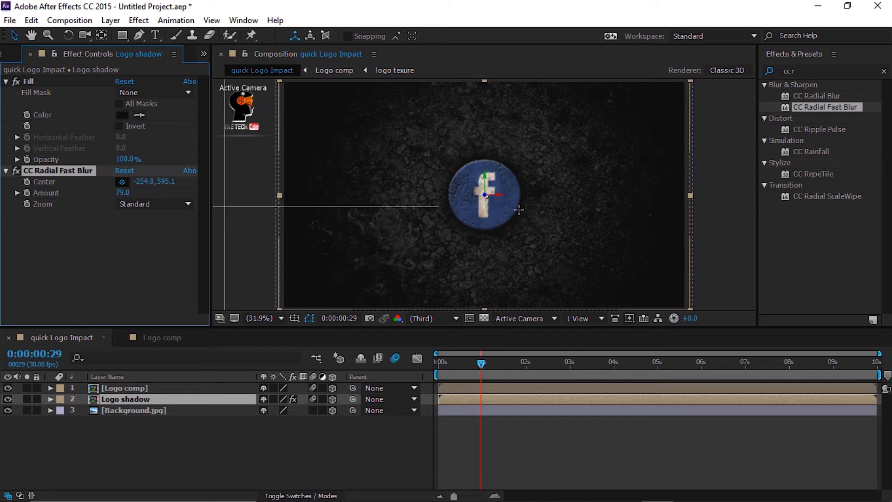
{"action": "left_click", "coordinate": [491, 101]}
{"action": "left_click", "coordinate": [488, 99]}
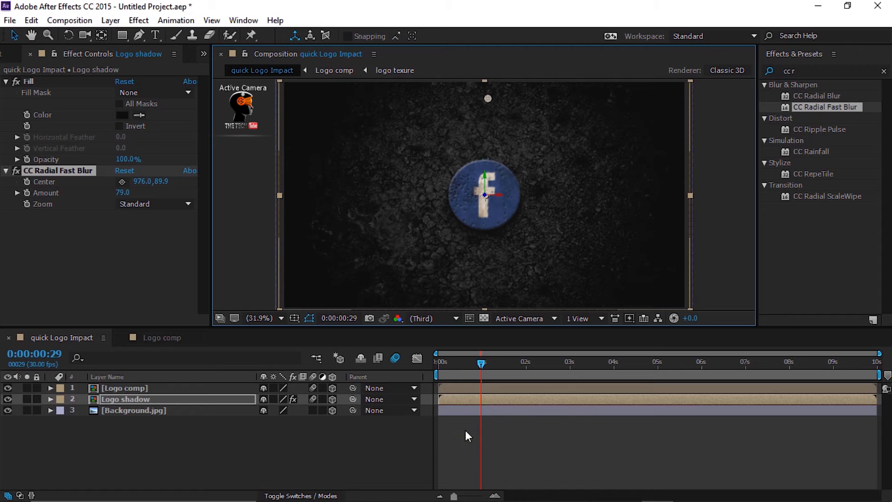
{"action": "left_click_drag", "start_coordinate": [487, 99], "coordinate": [488, 118]}
{"action": "left_click", "coordinate": [375, 445]}
Add Smoke_Explosion.mp4 directly above the Background.jpg layer and set its blending mode to Lighten.
{"action": "left_click", "coordinate": [16, 53]}
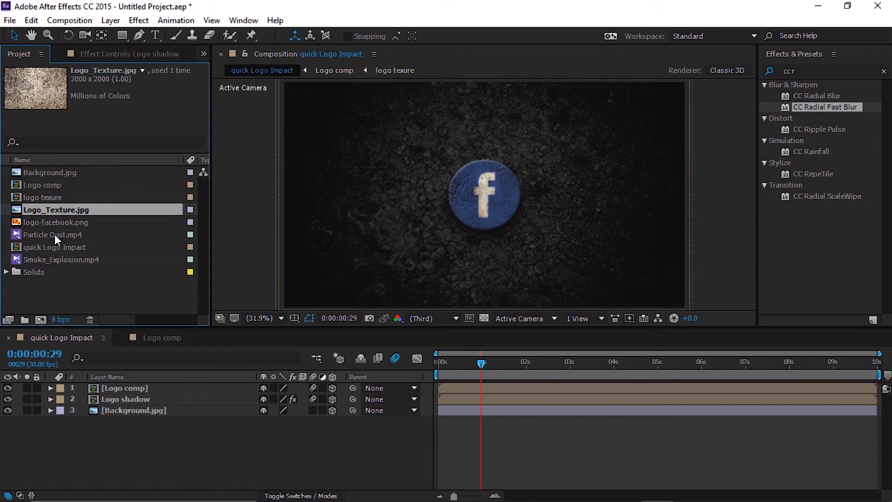
{"action": "left_click_drag", "start_coordinate": [51, 259], "coordinate": [121, 411]}
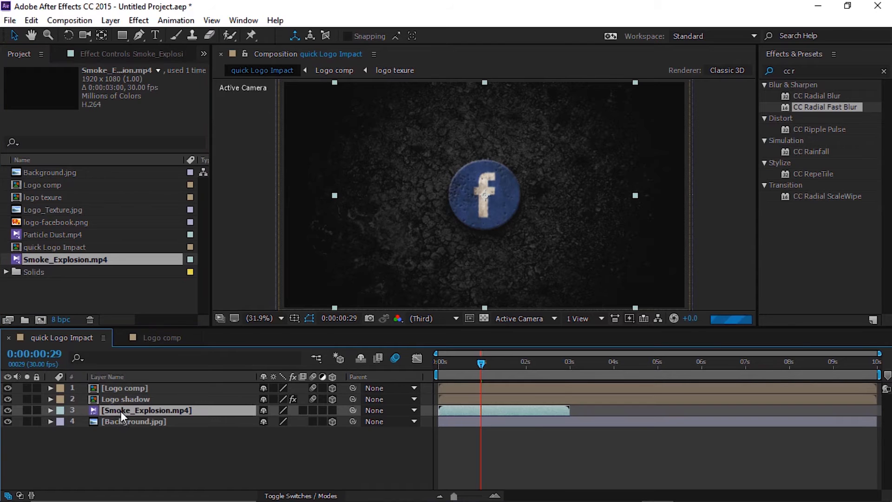
{"action": "left_click", "coordinate": [299, 496]}
{"action": "left_click", "coordinate": [300, 496]}
{"action": "left_click", "coordinate": [300, 496]}
{"action": "left_click", "coordinate": [278, 410]}
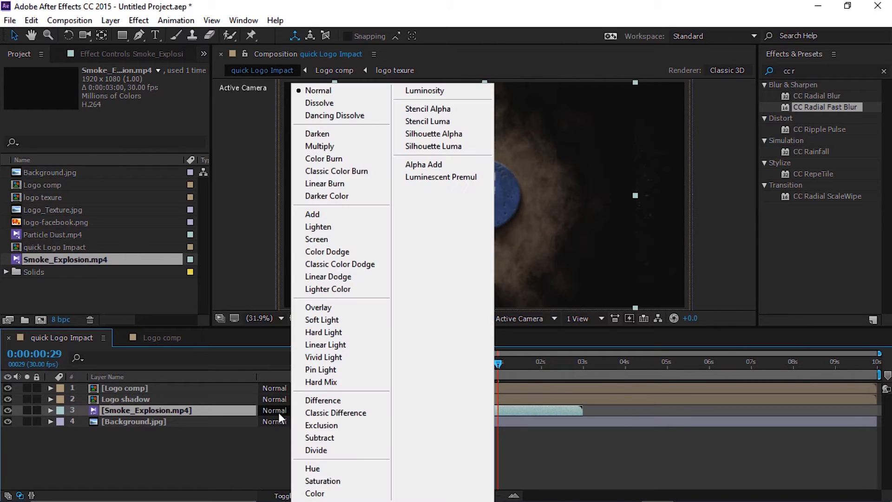
{"action": "left_click", "coordinate": [313, 227]}
Scale the Smoke_Explosion.mp4 layer down uniformly to about 75%.
{"action": "key", "text": "s"}
{"action": "left_click_drag", "start_coordinate": [284, 420], "coordinate": [265, 421]}
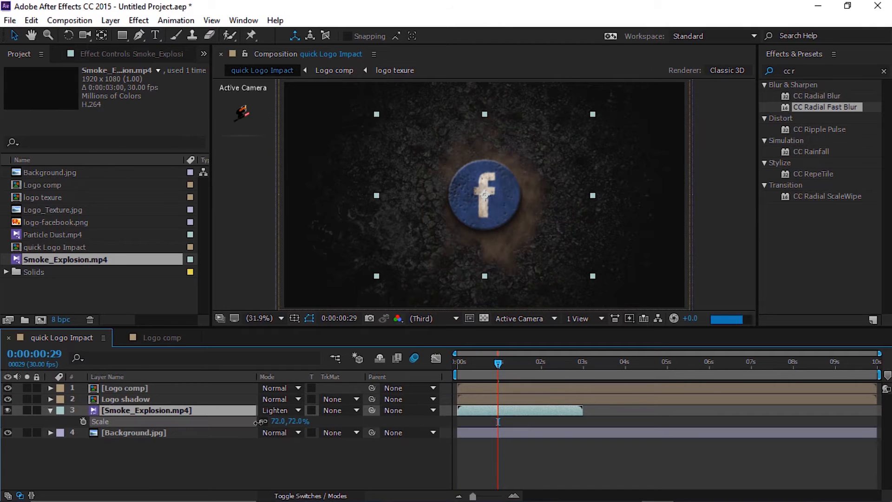
{"action": "left_click", "coordinate": [51, 412]}
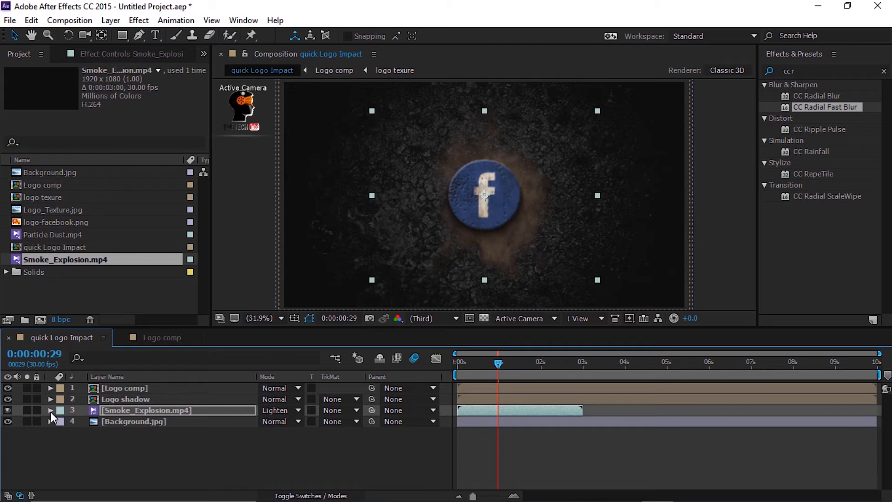
Set the Smoke_Explosion.mp4 layer's opacity to 78%.
{"action": "key", "text": "t"}
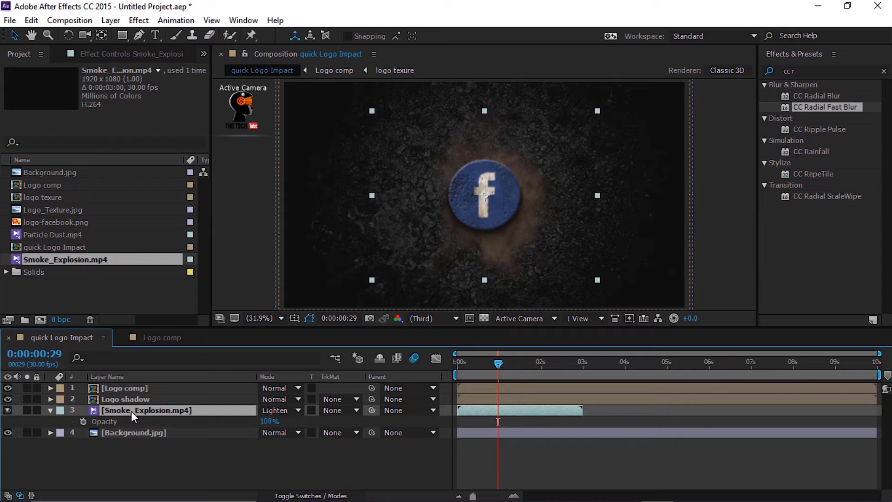
{"action": "left_click", "coordinate": [268, 421]}
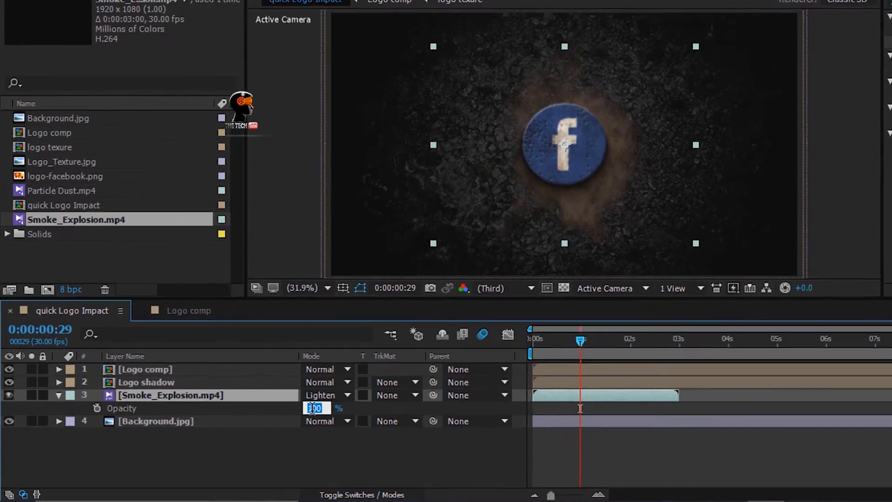
{"action": "type", "text": "78"}
{"action": "key", "text": "Return"}
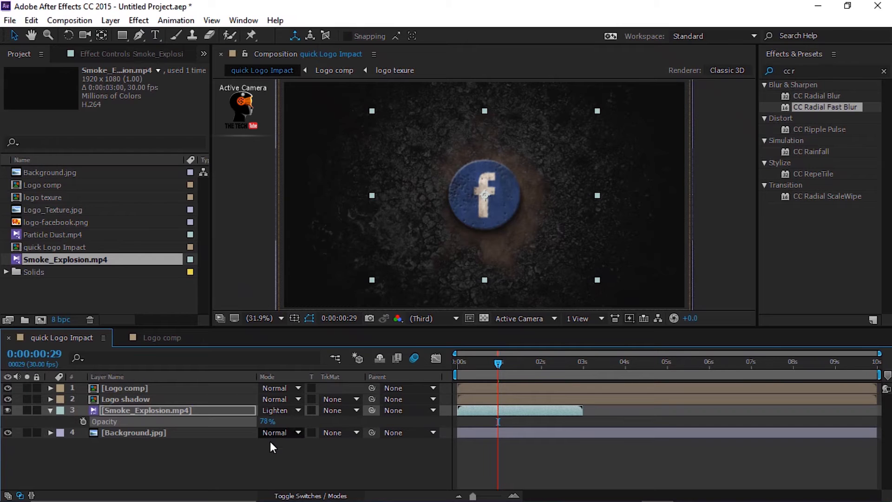
{"action": "left_click", "coordinate": [288, 458]}
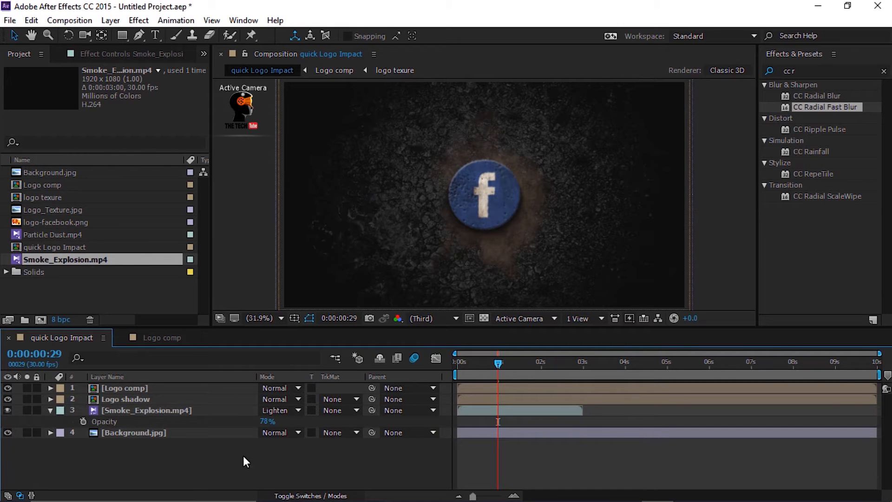
{"action": "left_click", "coordinate": [51, 411]}
Reveal Logo shadow's Position keyframes and shift the Smoke_Explosion.mp4 layer to start at about 0:00:00:26, just before the last keyframe.
{"action": "left_click", "coordinate": [138, 398]}
{"action": "key", "text": "u"}
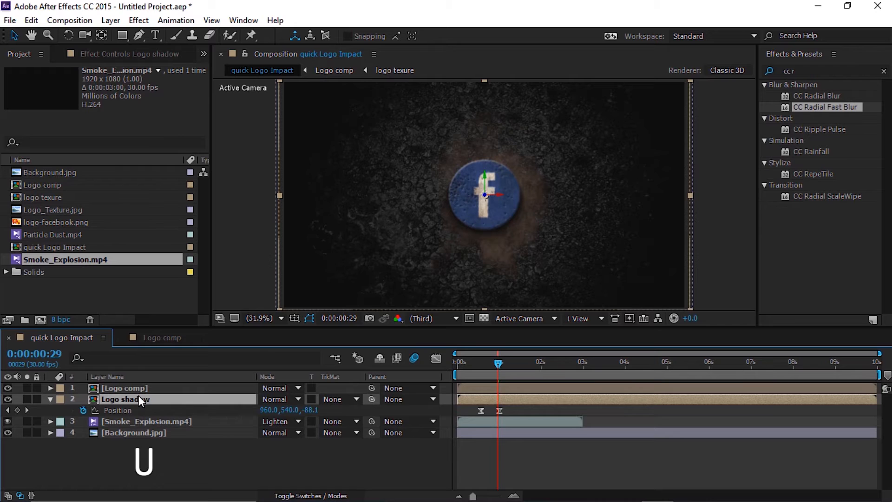
{"action": "left_click_drag", "start_coordinate": [473, 496], "coordinate": [481, 497]}
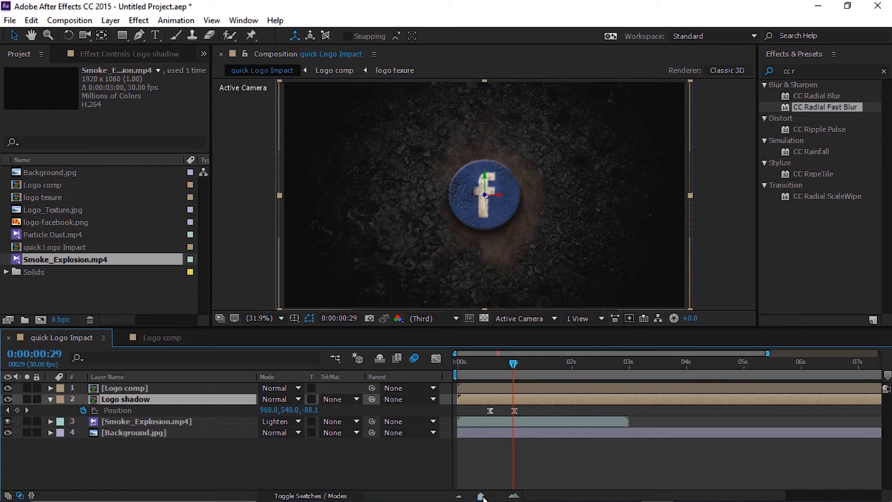
{"action": "left_click", "coordinate": [509, 363]}
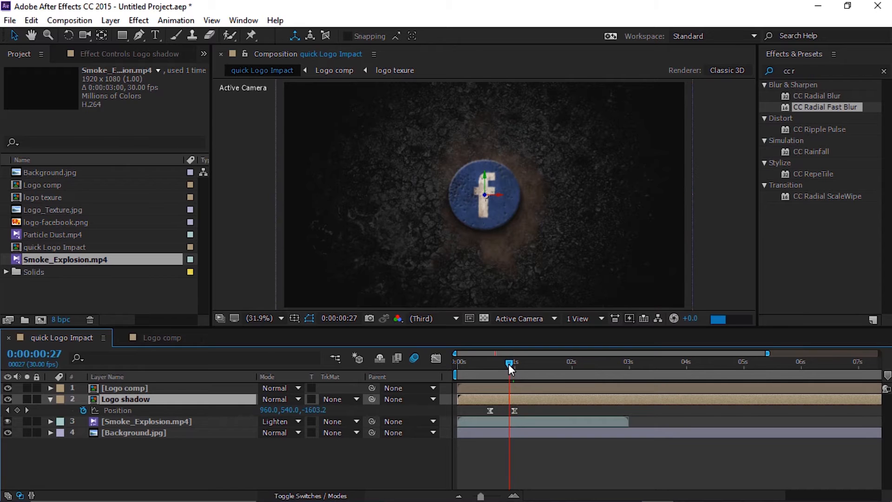
{"action": "left_click_drag", "start_coordinate": [511, 360], "coordinate": [510, 361]}
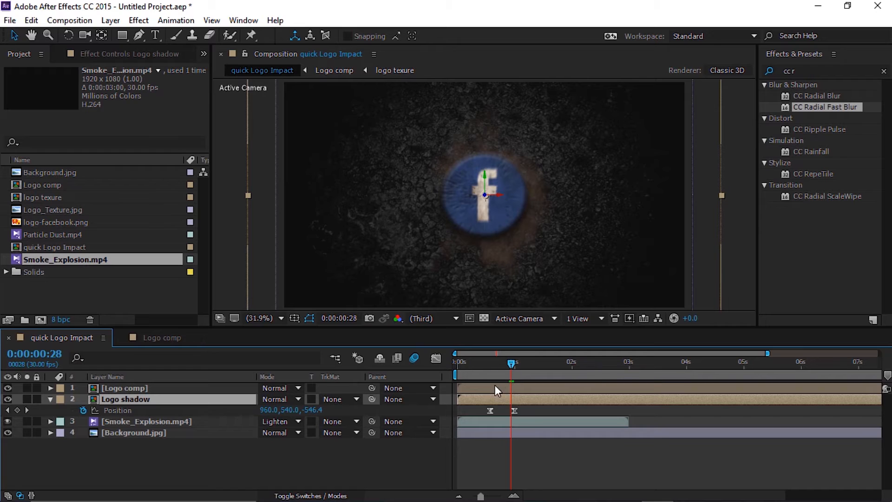
{"action": "left_click_drag", "start_coordinate": [492, 420], "coordinate": [539, 417]}
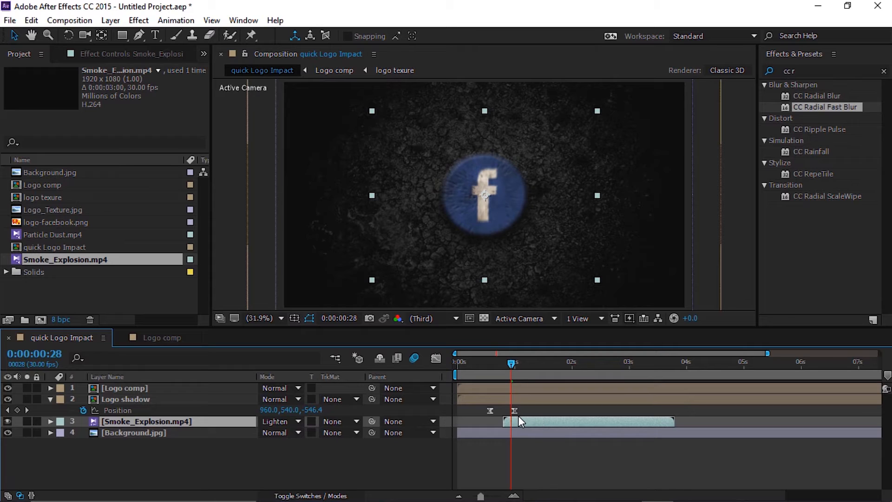
{"action": "left_click_drag", "start_coordinate": [518, 419], "coordinate": [521, 420]}
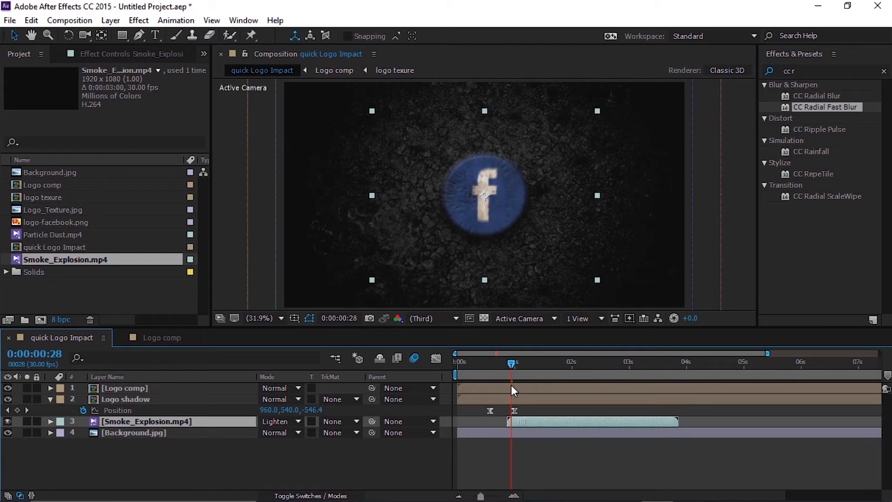
Shift the Smoke_Explosion.mp4 layer earlier to start at about 0:00:00:19, checking the smoke against the logo's landing, and preview the animation.
{"action": "left_click", "coordinate": [509, 362]}
{"action": "left_click", "coordinate": [506, 364]}
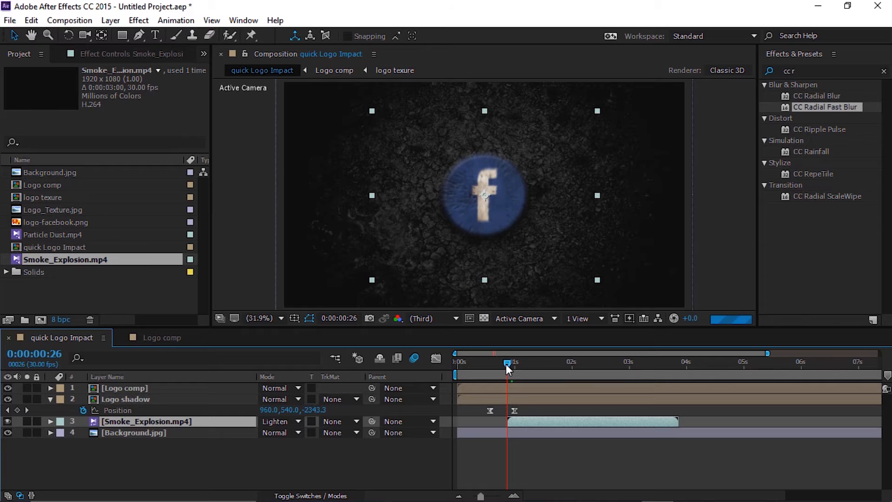
{"action": "left_click_drag", "start_coordinate": [505, 359], "coordinate": [528, 365]}
{"action": "left_click_drag", "start_coordinate": [519, 422], "coordinate": [517, 422]}
{"action": "mouse_move", "coordinate": [508, 361]}
{"action": "left_mouse_down"}
{"action": "mouse_move", "coordinate": [501, 361]}
{"action": "mouse_move", "coordinate": [514, 365]}
{"action": "left_mouse_up"}
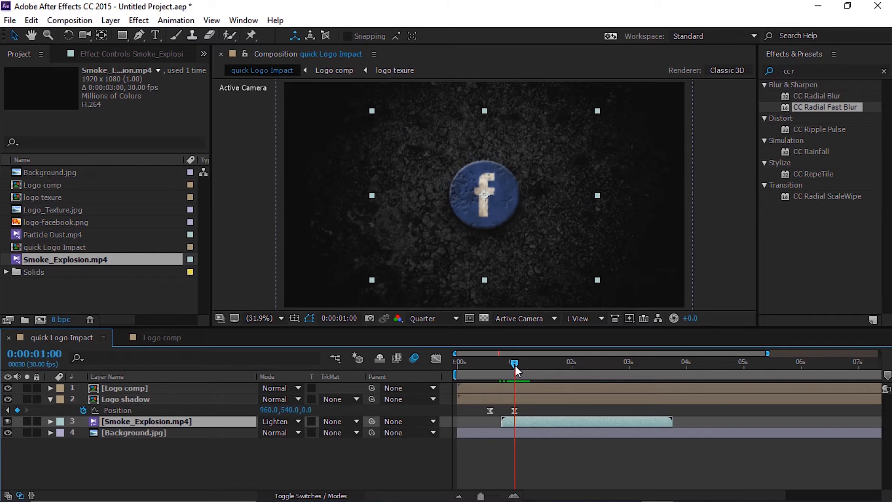
{"action": "left_click_drag", "start_coordinate": [514, 365], "coordinate": [515, 380]}
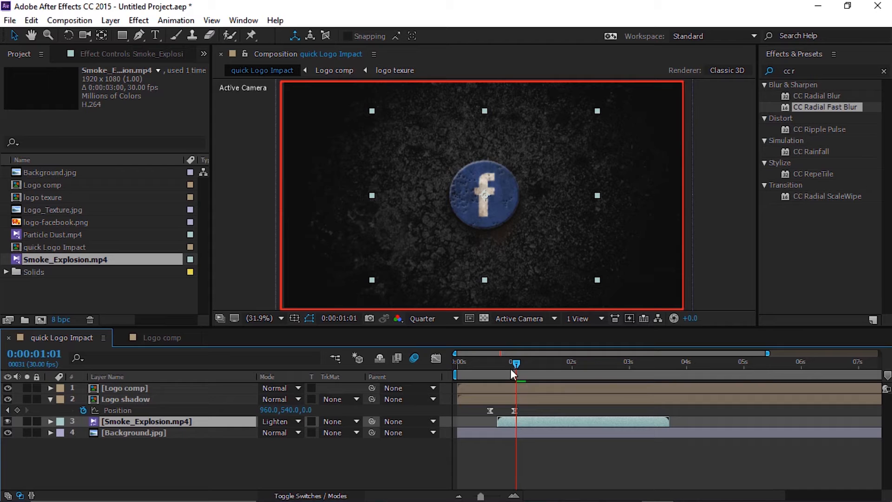
{"action": "left_click_drag", "start_coordinate": [506, 362], "coordinate": [489, 372]}
{"action": "key", "text": "space"}
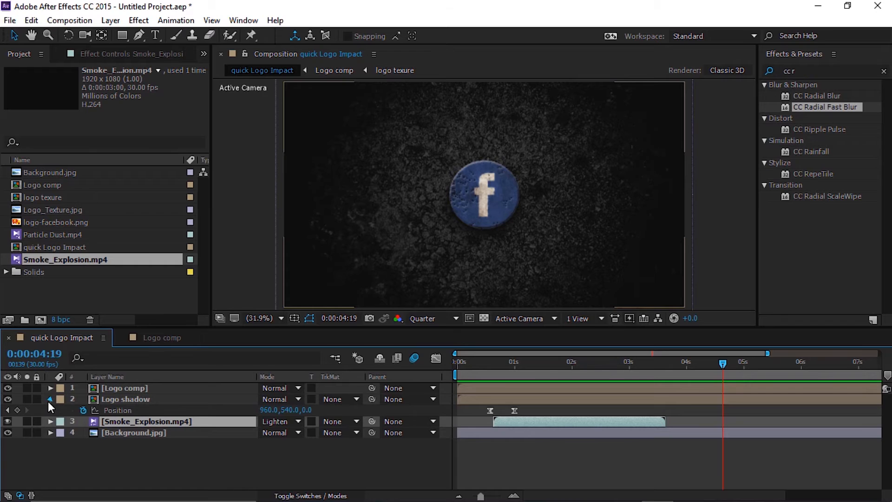
{"action": "left_click", "coordinate": [50, 399]}
Add Particle Dust.mp4 as the topmost layer and scale it to 141%, 104% so it covers the whole frame.
{"action": "left_click_drag", "start_coordinate": [36, 238], "coordinate": [136, 383]}
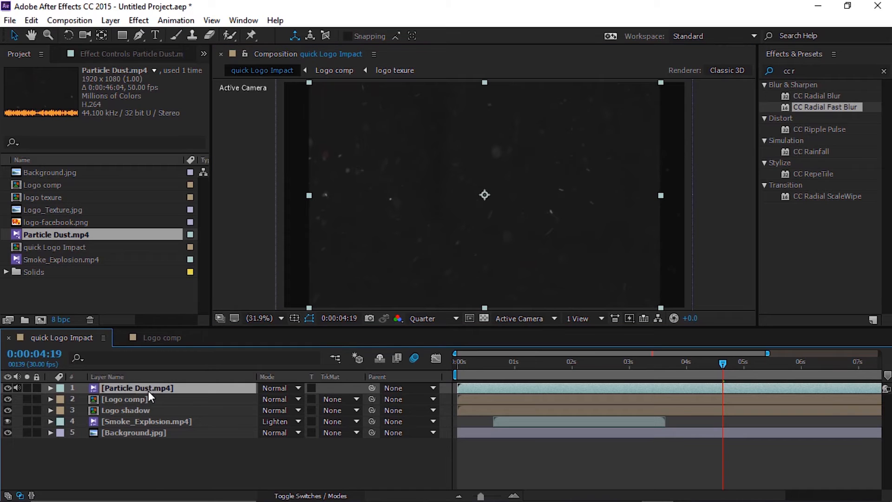
{"action": "key", "text": "s"}
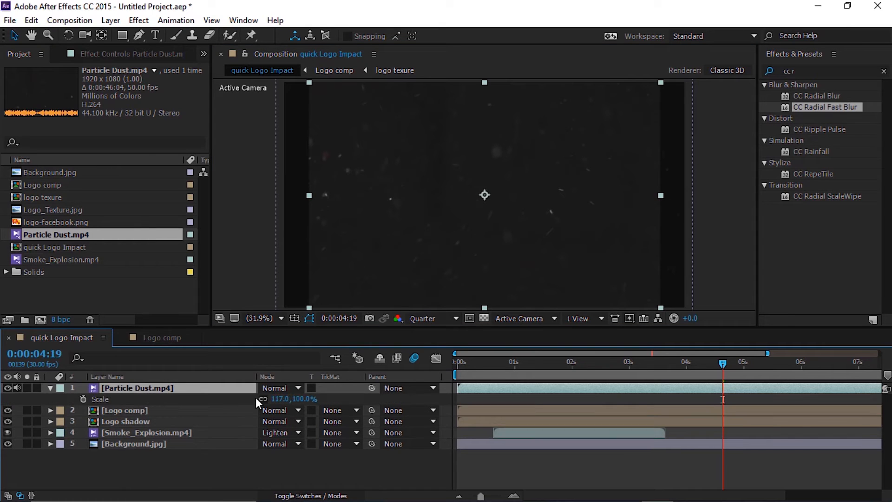
{"action": "type", "text": "100"}
{"action": "key", "text": "Return"}
{"action": "left_click", "coordinate": [302, 399]}
{"action": "key", "text": "Return"}
{"action": "left_click_drag", "start_coordinate": [279, 398], "coordinate": [336, 400]}
{"action": "scroll", "coordinate": [478, 133], "scroll_direction": "down", "scroll_amount": 3}
{"action": "left_click_drag", "start_coordinate": [478, 133], "coordinate": [478, 147]}
{"action": "key", "text": "shift+slash"}
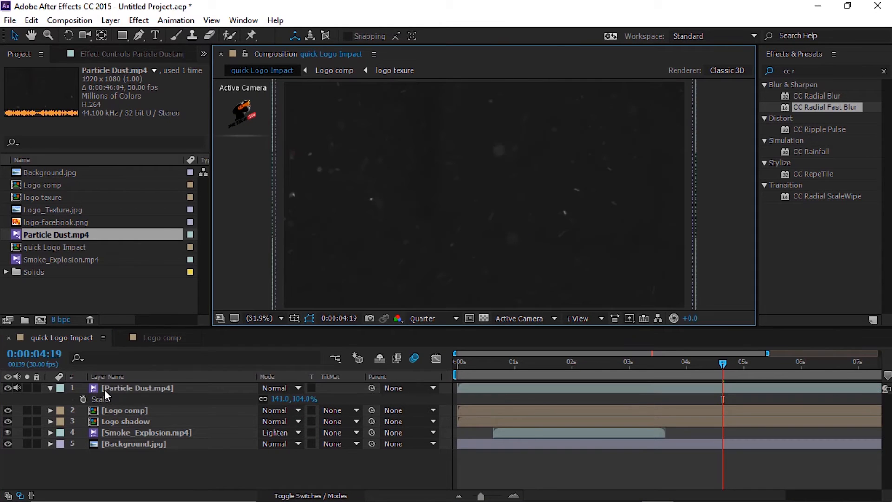
Apply Levels to the Particle Dust.mp4 layer with Input Black at 16, and set its blending mode to Screen.
{"action": "left_click", "coordinate": [49, 387]}
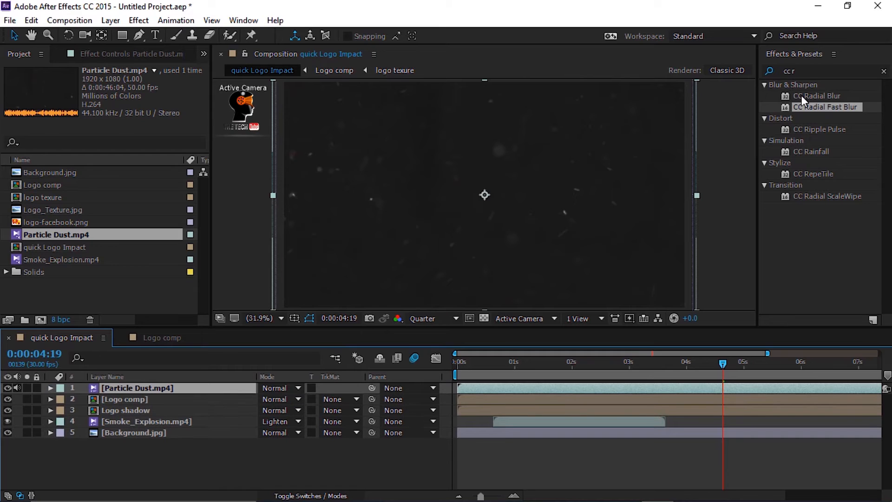
{"action": "left_click", "coordinate": [773, 72]}
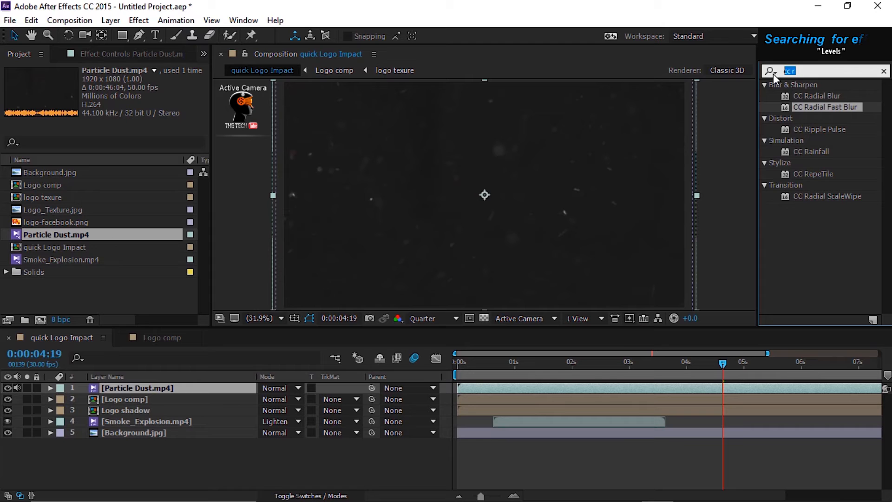
{"action": "type", "text": "lev"}
{"action": "left_click_drag", "start_coordinate": [805, 152], "coordinate": [153, 385]}
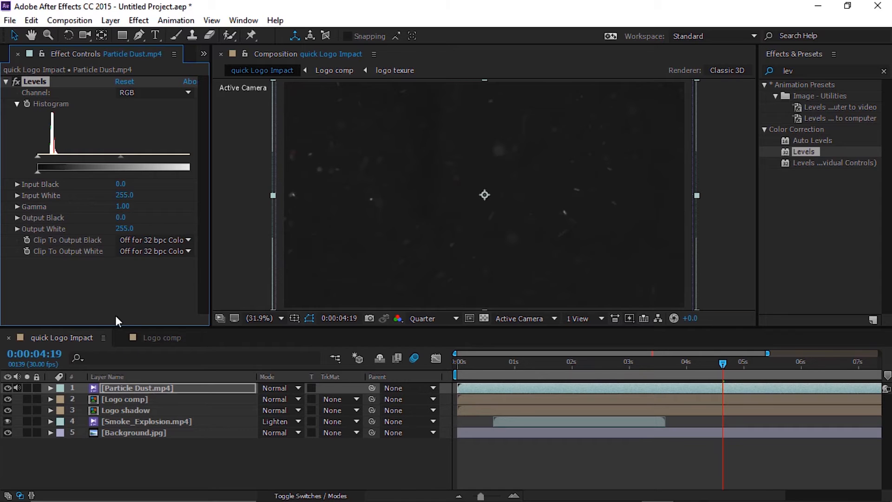
{"action": "left_click_drag", "start_coordinate": [37, 154], "coordinate": [47, 157]}
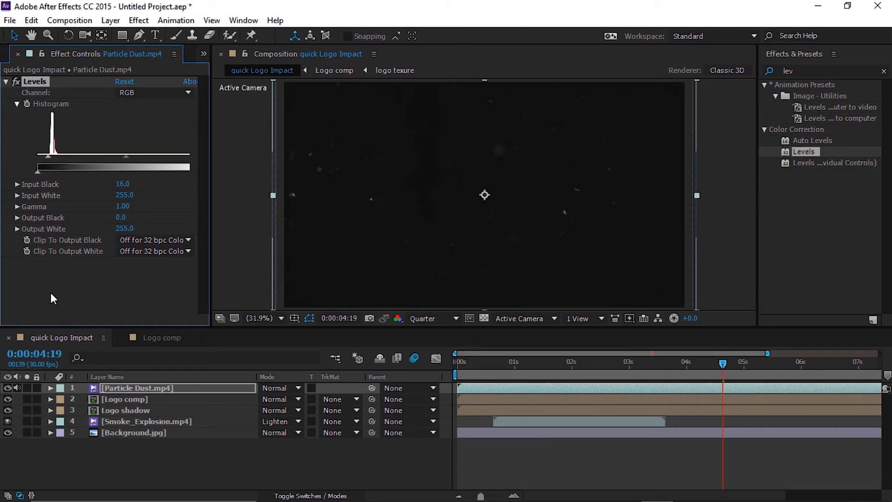
{"action": "left_click", "coordinate": [274, 388]}
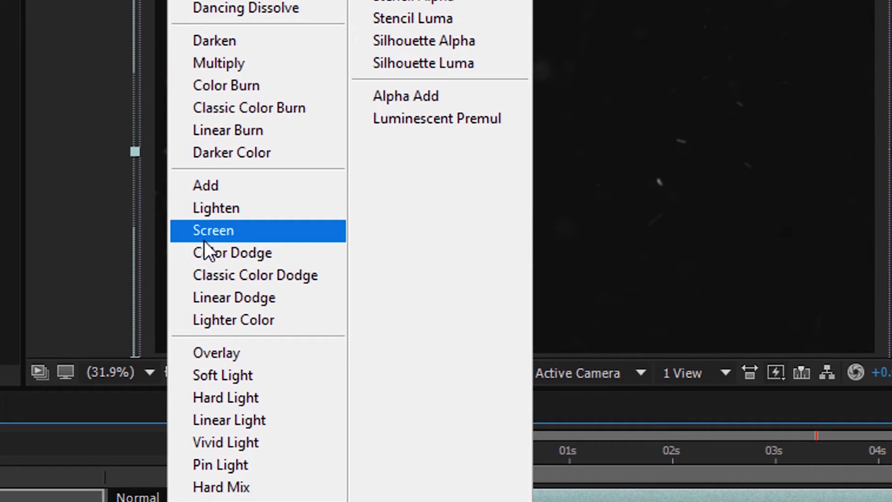
{"action": "left_click", "coordinate": [239, 234]}
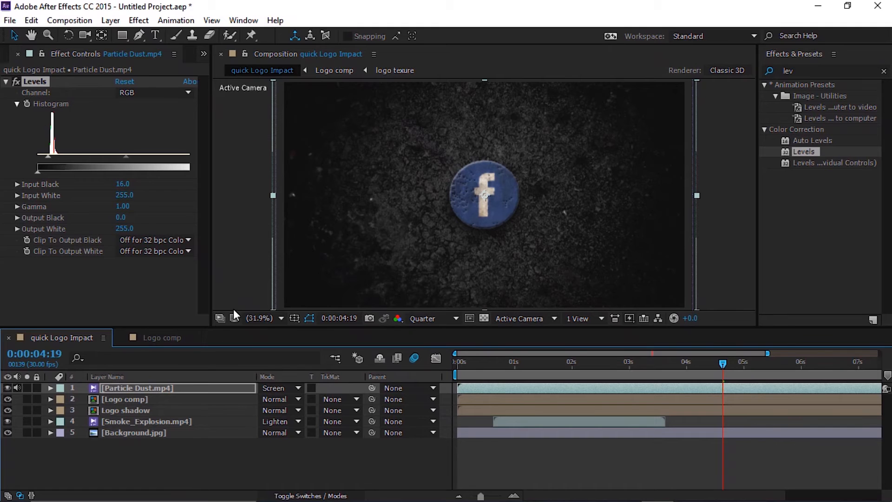
Make all layers in quick Logo Impact 3D and add a two-node camera with the 35mm preset.
{"action": "left_click", "coordinate": [318, 496]}
{"action": "left_click", "coordinate": [332, 420]}
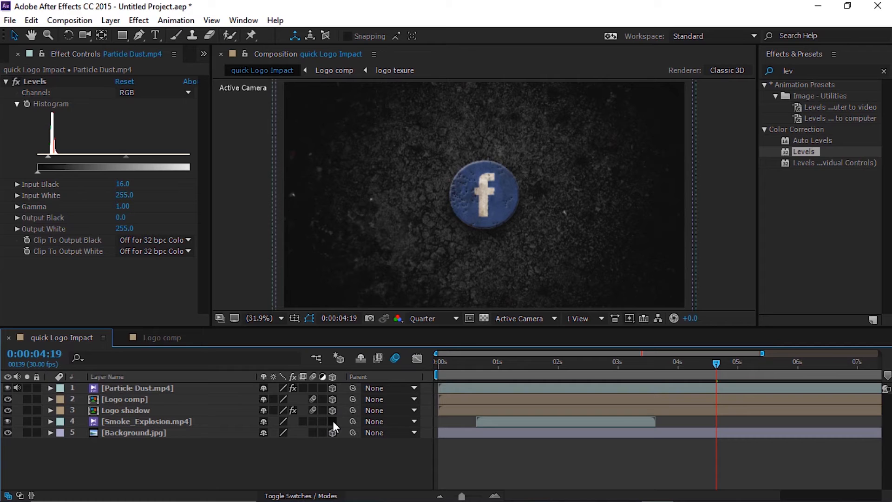
{"action": "right_click", "coordinate": [322, 455]}
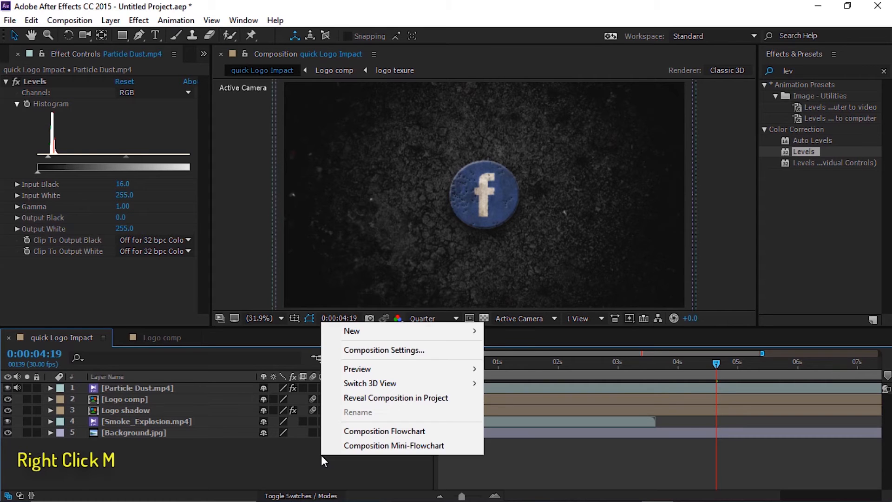
{"action": "mouse_move", "coordinate": [453, 327]}
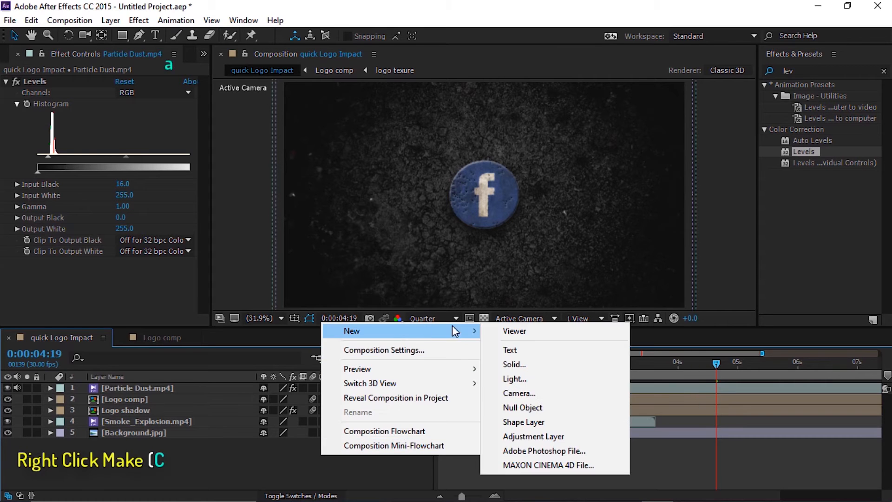
{"action": "left_click", "coordinate": [531, 394]}
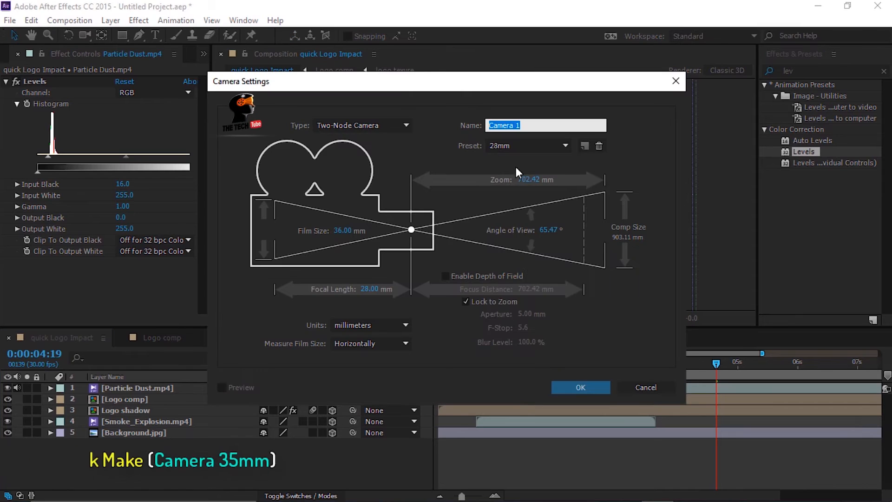
{"action": "left_click", "coordinate": [524, 146]}
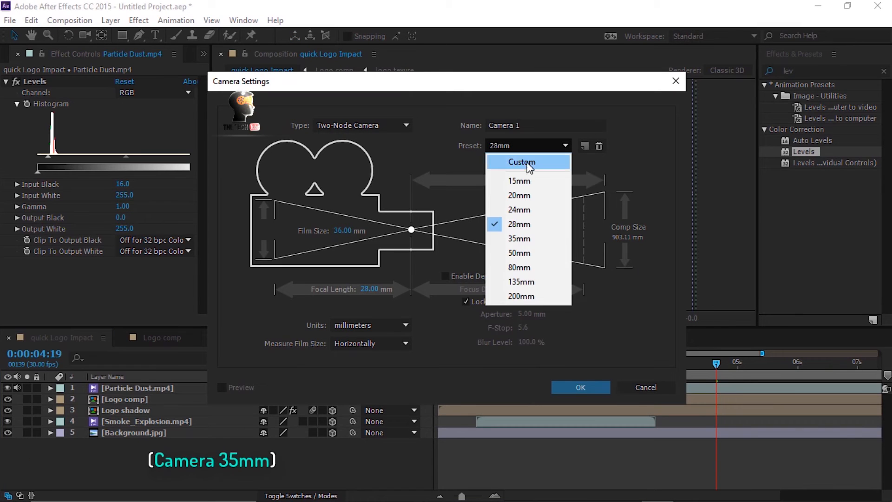
{"action": "left_click", "coordinate": [528, 238]}
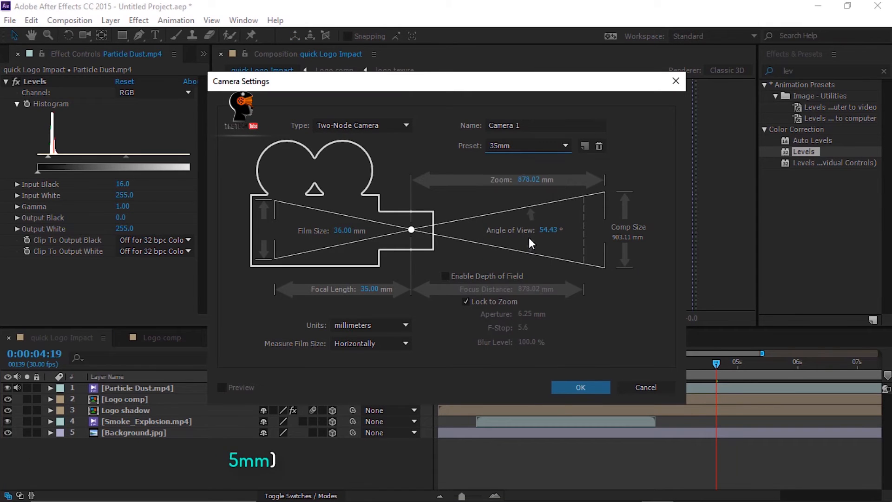
{"action": "left_click", "coordinate": [572, 387]}
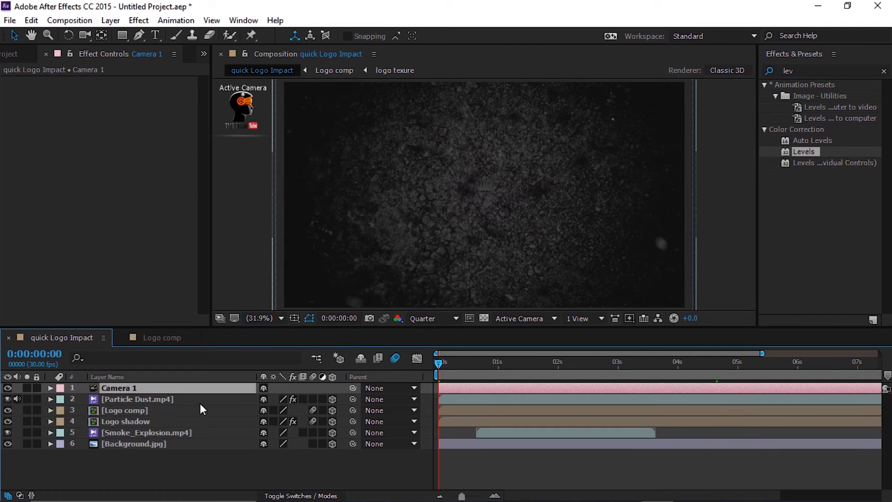
Keyframe Camera 1's Position at 0:00:00:00, and again at 0:00:05:01 with Z at -2470.9 for a slight push-in.
{"action": "key", "text": "p"}
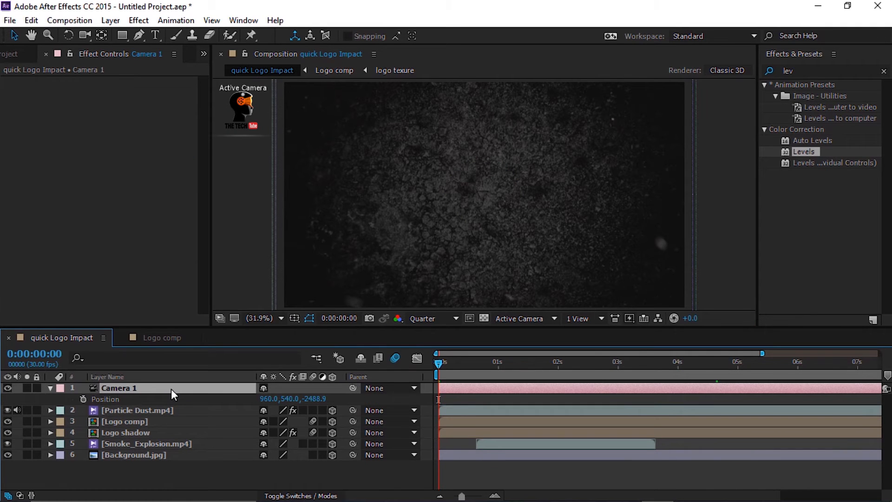
{"action": "left_click", "coordinate": [83, 398]}
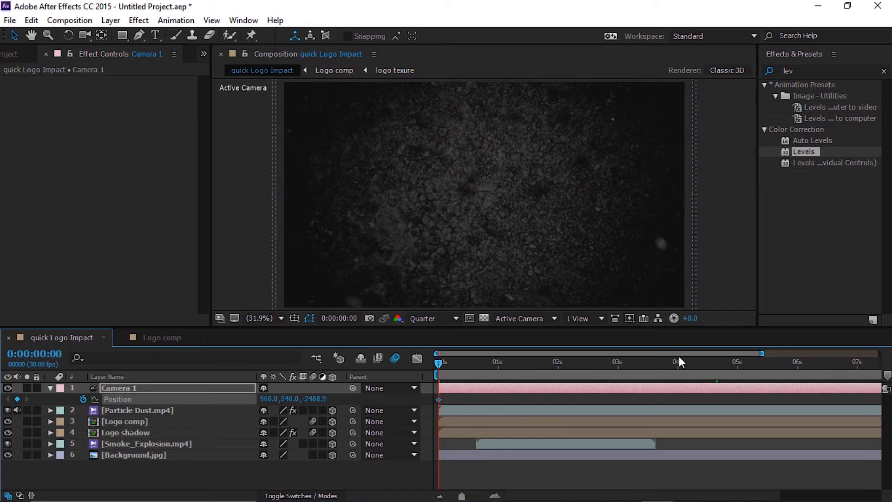
{"action": "left_click_drag", "start_coordinate": [636, 361], "coordinate": [673, 361]}
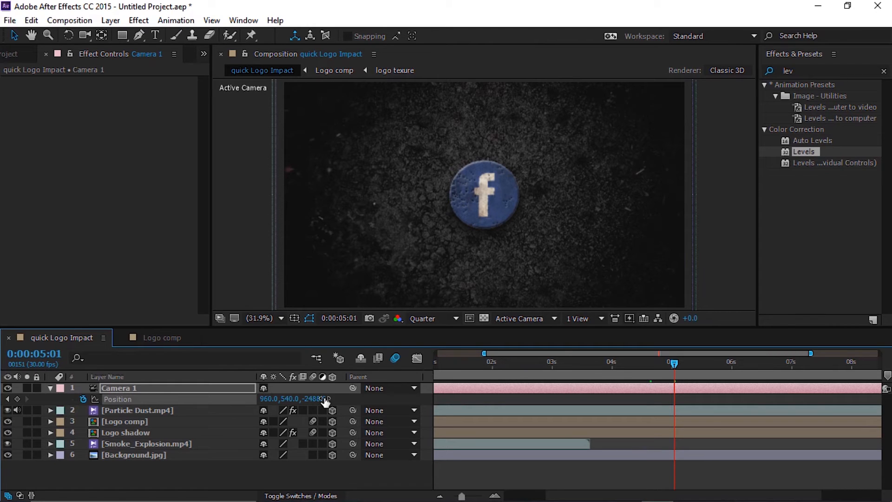
{"action": "left_click_drag", "start_coordinate": [323, 398], "coordinate": [198, 408]}
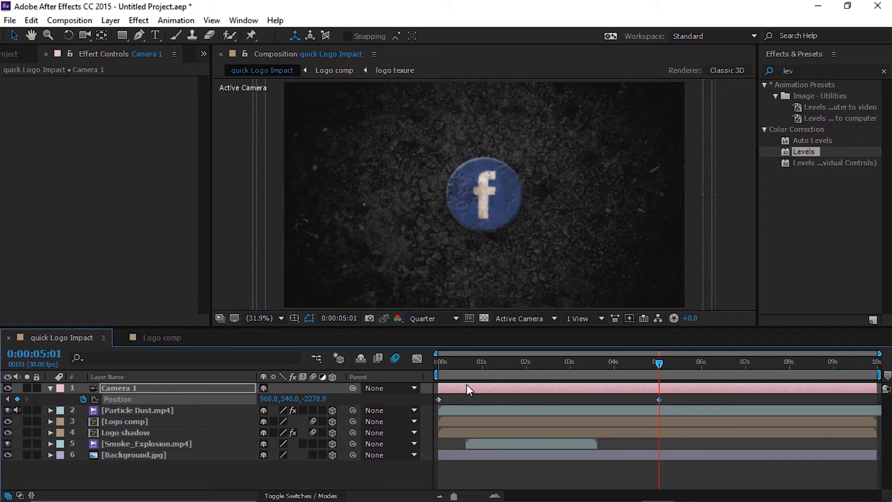
{"action": "left_click_drag", "start_coordinate": [320, 399], "coordinate": [209, 411]}
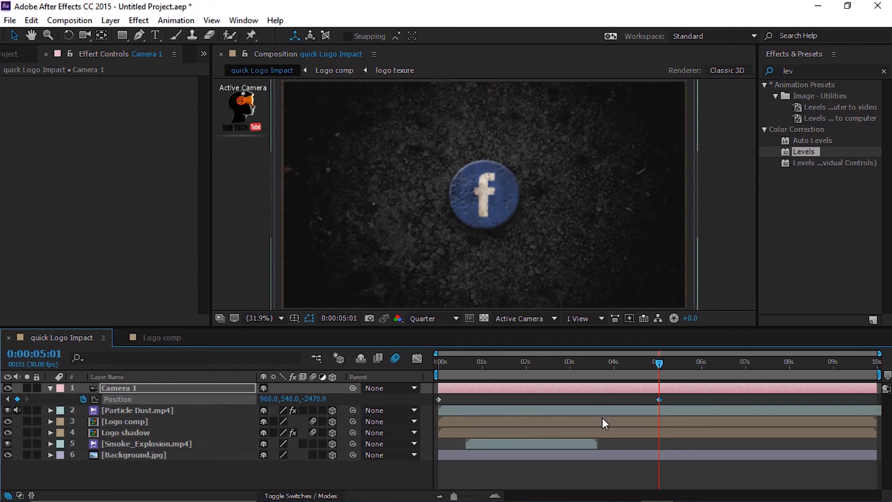
Apply Easy Ease to both of Camera 1's Position keyframes, keeping the camera layer at its original timing.
{"action": "left_click_drag", "start_coordinate": [650, 390], "coordinate": [573, 398]}
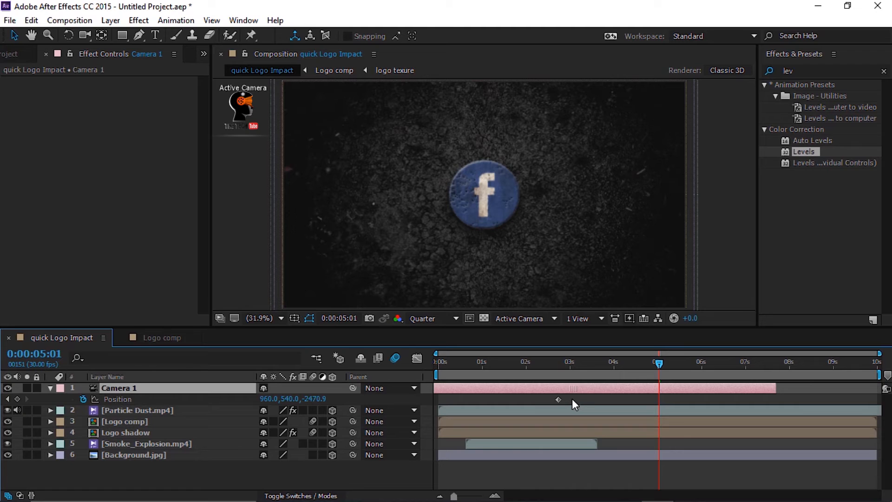
{"action": "key", "text": "ctrl+z"}
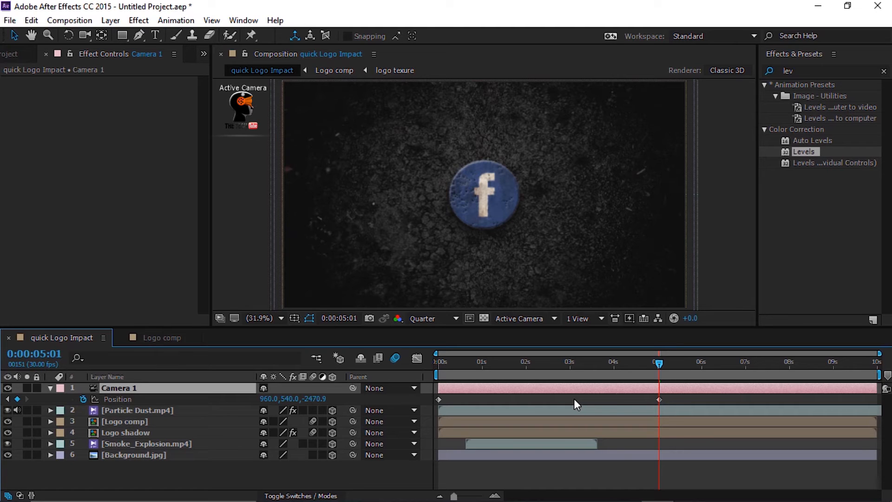
{"action": "left_click", "coordinate": [672, 399]}
{"action": "left_click_drag", "start_coordinate": [677, 399], "coordinate": [457, 403]}
{"action": "left_click", "coordinate": [438, 399]}
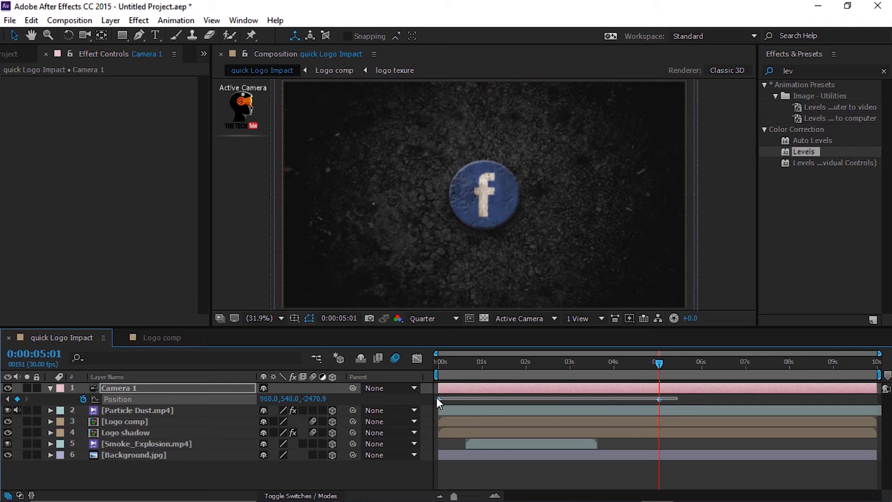
{"action": "right_click", "coordinate": [439, 398]}
{"action": "mouse_move", "coordinate": [498, 393]}
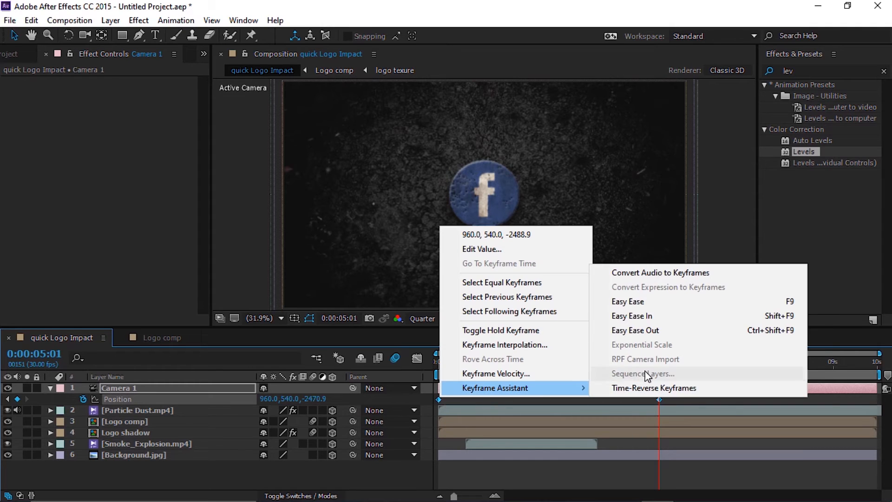
{"action": "left_click", "coordinate": [634, 301]}
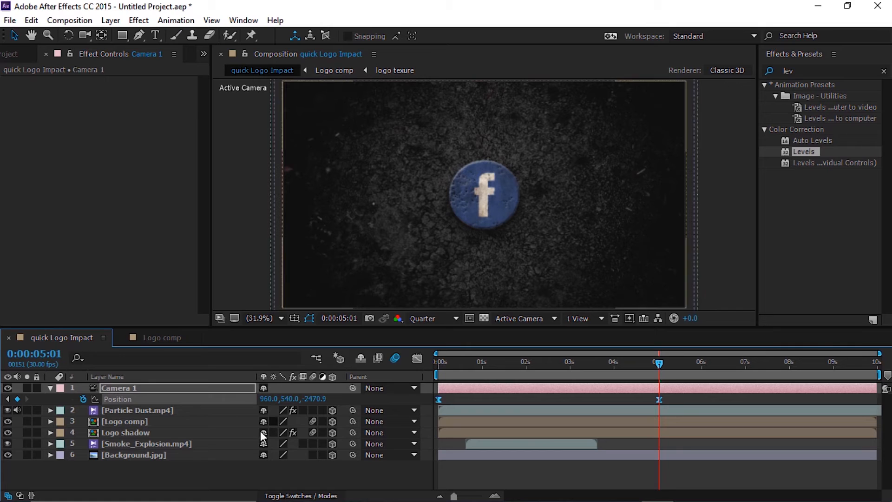
{"action": "left_click", "coordinate": [201, 476]}
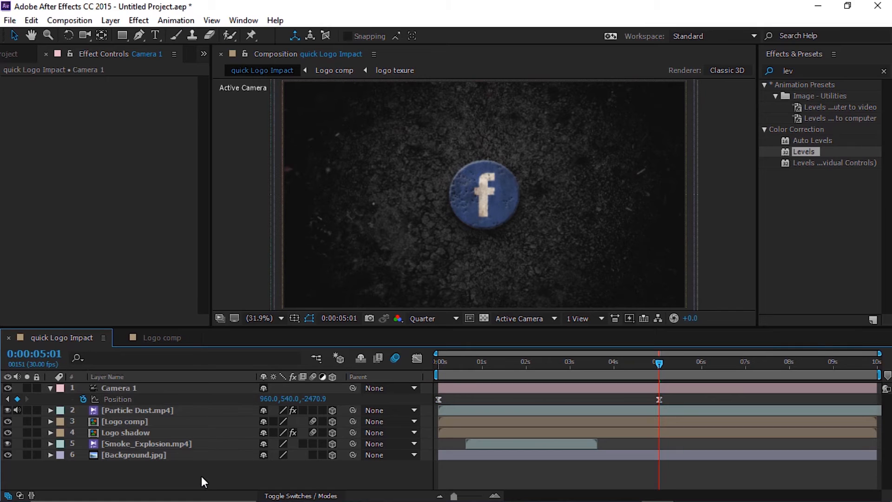
Pre-compose all six layers into a composition named Quick logo intro, moving all attributes into it.
{"action": "left_click", "coordinate": [51, 387]}
{"action": "left_click_drag", "start_coordinate": [155, 445], "coordinate": [144, 381]}
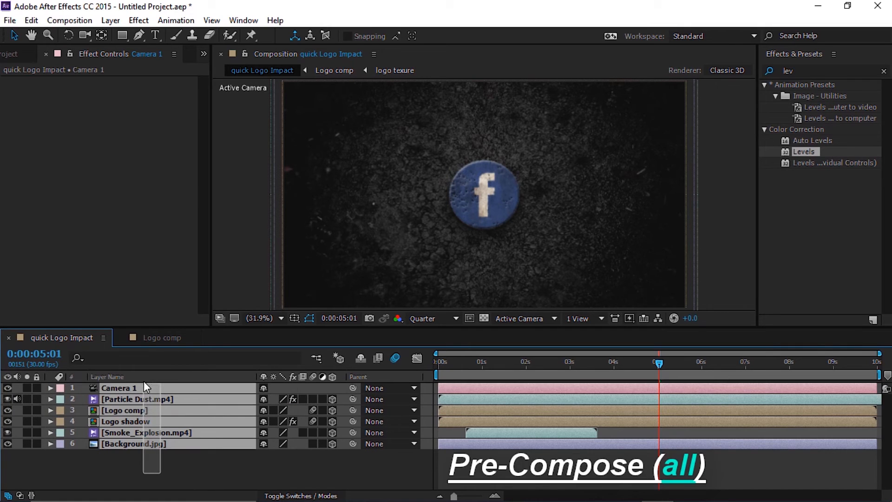
{"action": "right_click", "coordinate": [142, 386]}
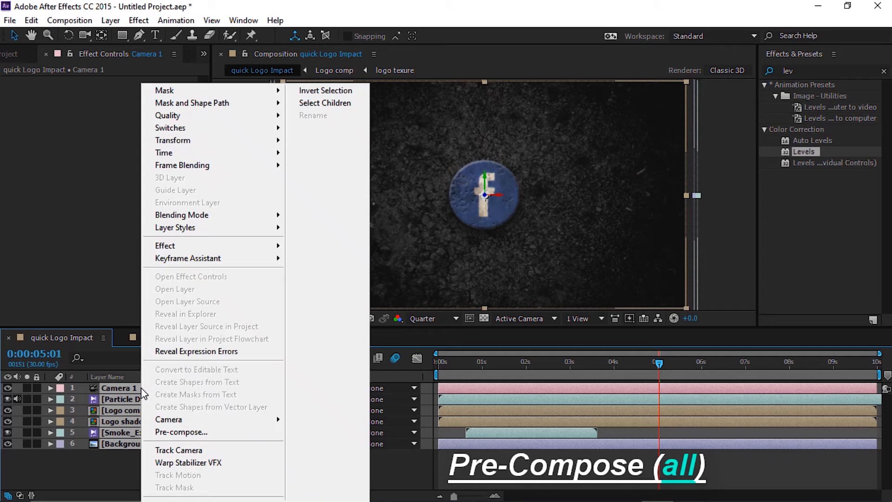
{"action": "left_click", "coordinate": [188, 432]}
{"action": "type", "text": "Quick logo intro"}
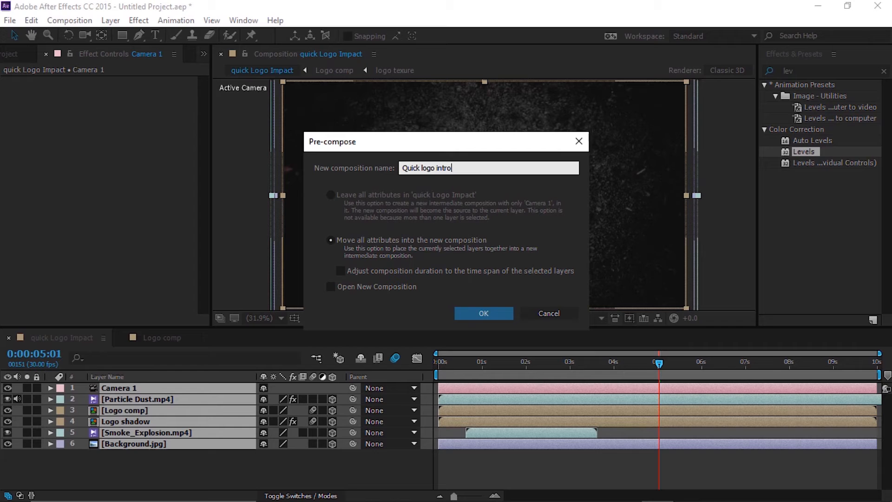
{"action": "key", "text": "Return"}
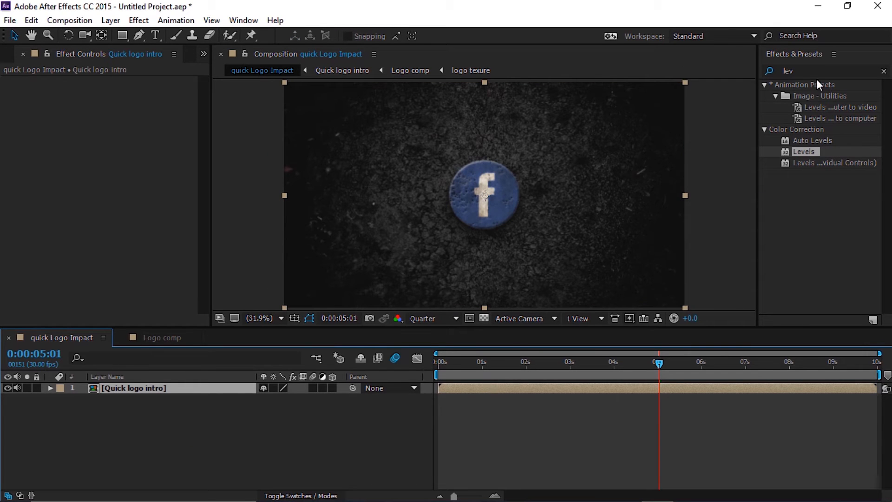
Apply the Wiggle - position preset to the Quick logo intro layer.
{"action": "left_click", "coordinate": [771, 72]}
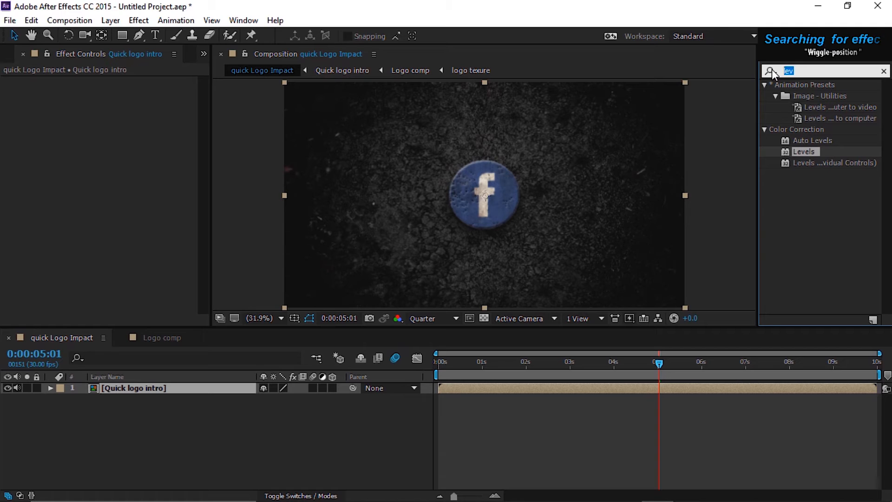
{"action": "type", "text": "wigg"}
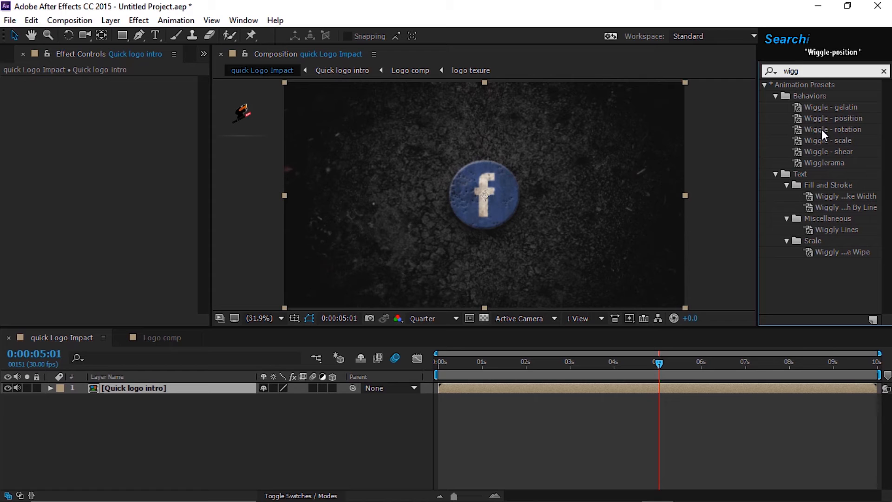
{"action": "left_click_drag", "start_coordinate": [832, 118], "coordinate": [174, 390]}
Go to 0:00:01:00 and set the Quick logo intro layer's scale to 104%.
{"action": "key", "text": "s"}
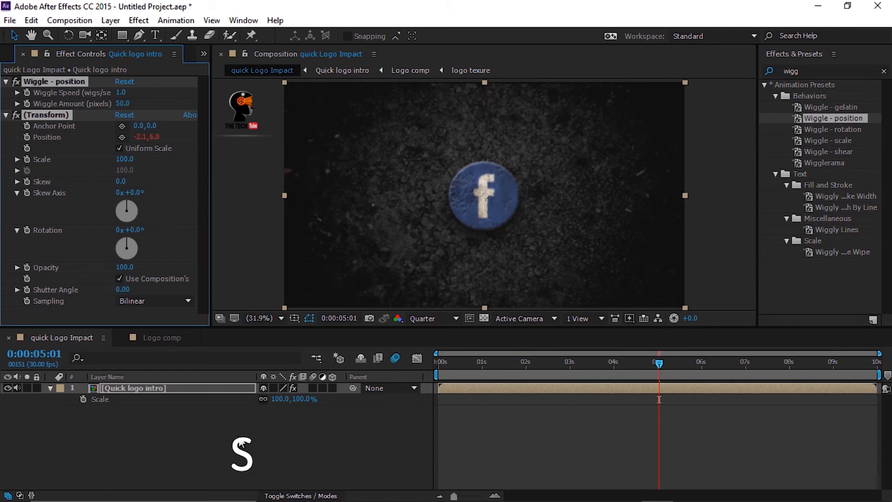
{"action": "left_click", "coordinate": [482, 361]}
{"action": "left_click", "coordinate": [282, 399]}
{"action": "type", "text": "10"}
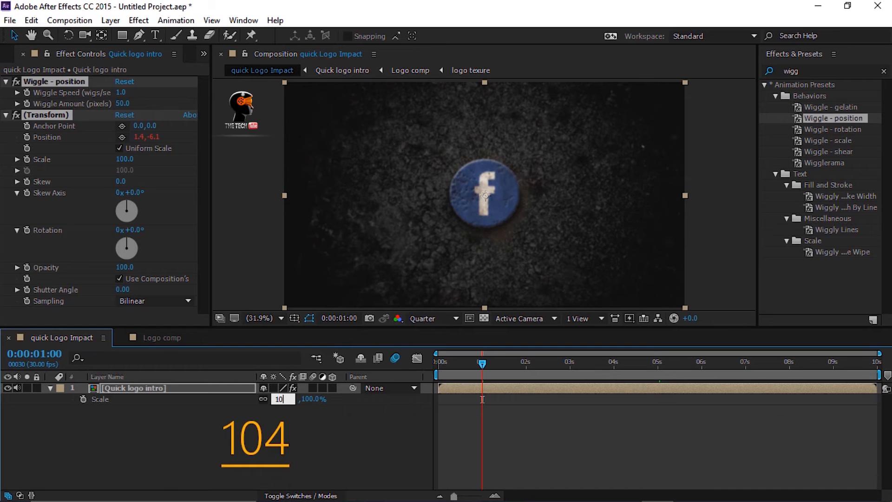
{"action": "type", "text": "4"}
{"action": "key", "text": "Return"}
At 0:00:00:29, start keyframing Wiggle Speed on the Quick logo intro layer with a value of 0.
{"action": "key", "text": "semicolon"}
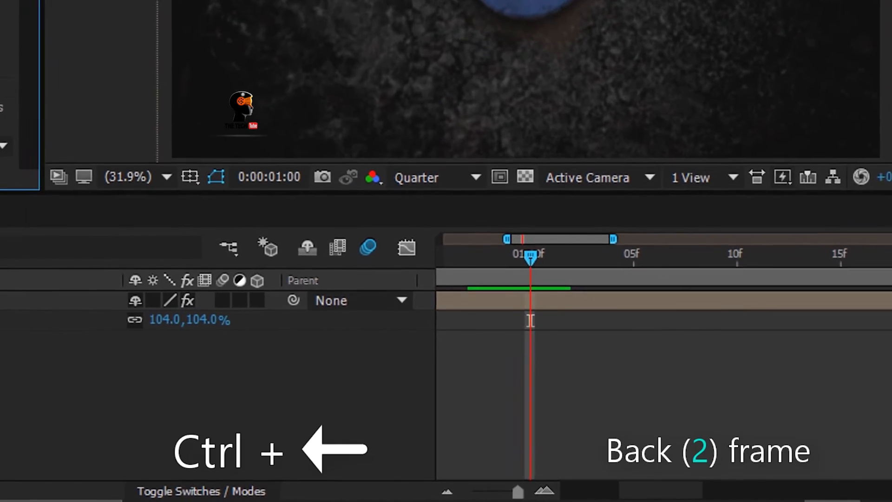
{"action": "key", "text": "ctrl+Left"}
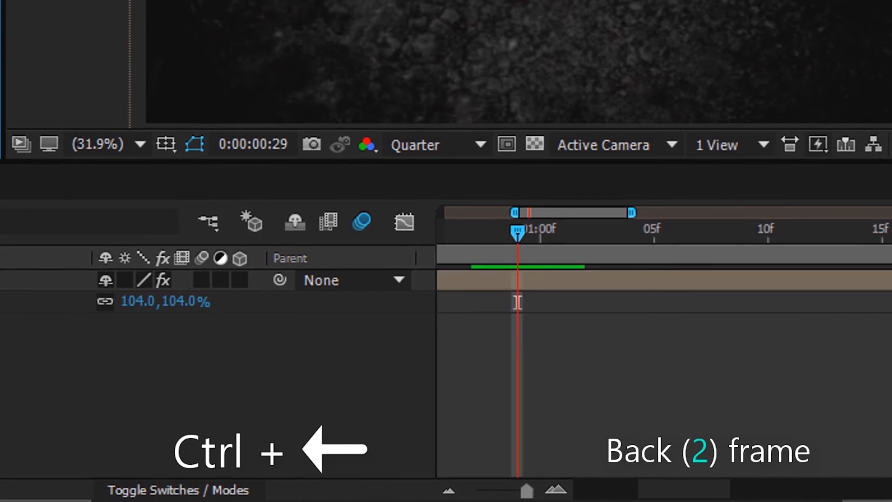
{"action": "key", "text": "ctrl+Left"}
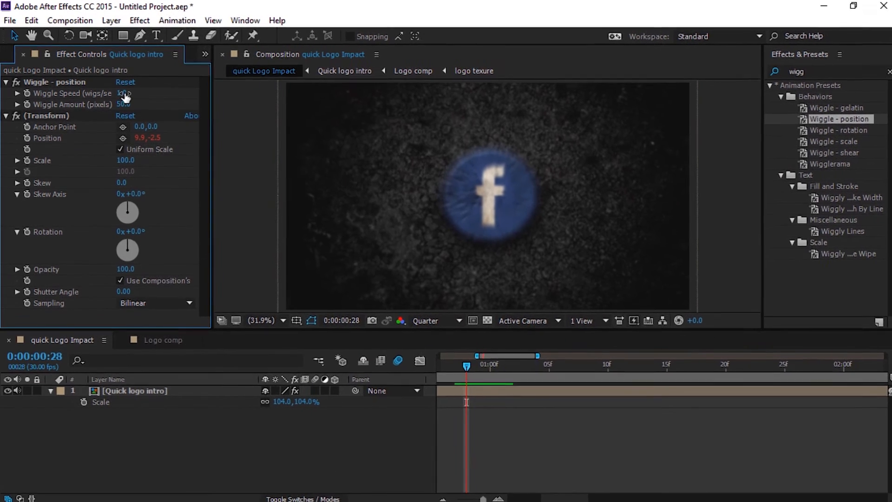
{"action": "key", "text": "ctrl+Right"}
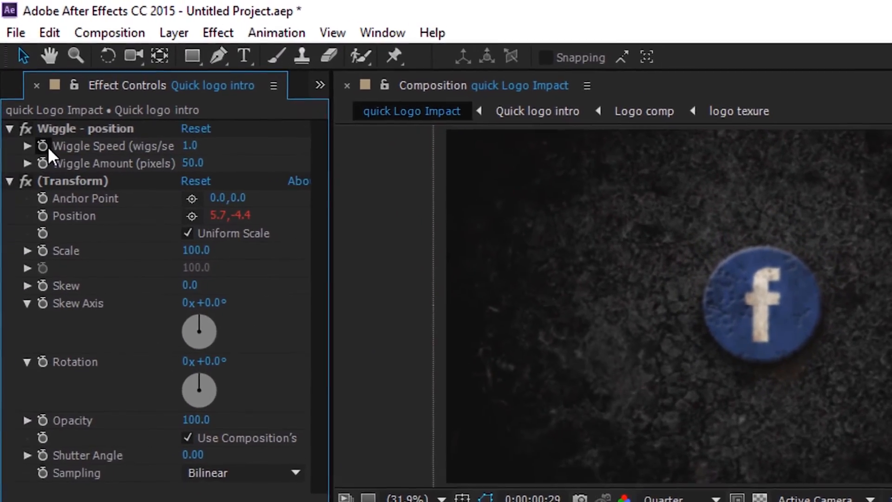
{"action": "left_click", "coordinate": [36, 123]}
{"action": "left_click", "coordinate": [216, 166]}
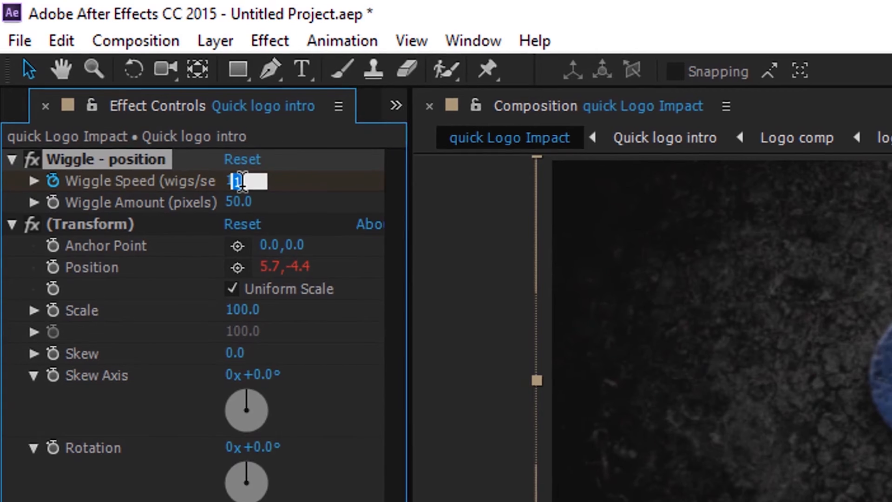
{"action": "type", "text": "0"}
{"action": "key", "text": "Return"}
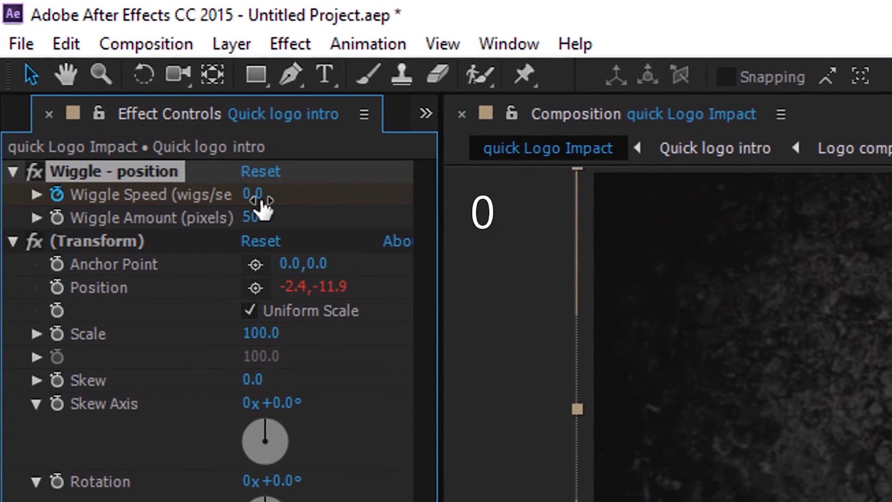
Go two frames forward to 0:00:01:01 and set the Wiggle Speed to 1.
{"action": "key", "text": "ctrl+Right"}
{"action": "key", "text": "ctrl+Right"}
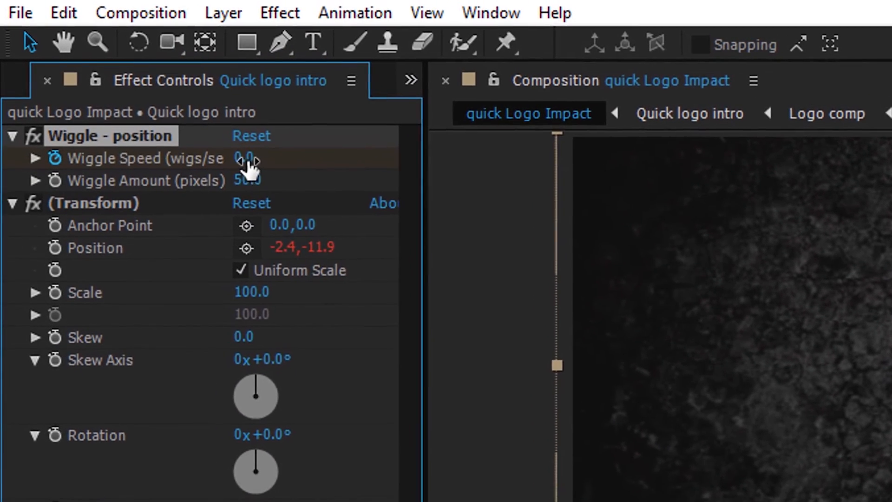
{"action": "left_click", "coordinate": [234, 154]}
{"action": "type", "text": "1"}
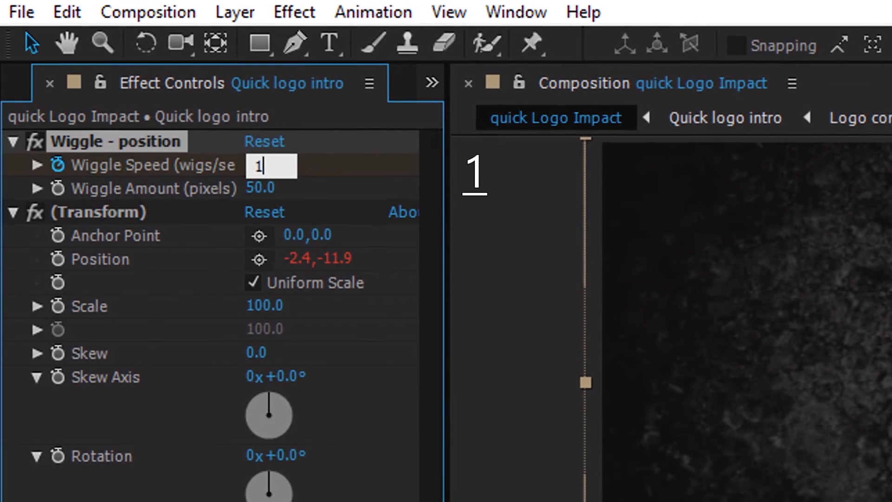
{"action": "key", "text": "Return"}
At 0:00:01:02, set the Wiggle Speed back to 0 so the shake ends there.
{"action": "key", "text": "ctrl+Right"}
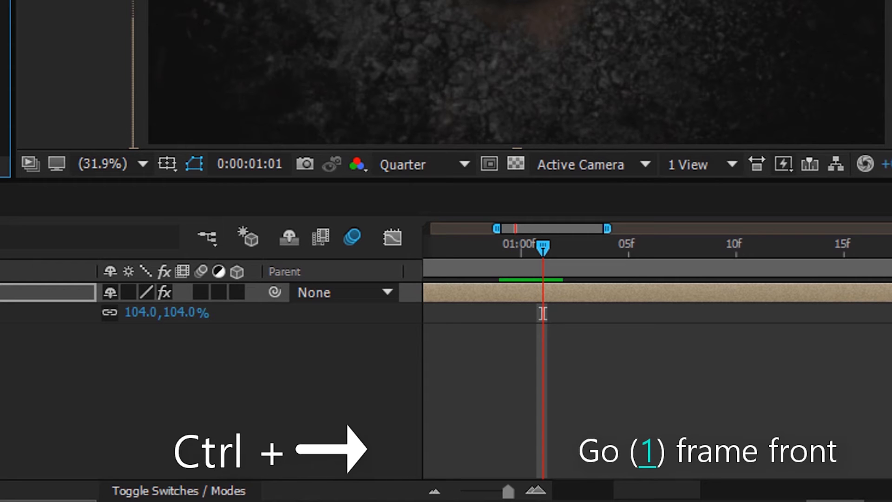
{"action": "key", "text": "ctrl+Right"}
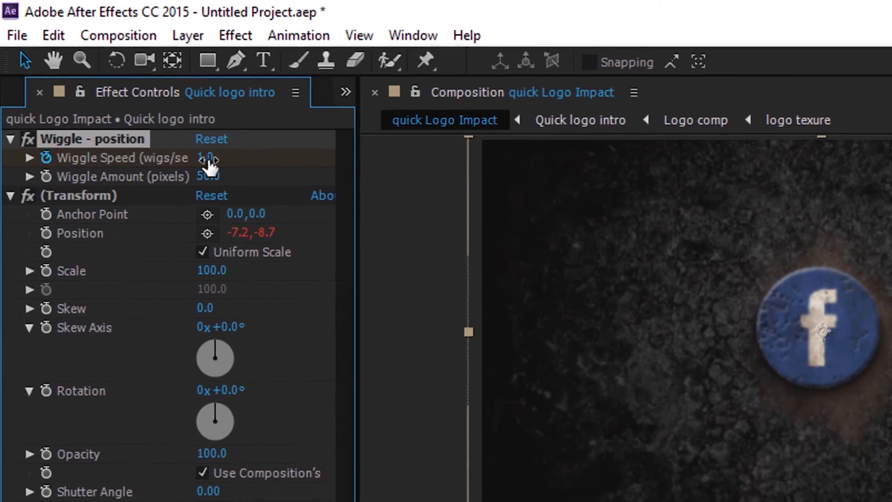
{"action": "left_click", "coordinate": [207, 158]}
{"action": "type", "text": "6"}
{"action": "key", "text": "Return"}
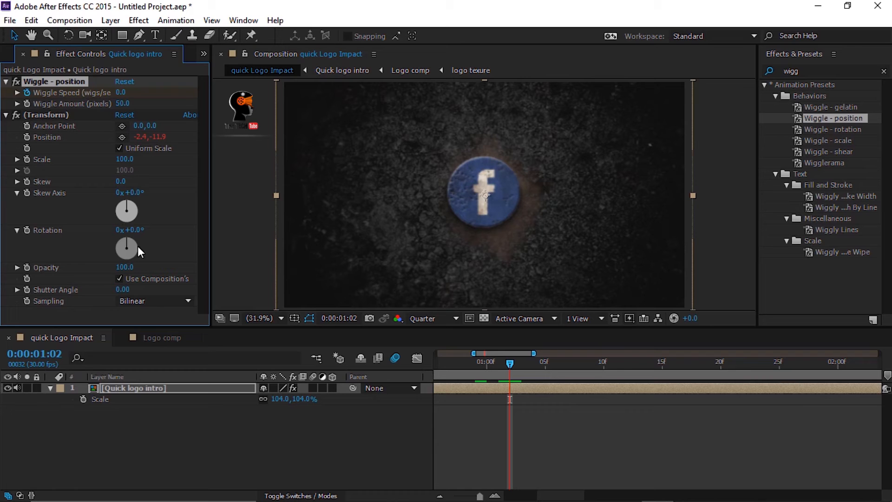
Reveal the Quick logo intro layer's keyframes and preview the impact shake from 0:00:00:26.
{"action": "left_click", "coordinate": [156, 442]}
{"action": "left_click", "coordinate": [171, 391]}
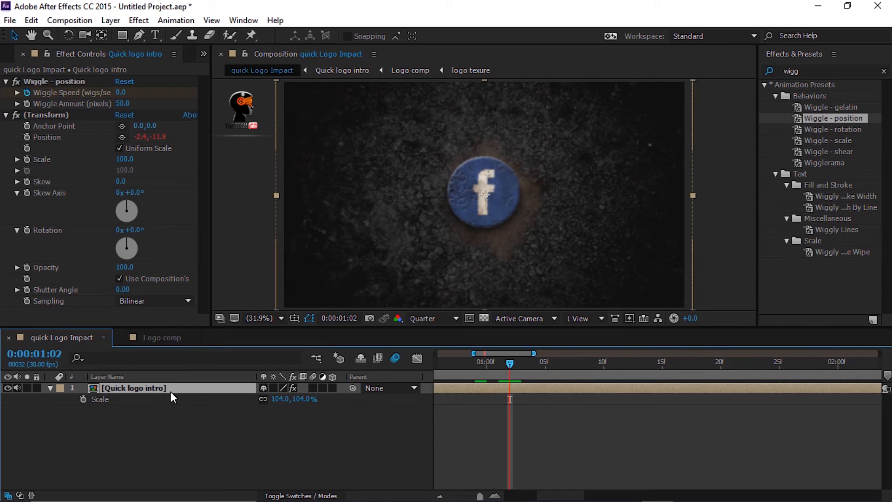
{"action": "key", "text": "u"}
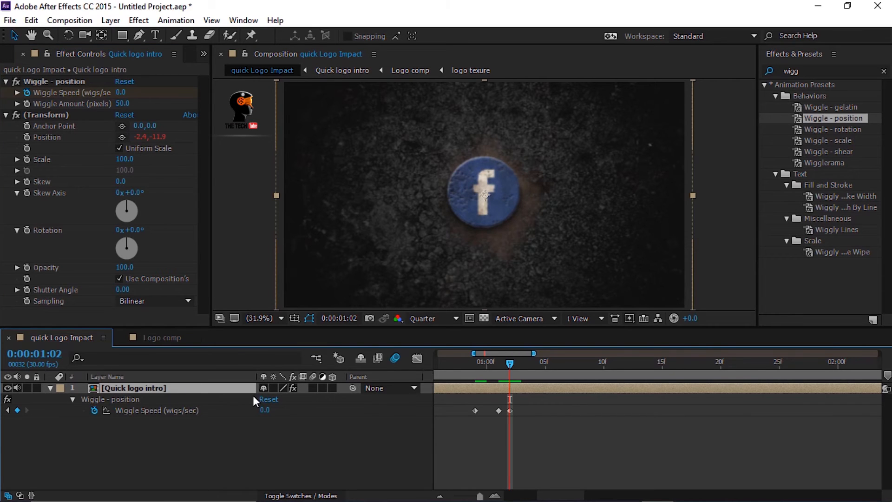
{"action": "left_click", "coordinate": [444, 361]}
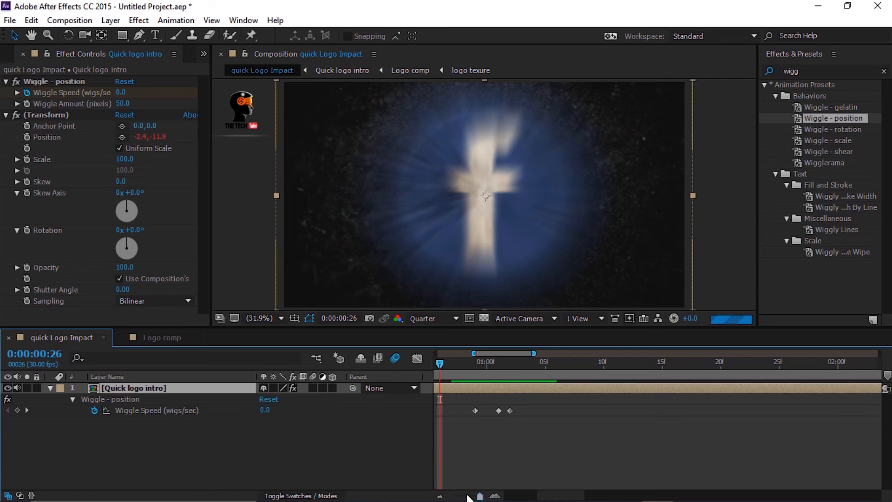
{"action": "left_click", "coordinate": [467, 496]}
{"action": "key", "text": "k"}
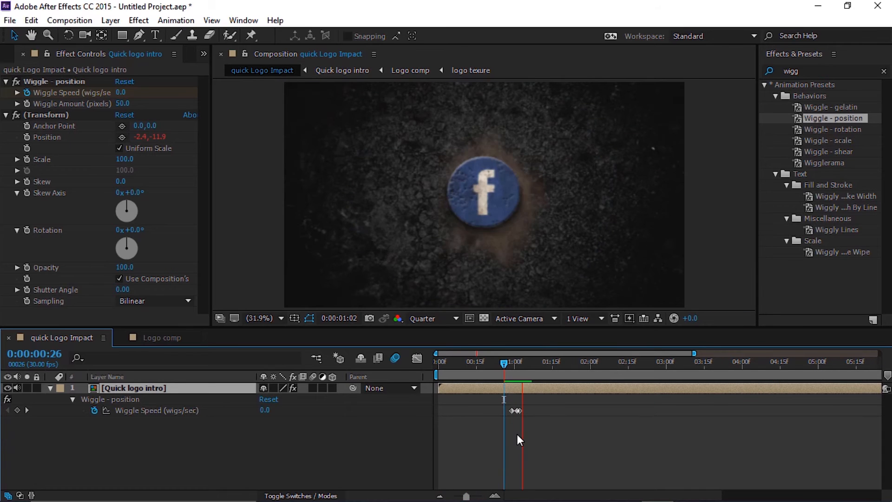
Select all three Wiggle Speed keyframes and apply Easy Ease to them.
{"action": "left_click", "coordinate": [523, 418]}
{"action": "left_click_drag", "start_coordinate": [523, 418], "coordinate": [505, 405]}
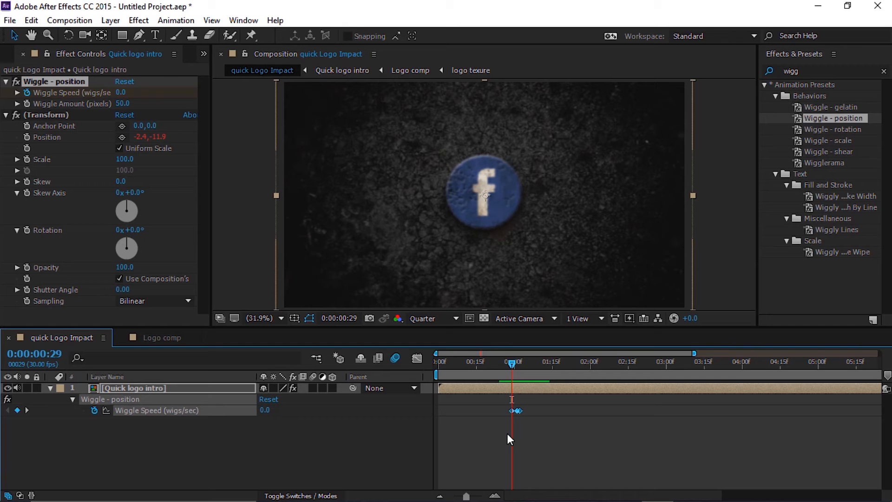
{"action": "left_click", "coordinate": [495, 495]}
{"action": "left_click", "coordinate": [495, 495]}
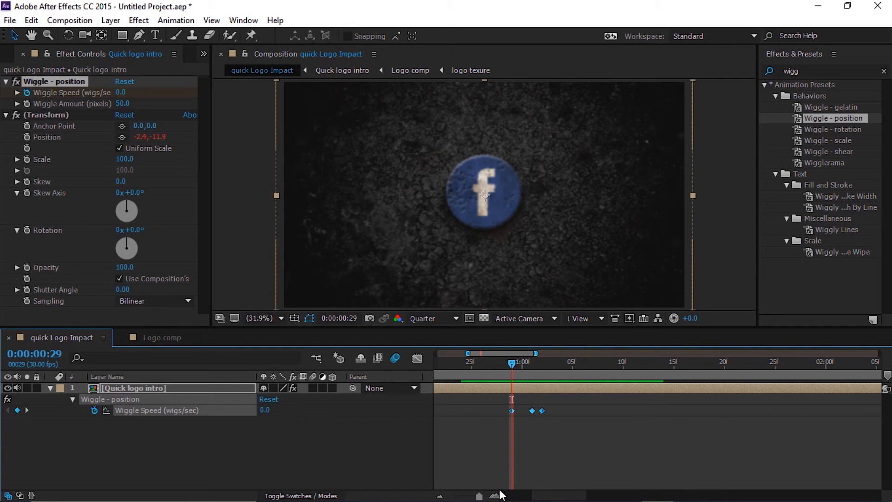
{"action": "right_click", "coordinate": [539, 412]}
{"action": "mouse_move", "coordinate": [571, 404]}
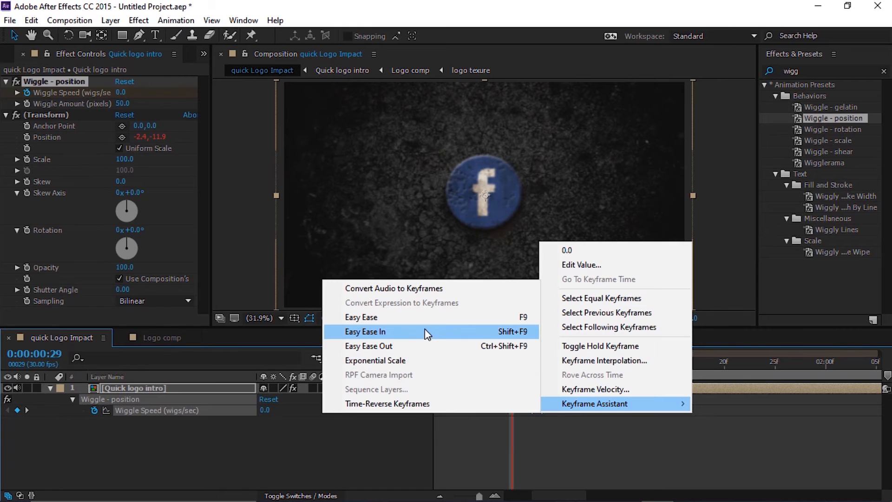
{"action": "left_click", "coordinate": [413, 318]}
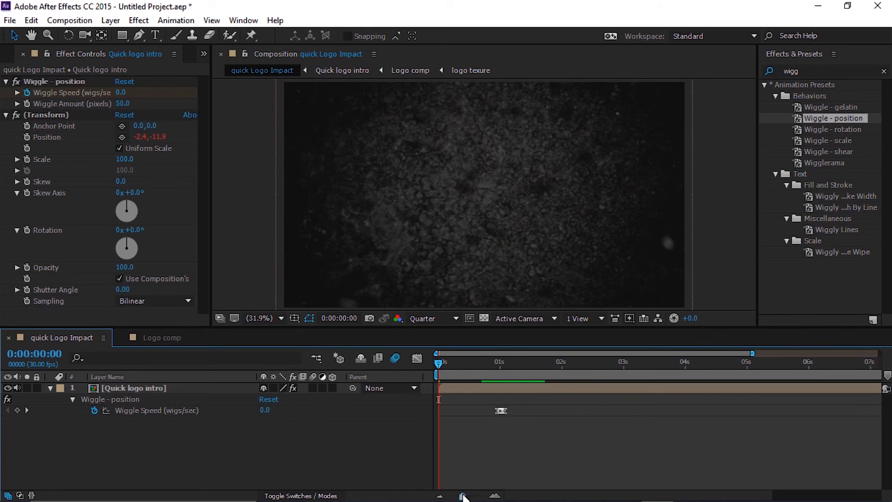
Preview the animation from the start and change the Wiggle Speed keyframe at 0:00:01:01 to 1.2.
{"action": "key", "text": "space"}
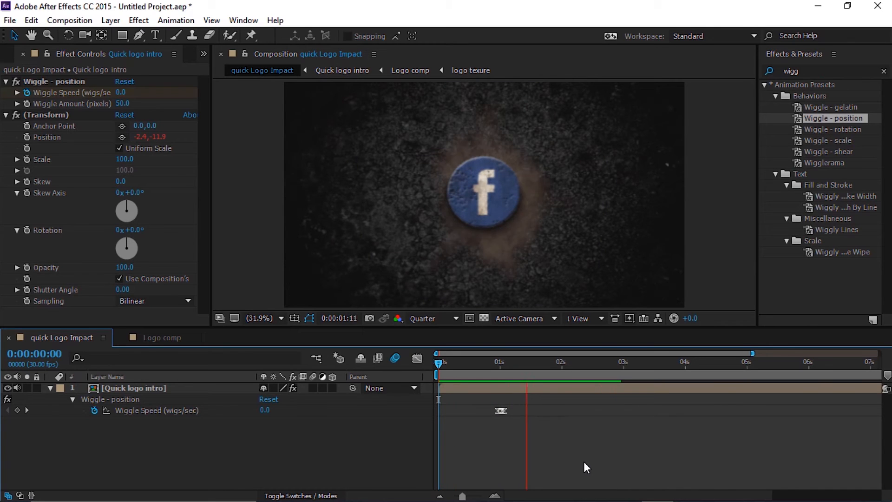
{"action": "mouse_move", "coordinate": [511, 363]}
{"action": "left_mouse_down"}
{"action": "mouse_move", "coordinate": [497, 367]}
{"action": "mouse_move", "coordinate": [505, 367]}
{"action": "left_mouse_up"}
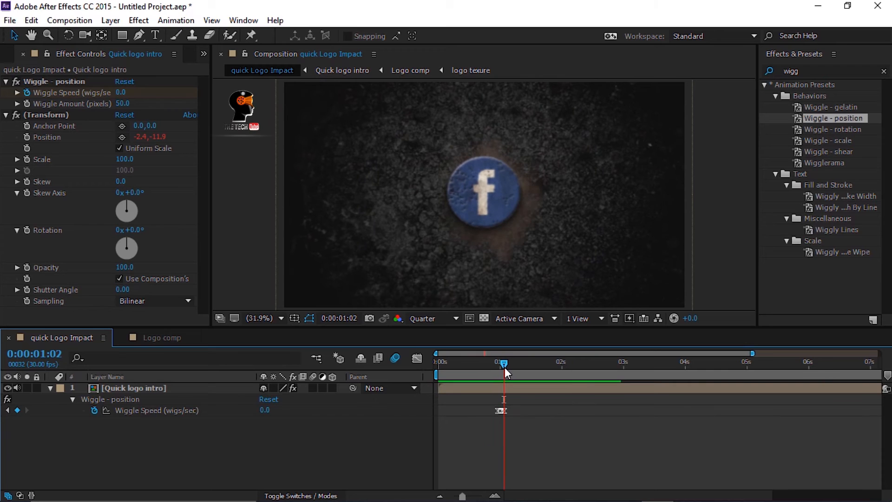
{"action": "left_click", "coordinate": [495, 496]}
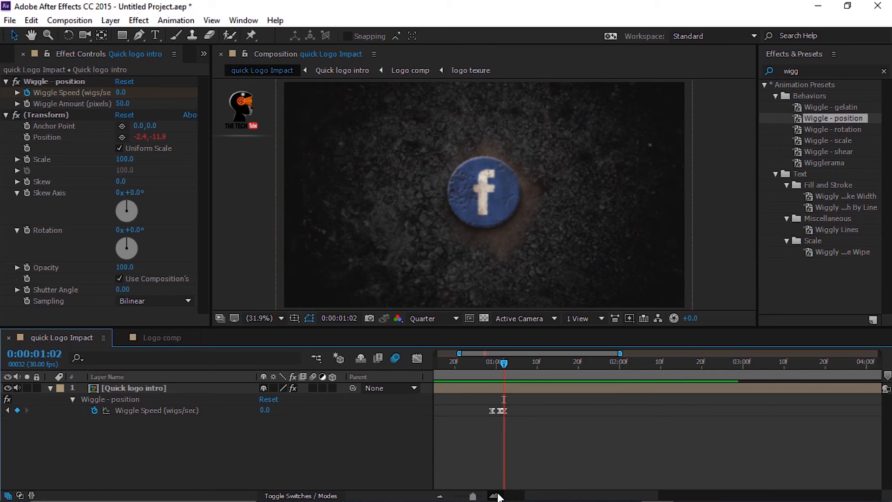
{"action": "left_click", "coordinate": [495, 495]}
{"action": "left_click", "coordinate": [495, 496]}
{"action": "left_click", "coordinate": [480, 363]}
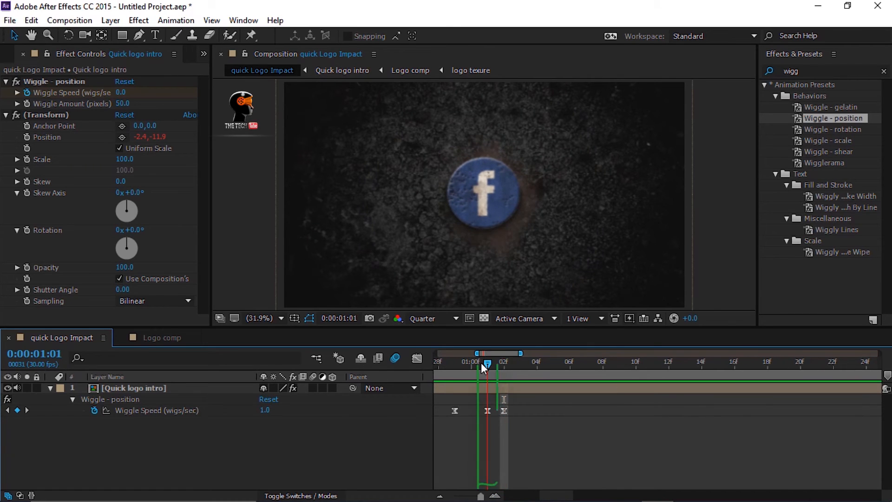
{"action": "left_click", "coordinate": [121, 93]}
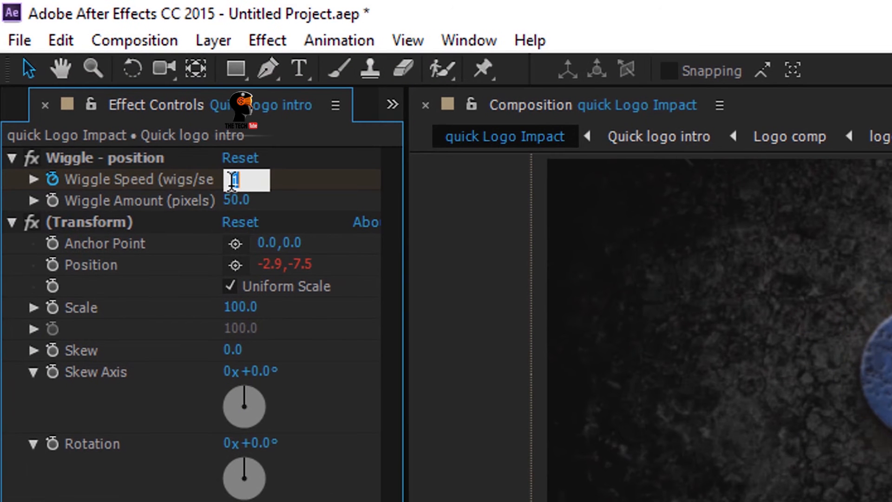
{"action": "type", "text": ".2"}
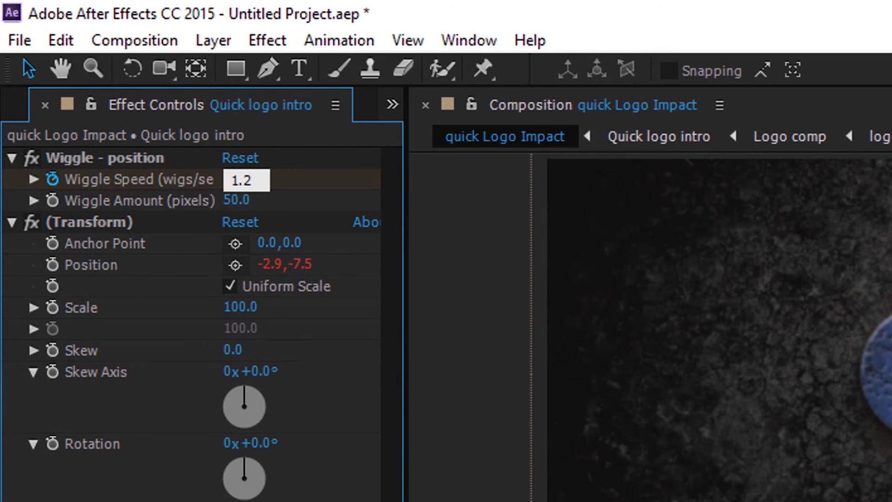
{"action": "key", "text": "Return"}
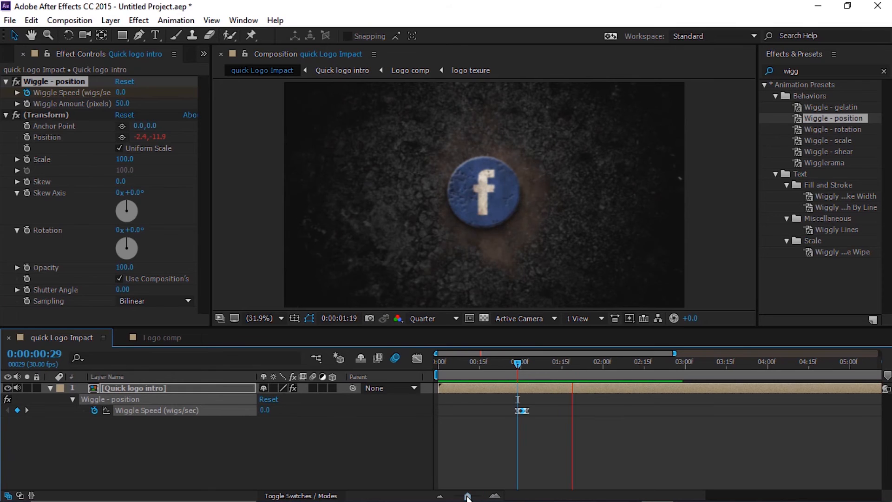
Preview the adjusted impact shake from 0:00:00:15.
{"action": "left_click_drag", "start_coordinate": [466, 496], "coordinate": [464, 496]}
{"action": "left_click", "coordinate": [477, 381]}
{"action": "left_click", "coordinate": [567, 444]}
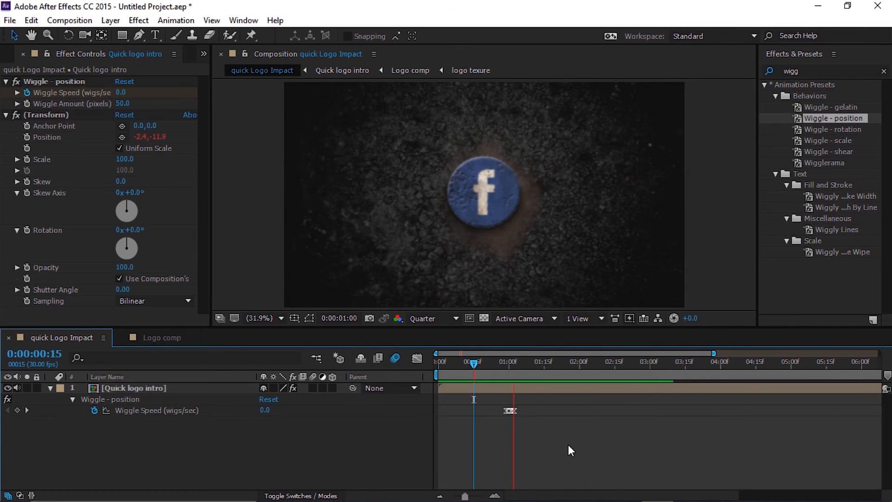
{"action": "key", "text": "space"}
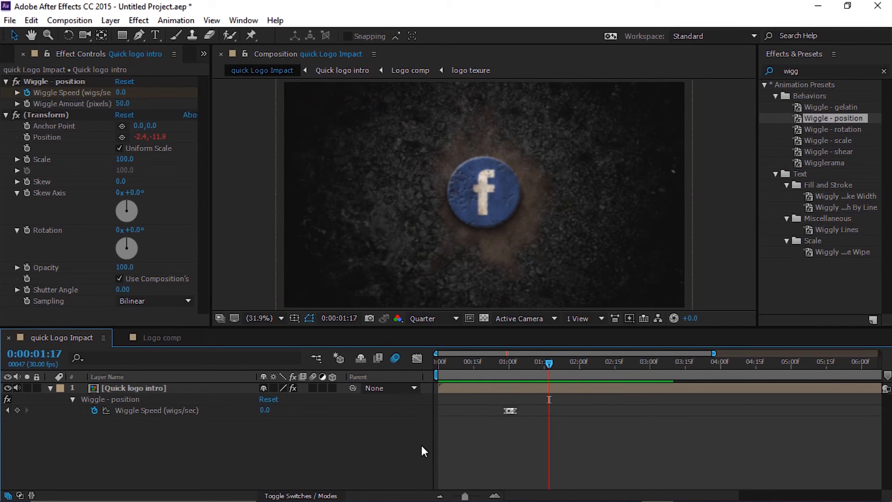
Collapse the Quick logo intro layer's properties and apply the Curves effect to it.
{"action": "left_click", "coordinate": [49, 388]}
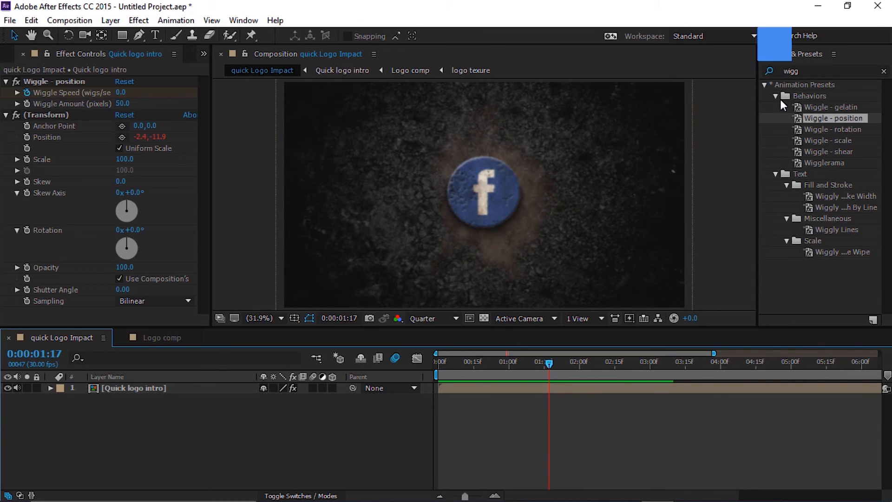
{"action": "left_click", "coordinate": [771, 71]}
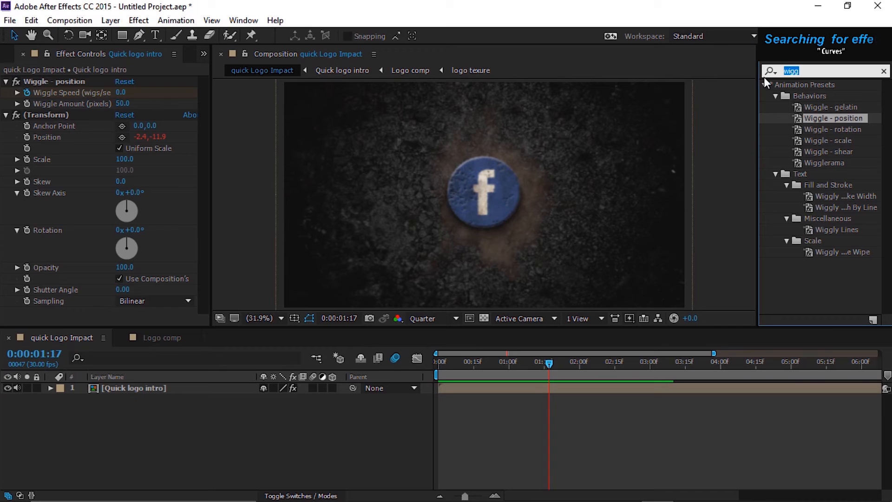
{"action": "type", "text": "cur"}
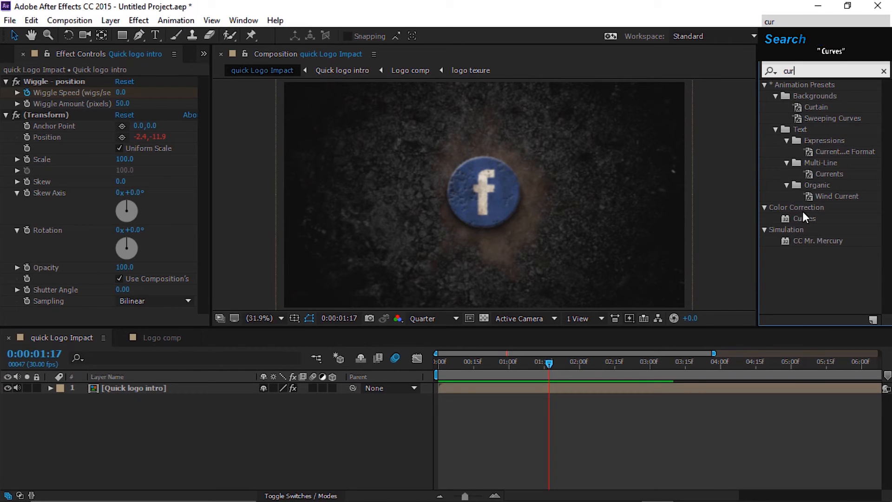
{"action": "left_click_drag", "start_coordinate": [805, 219], "coordinate": [166, 391]}
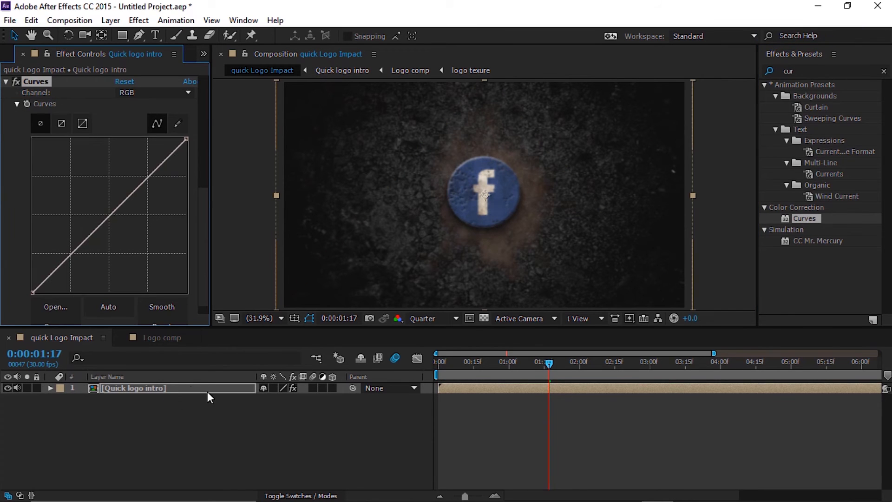
In the Curves effect's Green channel, move the highlight endpoint slightly inward and raise the shadow endpoint slightly.
{"action": "left_click", "coordinate": [154, 92]}
{"action": "left_click", "coordinate": [145, 134]}
{"action": "left_click_drag", "start_coordinate": [186, 141], "coordinate": [184, 138]}
{"action": "left_click_drag", "start_coordinate": [32, 294], "coordinate": [33, 291]}
In the Curves effect's Red channel, move the highlight endpoint slightly inward to brighten the reds.
{"action": "left_click", "coordinate": [159, 93]}
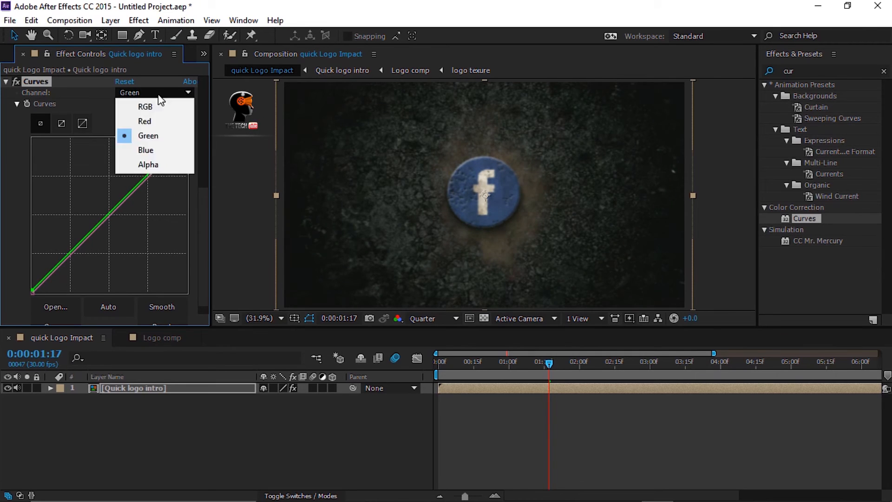
{"action": "left_click", "coordinate": [144, 121]}
{"action": "left_click_drag", "start_coordinate": [178, 138], "coordinate": [183, 144]}
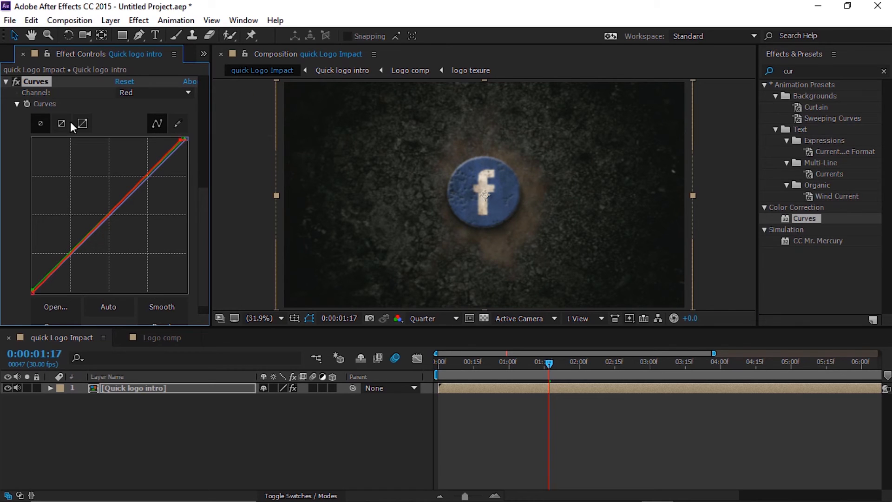
Create a new 1920 × 1080 px black solid named Mask above the Quick logo intro layer.
{"action": "left_click", "coordinate": [124, 407]}
{"action": "right_click", "coordinate": [124, 407]}
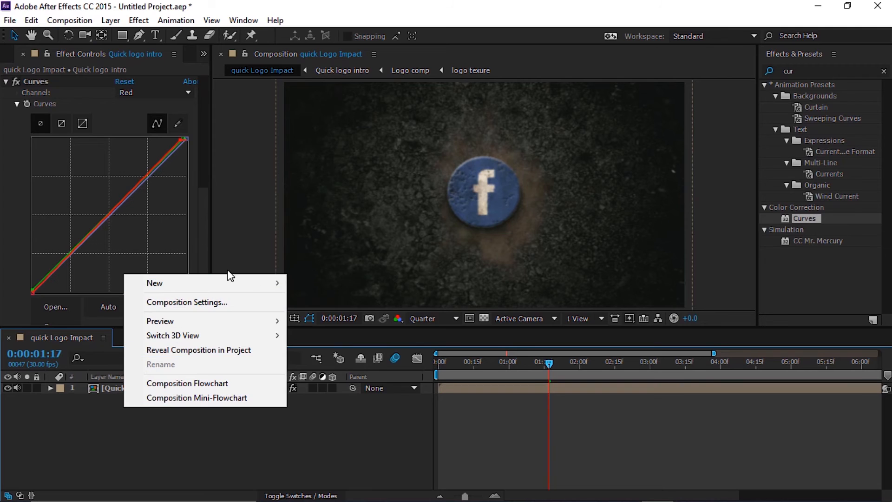
{"action": "mouse_move", "coordinate": [276, 283]}
{"action": "left_click", "coordinate": [327, 314]}
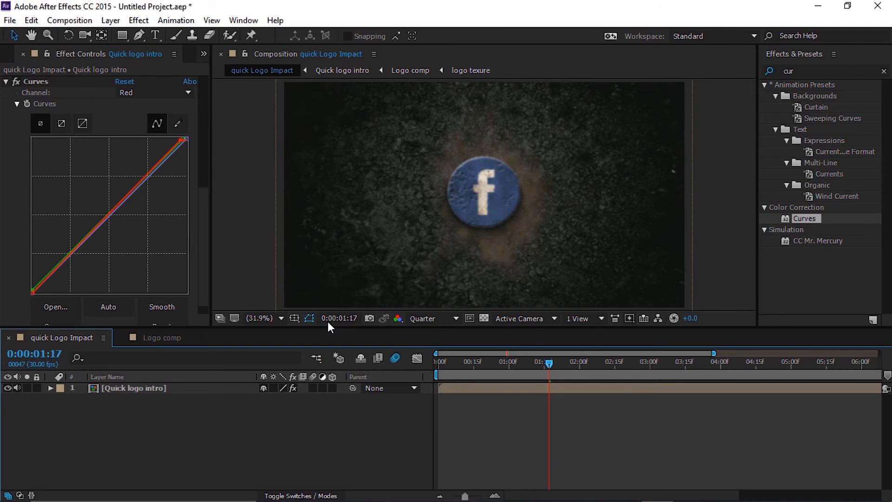
{"action": "type", "text": "Mask"}
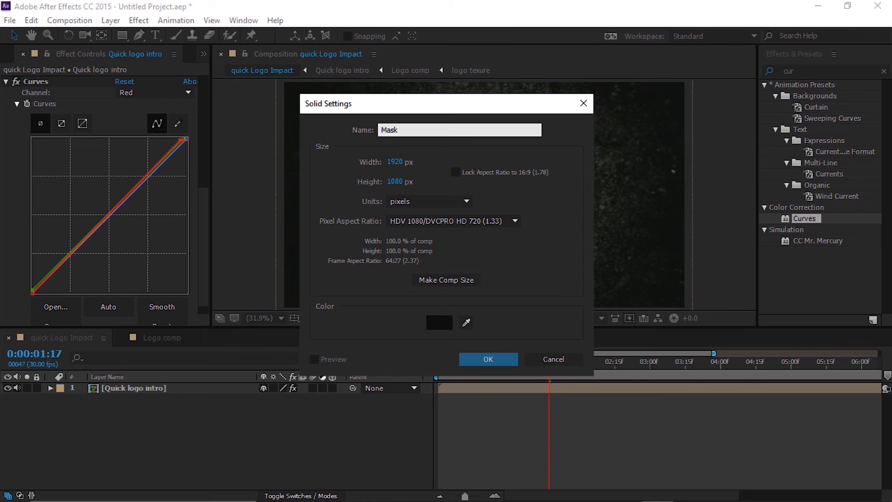
{"action": "key", "text": "Return"}
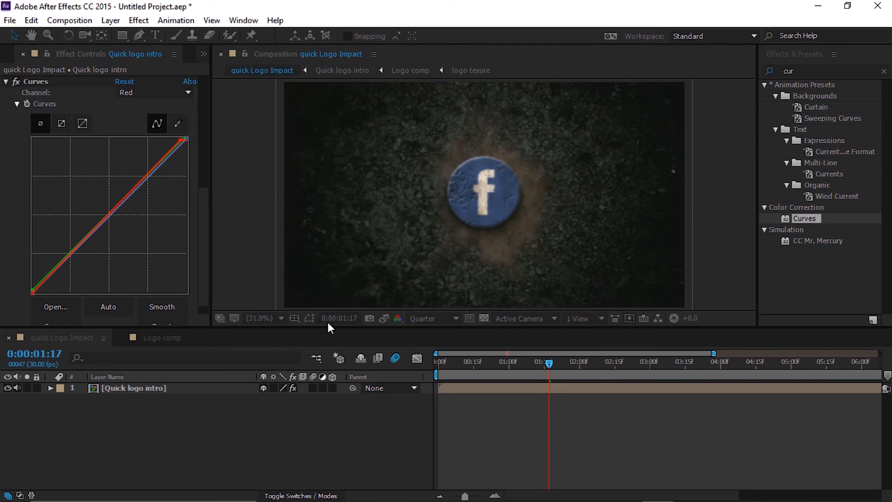
{"action": "left_click", "coordinate": [213, 434]}
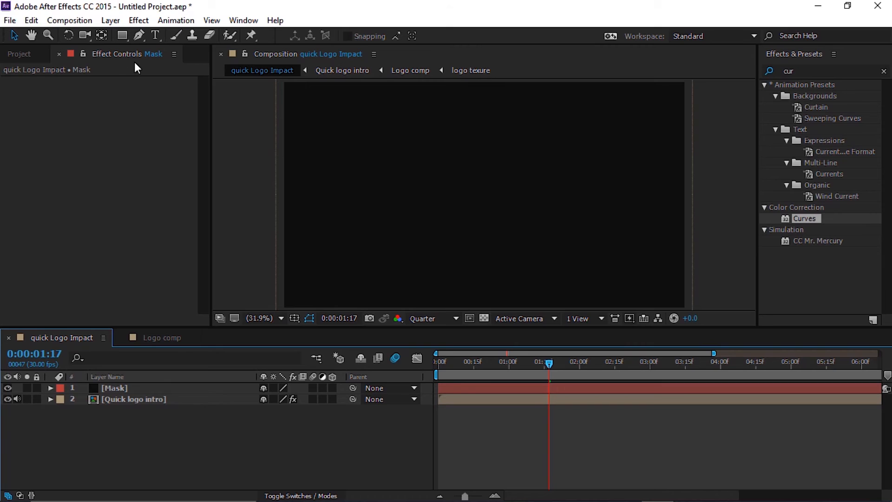
Show the Title/Action Safe guides and draw a rectangular mask on the Mask solid, wider than the frame and matching the title-safe height.
{"action": "left_click", "coordinate": [138, 386]}
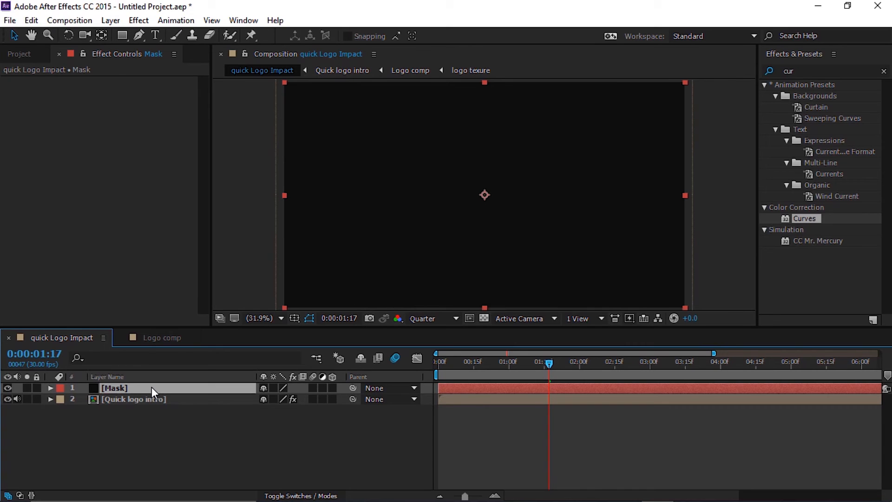
{"action": "left_click", "coordinate": [125, 35]}
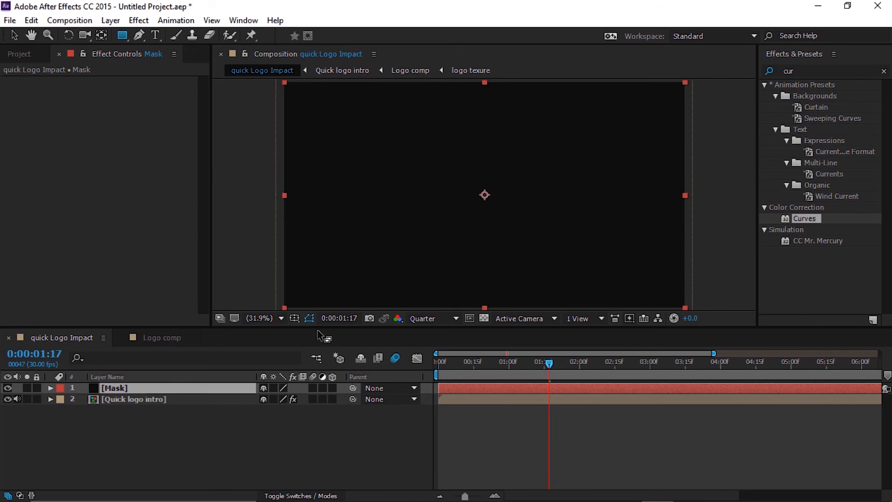
{"action": "left_click", "coordinate": [301, 320]}
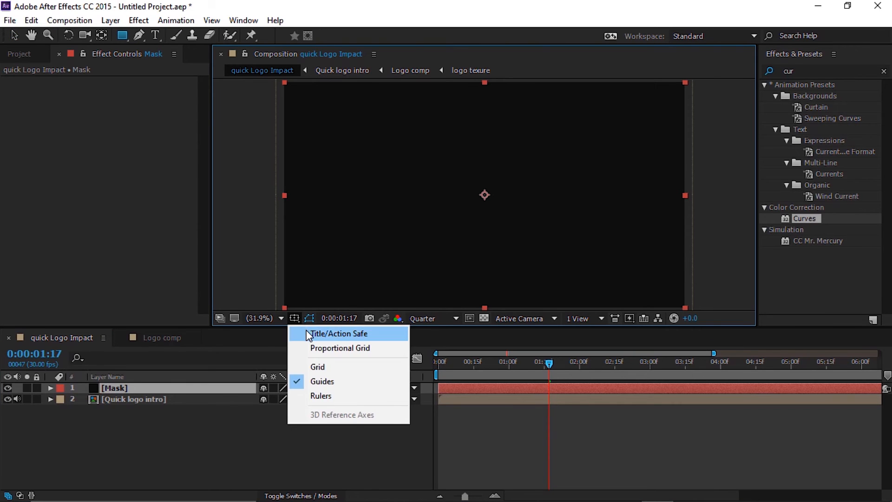
{"action": "left_click", "coordinate": [315, 332]}
{"action": "left_click_drag", "start_coordinate": [262, 108], "coordinate": [713, 286]}
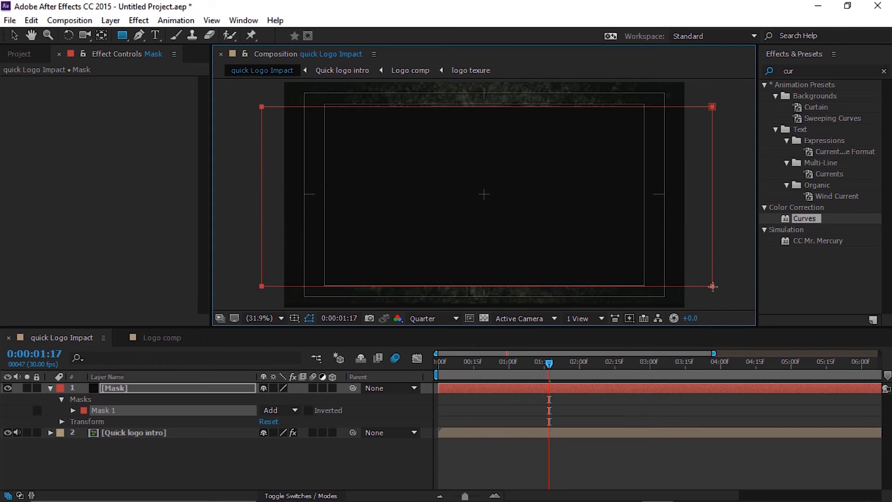
{"action": "left_click_drag", "start_coordinate": [666, 304], "coordinate": [672, 302]}
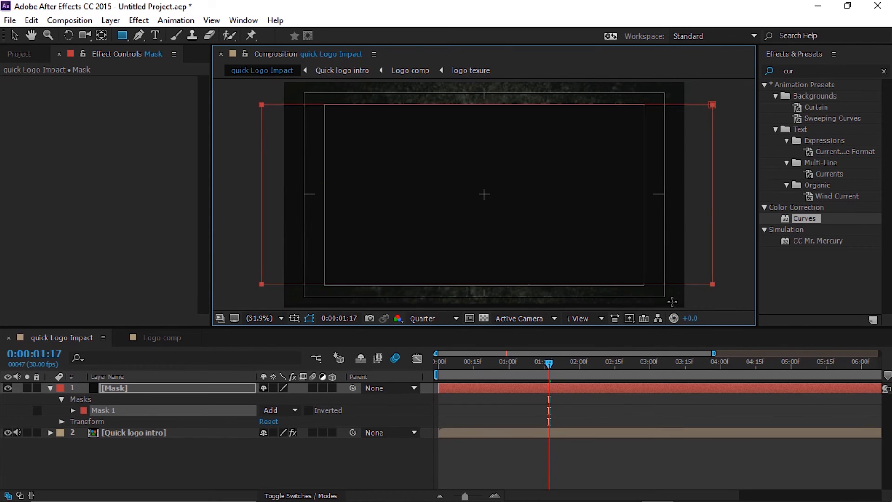
Set Mask 1 to Subtract so the solid forms letterbox bars, and hide the Title/Action Safe guides.
{"action": "left_click", "coordinate": [274, 411]}
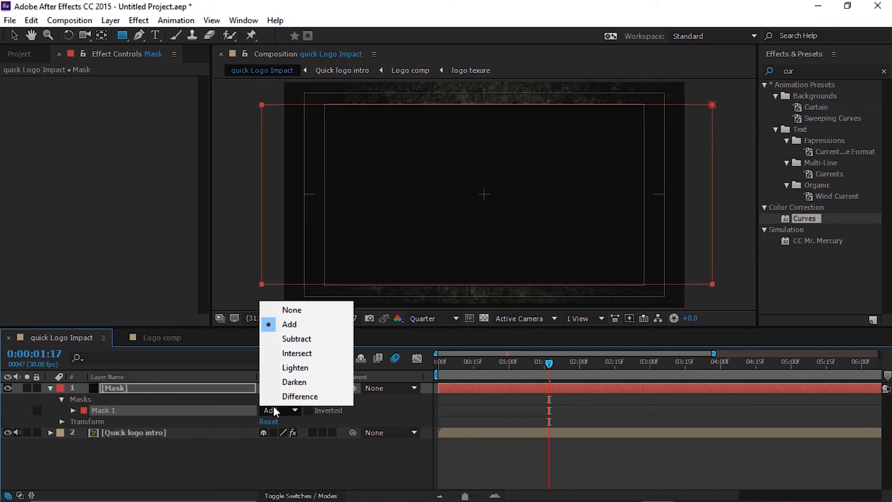
{"action": "left_click", "coordinate": [296, 338]}
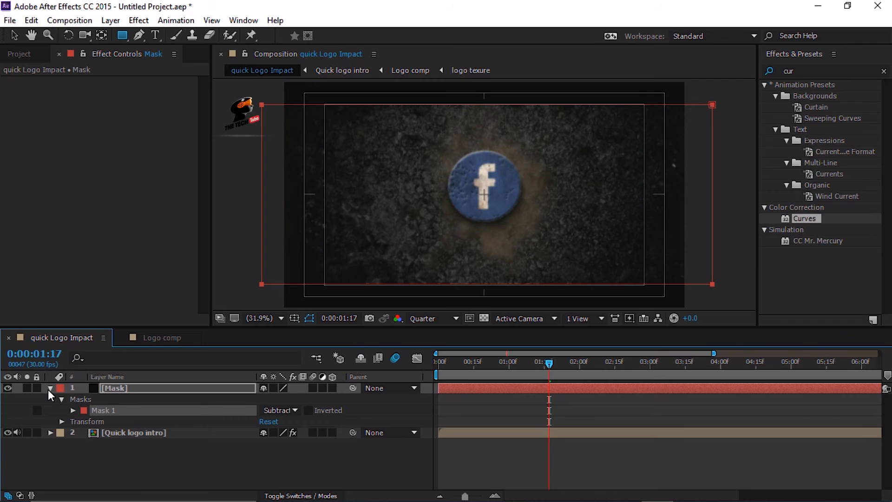
{"action": "left_click", "coordinate": [49, 387]}
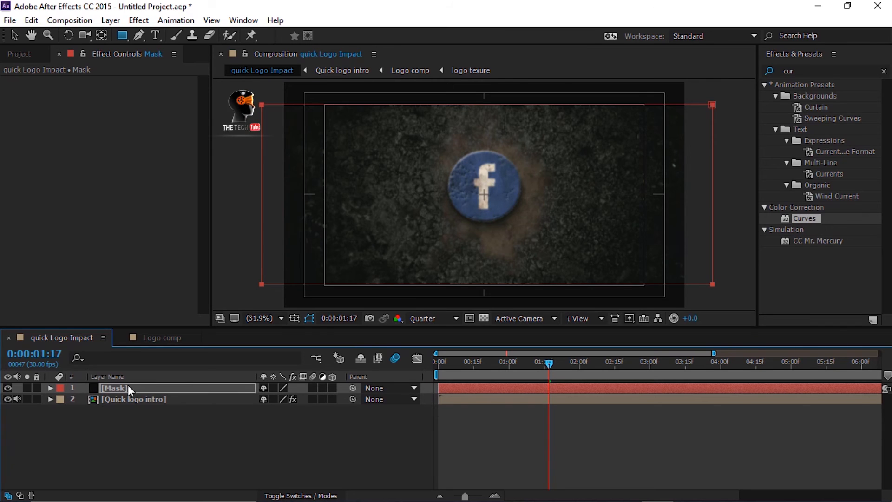
{"action": "left_click", "coordinate": [298, 319]}
{"action": "left_click", "coordinate": [304, 331]}
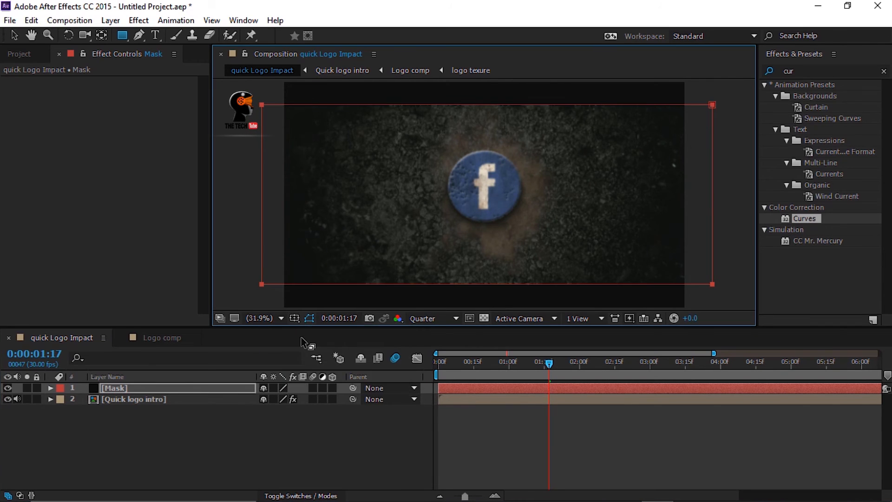
{"action": "left_click", "coordinate": [177, 443]}
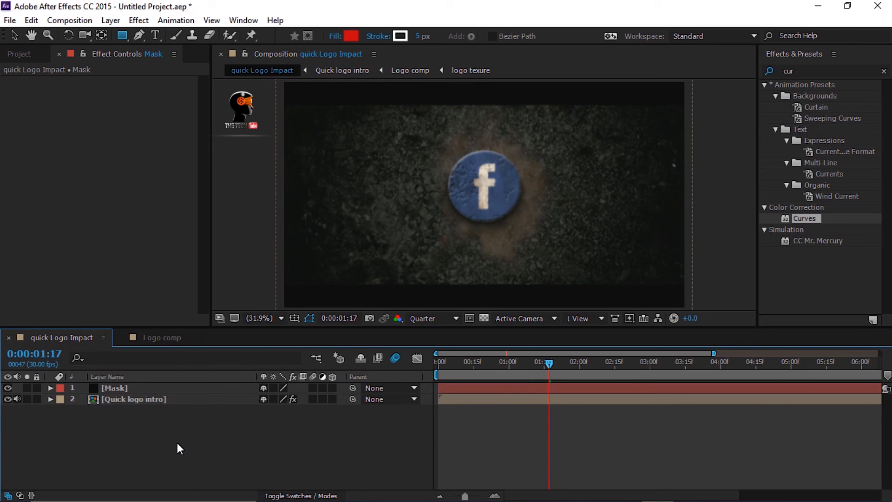
At 0:00:02:16, add a text layer reading "facebook.com" over the lower part of the logo.
{"action": "left_click_drag", "start_coordinate": [458, 361], "coordinate": [575, 370]}
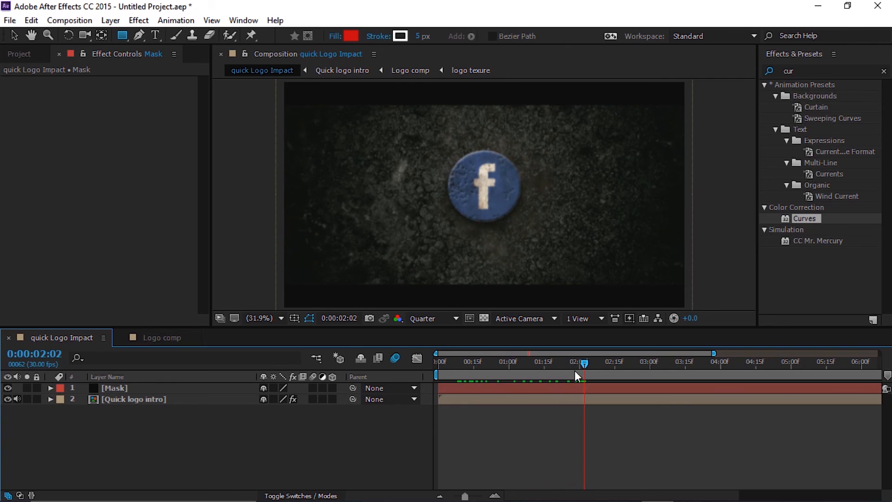
{"action": "left_click_drag", "start_coordinate": [466, 498], "coordinate": [461, 497]}
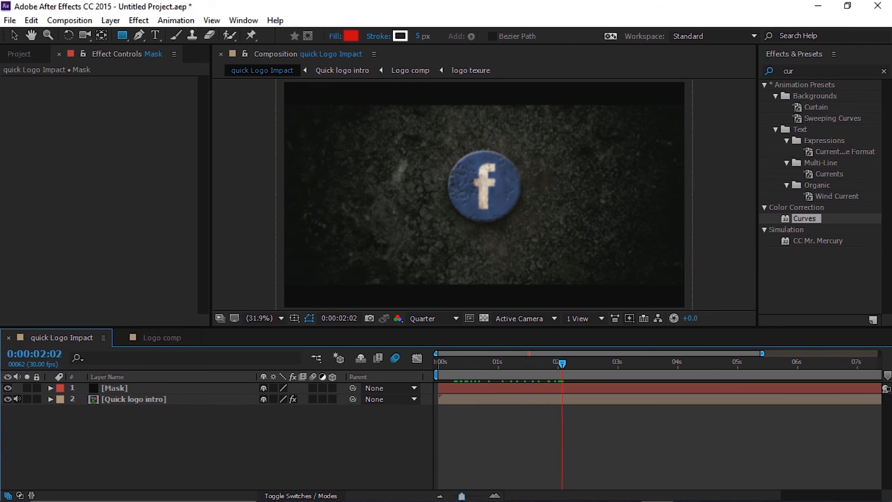
{"action": "left_click_drag", "start_coordinate": [566, 367], "coordinate": [586, 365]}
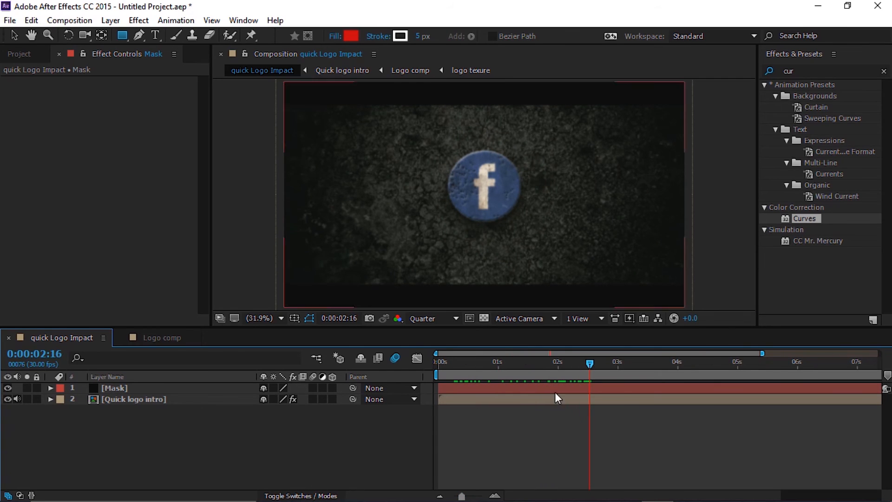
{"action": "left_click", "coordinate": [151, 37]}
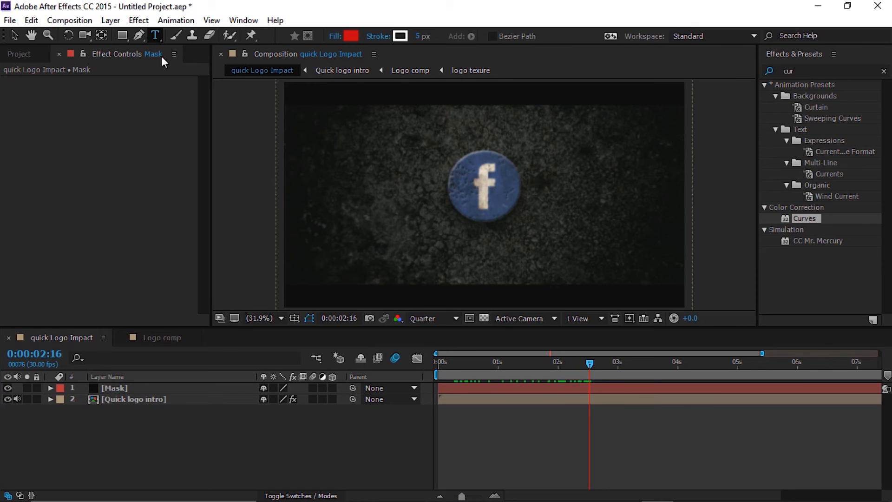
{"action": "left_click", "coordinate": [421, 235]}
{"action": "type", "text": "facebook.com"}
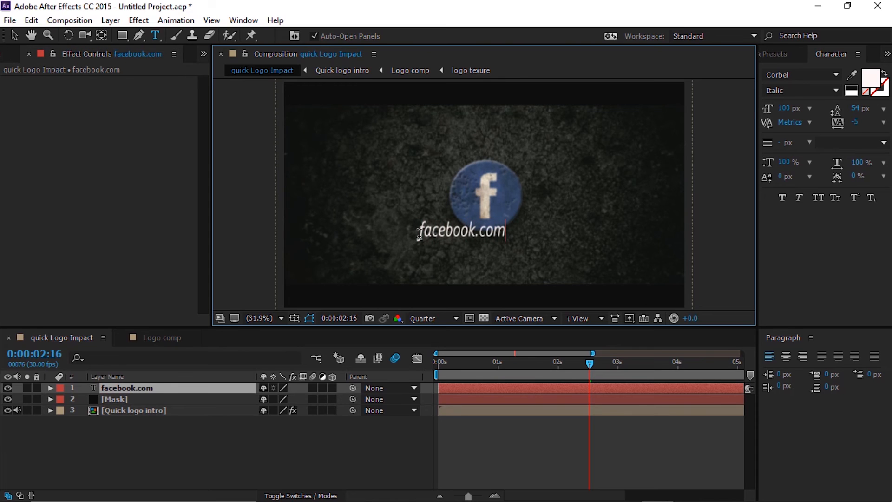
{"action": "left_click", "coordinate": [15, 35]}
Position the facebook.com text centred horizontally just below the logo and scale it to 45%.
{"action": "left_click", "coordinate": [244, 20]}
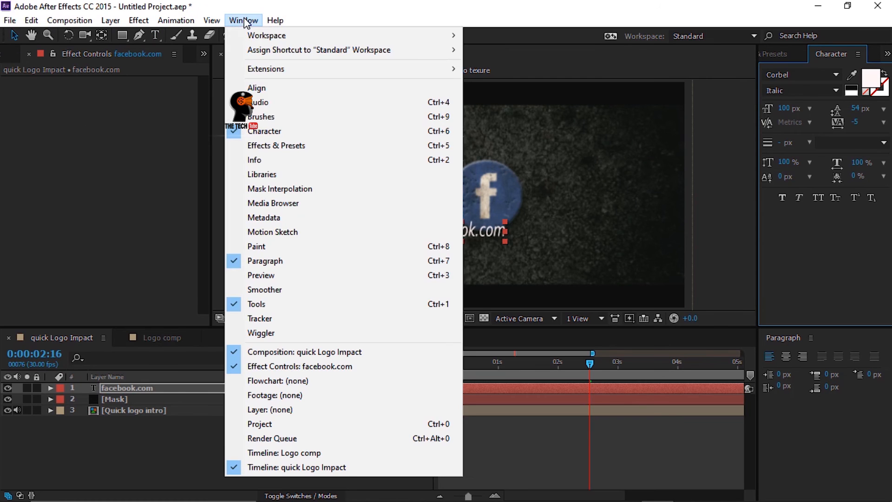
{"action": "left_click", "coordinate": [280, 88]}
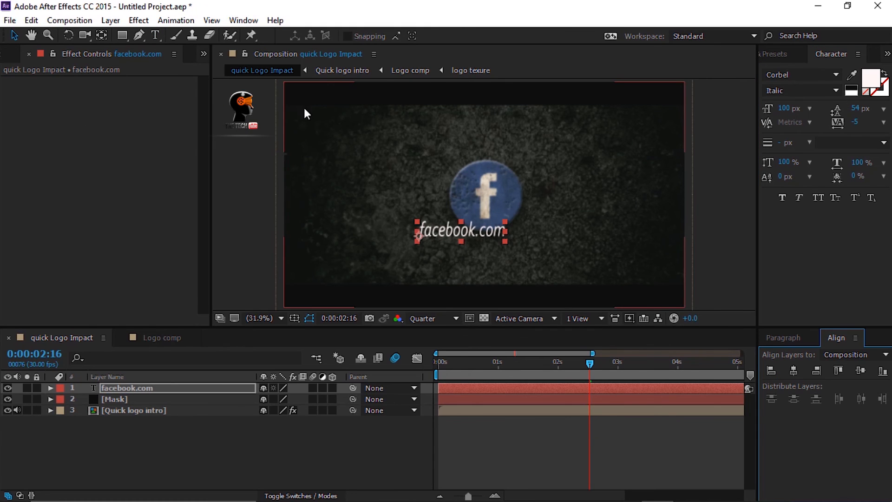
{"action": "left_click", "coordinate": [798, 373]}
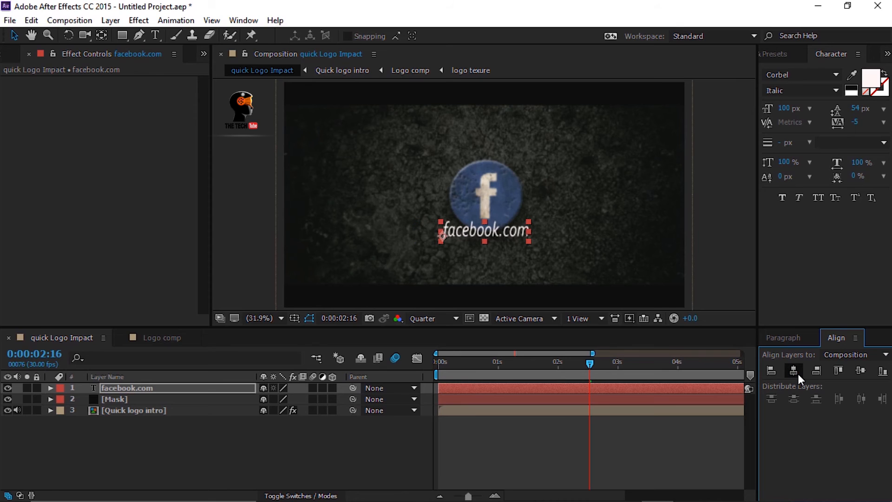
{"action": "left_click", "coordinate": [860, 373]}
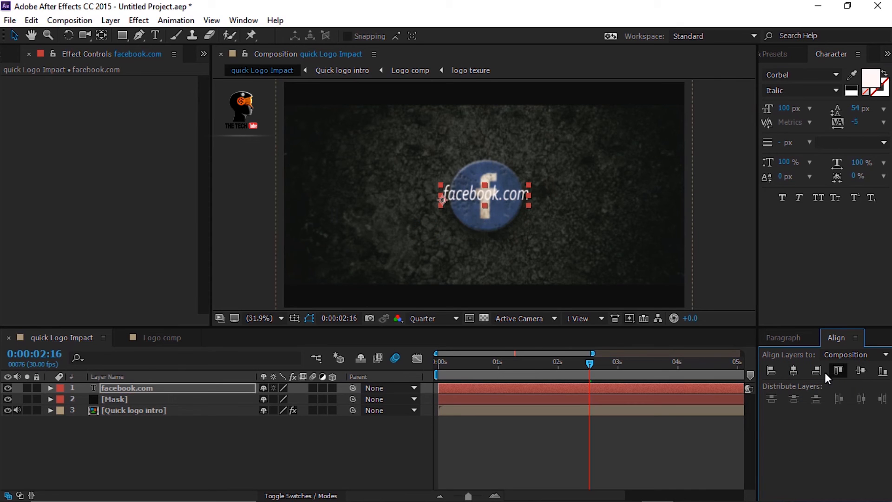
{"action": "left_click_drag", "start_coordinate": [499, 197], "coordinate": [506, 243]}
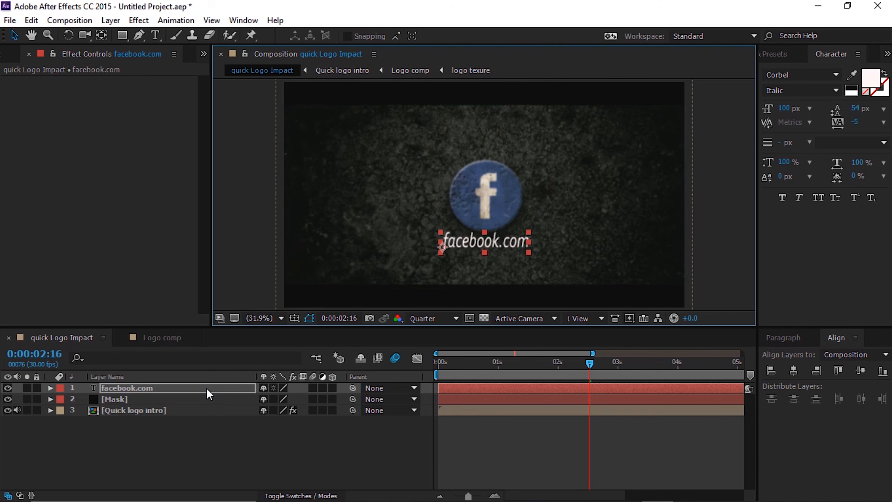
{"action": "key", "text": "s"}
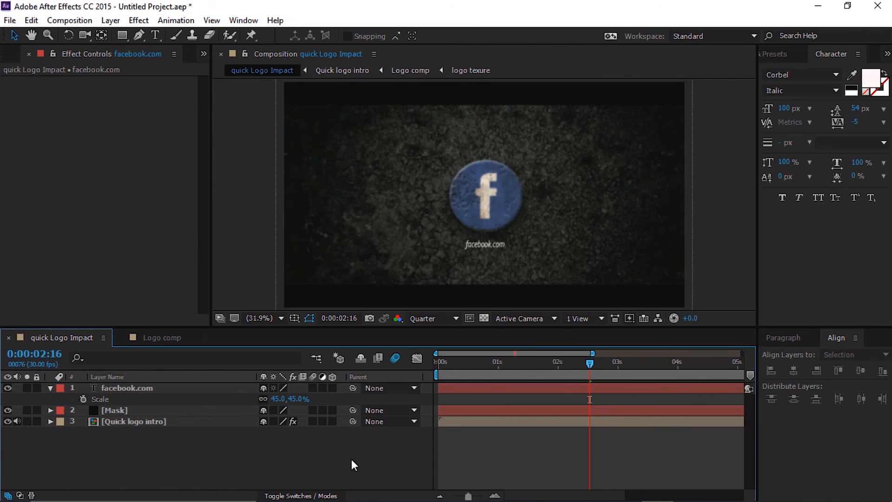
Search the presets for "blue" and apply the Blue Flash text preset to the facebook.com layer.
{"action": "left_click", "coordinate": [784, 56]}
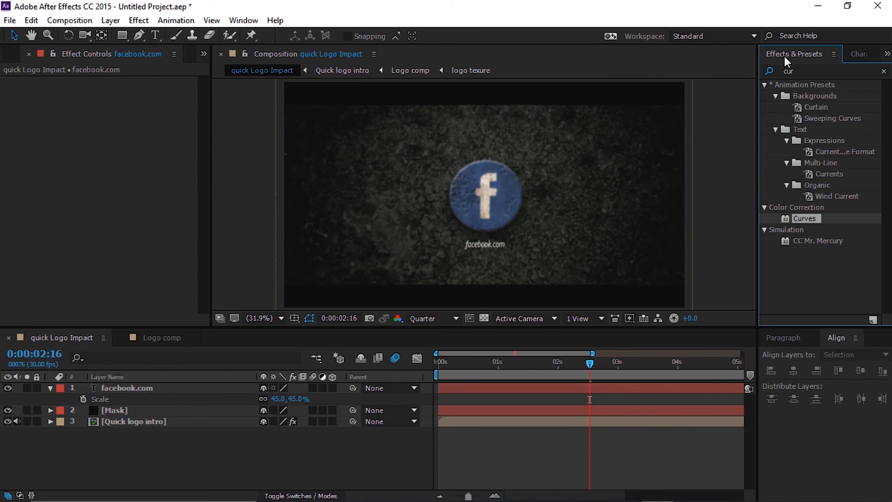
{"action": "left_click", "coordinate": [790, 70]}
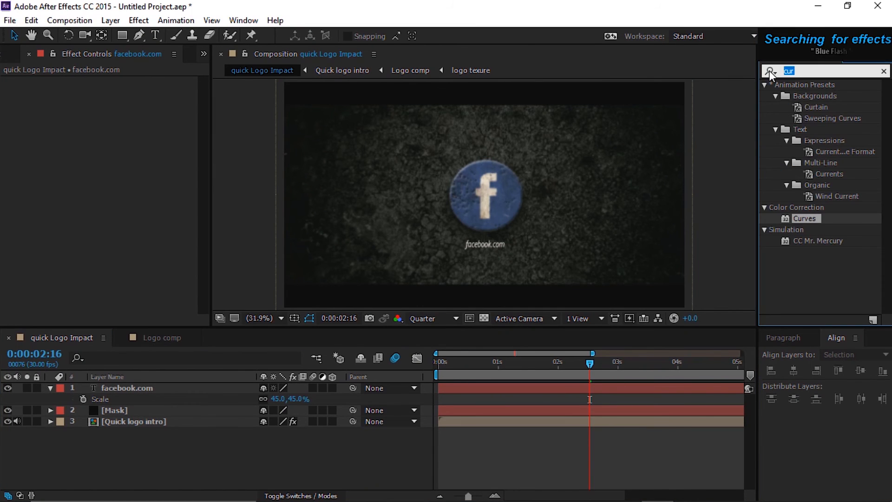
{"action": "type", "text": "blu"}
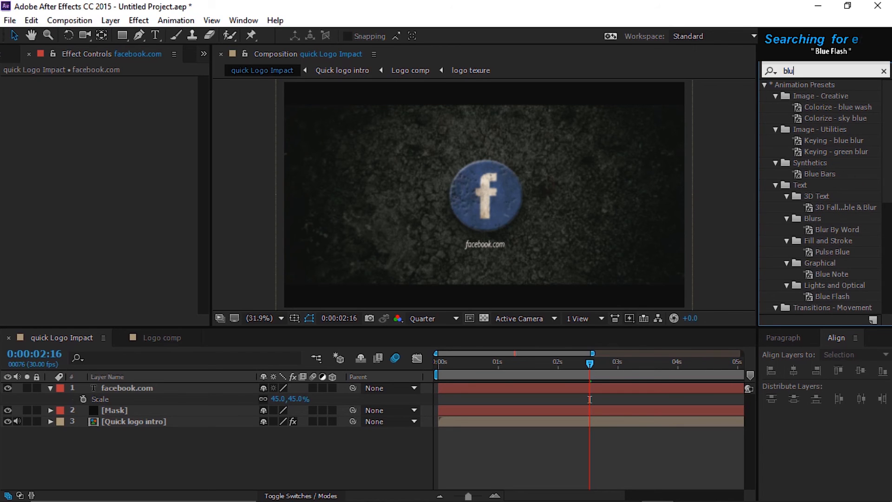
{"action": "type", "text": "e"}
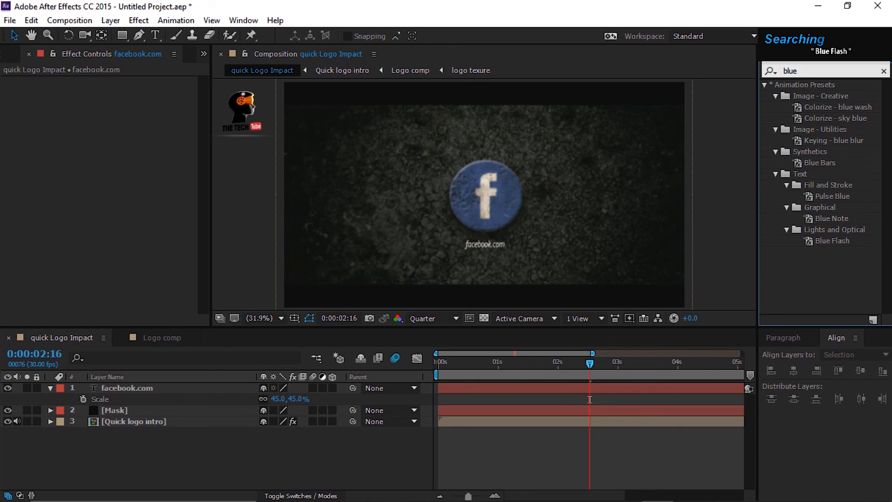
{"action": "left_click_drag", "start_coordinate": [836, 241], "coordinate": [115, 386]}
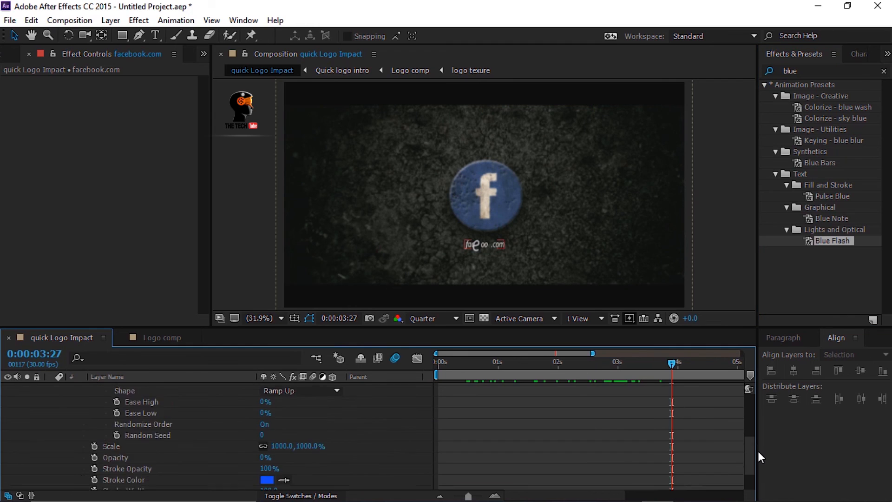
Set the Shape of the Blue Flash range selector on the facebook.com text to Smooth.
{"action": "scroll", "coordinate": [757, 450], "scroll_direction": "down", "scroll_amount": 2}
{"action": "scroll", "coordinate": [671, 434], "scroll_direction": "up", "scroll_amount": 2}
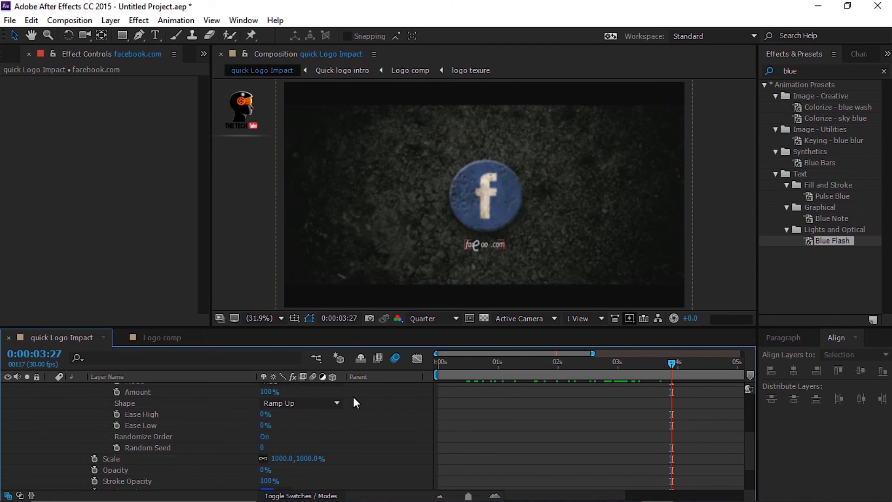
{"action": "left_click", "coordinate": [322, 403]}
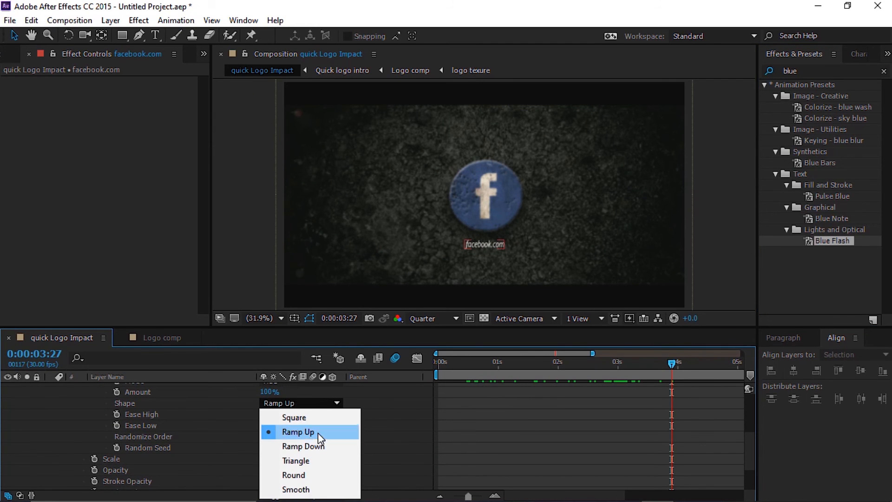
{"action": "left_click", "coordinate": [297, 489]}
Set the Stroke Color of the Blue Flash animator on the facebook.com text to white (FFFFFF) and collapse the layer's properties.
{"action": "scroll", "coordinate": [750, 453], "scroll_direction": "down", "scroll_amount": 2}
{"action": "scroll", "coordinate": [752, 456], "scroll_direction": "down", "scroll_amount": 1}
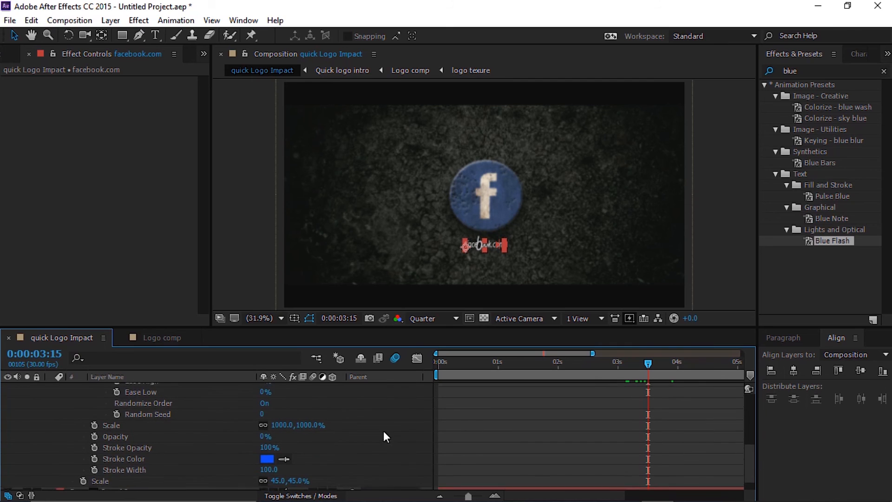
{"action": "left_click", "coordinate": [267, 457]}
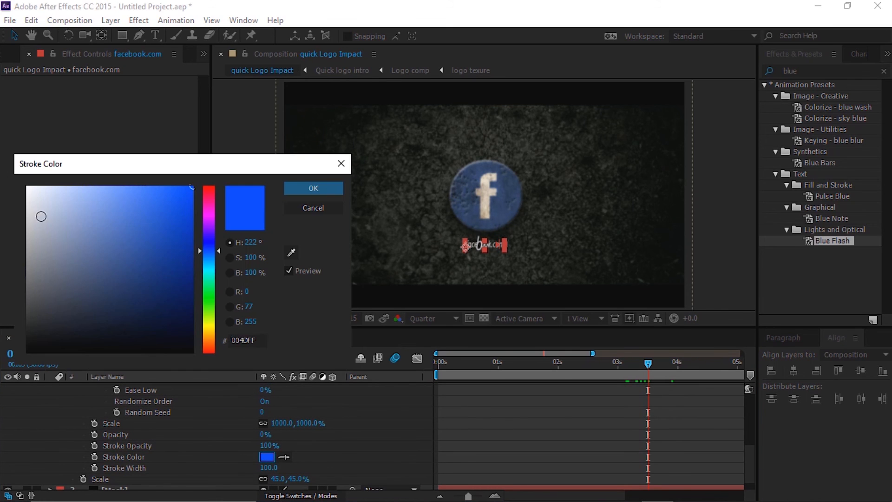
{"action": "type", "text": "FFFFFF"}
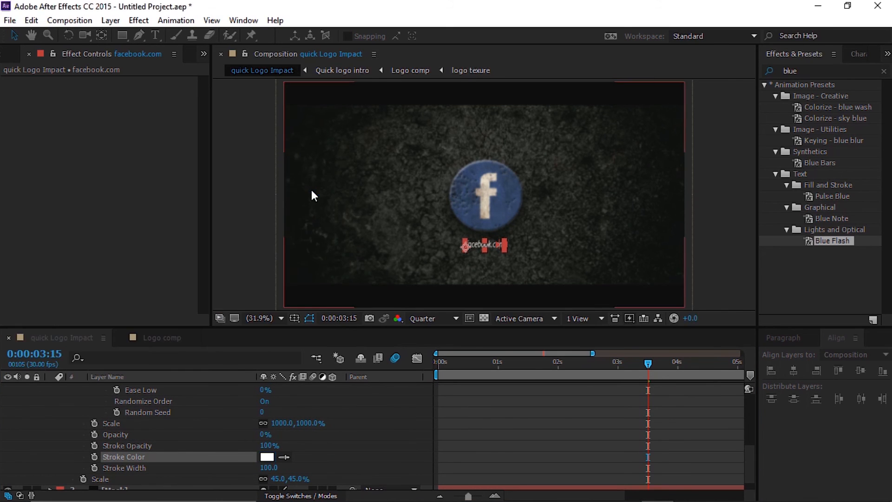
{"action": "left_click", "coordinate": [312, 189]}
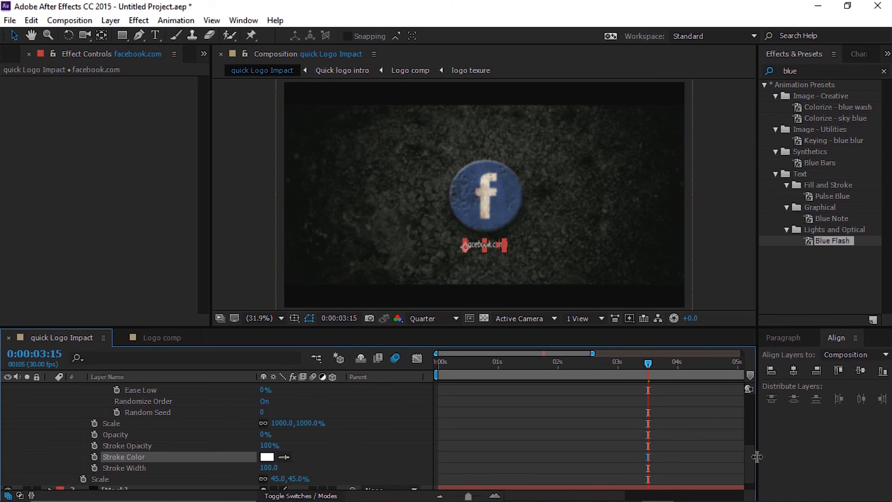
{"action": "scroll", "coordinate": [753, 458], "scroll_direction": "up", "scroll_amount": 4}
{"action": "scroll", "coordinate": [754, 425], "scroll_direction": "up", "scroll_amount": 3}
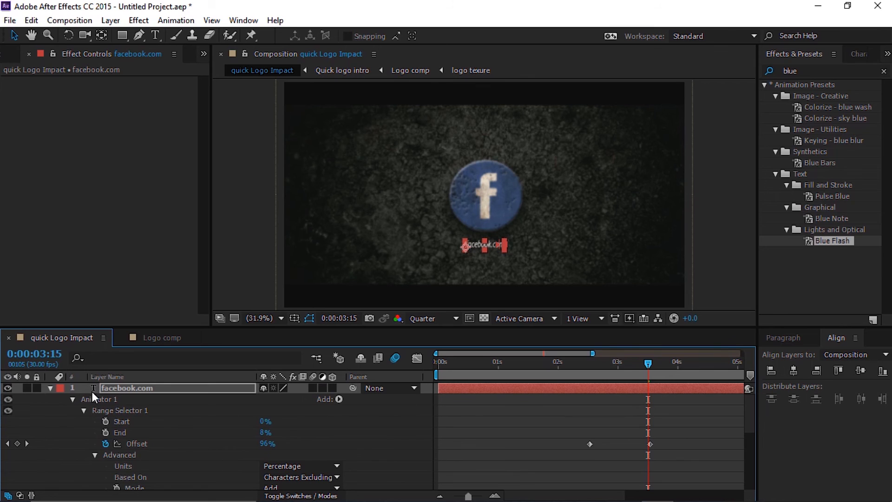
{"action": "left_click", "coordinate": [50, 388]}
{"action": "left_click", "coordinate": [146, 434]}
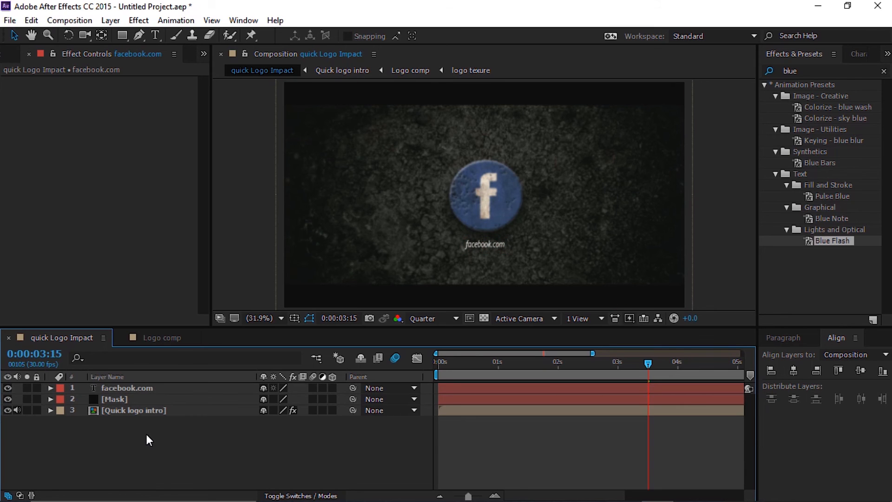
Set the end of the quick Logo Impact work area to about 6 seconds and return to the start of the composition.
{"action": "left_click_drag", "start_coordinate": [468, 496], "coordinate": [456, 493]}
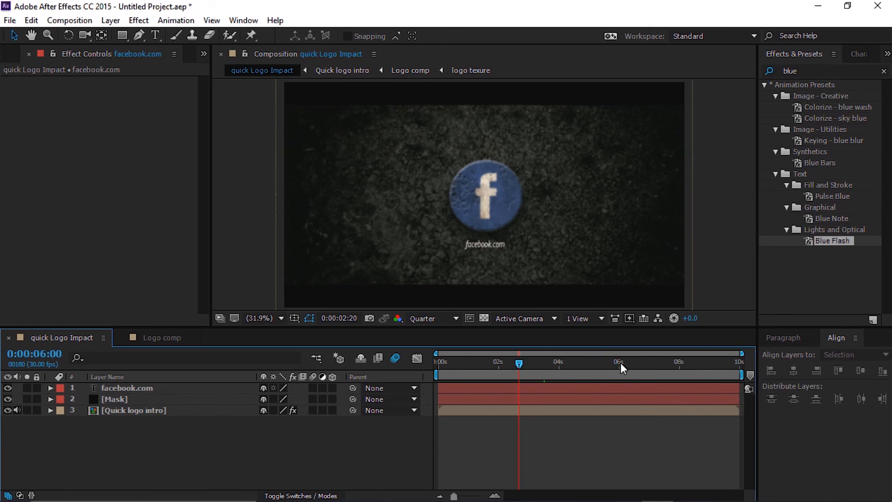
{"action": "left_click", "coordinate": [622, 361]}
{"action": "key", "text": "n"}
{"action": "left_click_drag", "start_coordinate": [527, 363], "coordinate": [418, 361]}
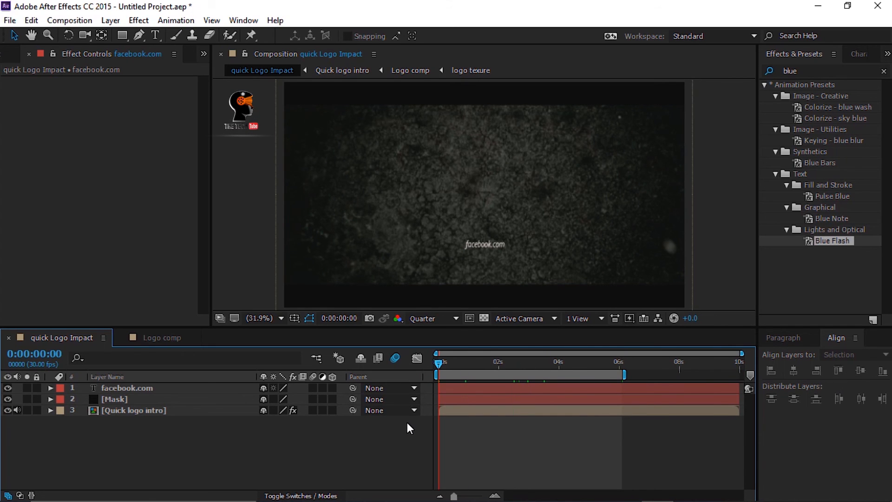
Apply Easy Ease to both range selector Offset keyframes of the facebook.com text.
{"action": "left_click", "coordinate": [146, 388]}
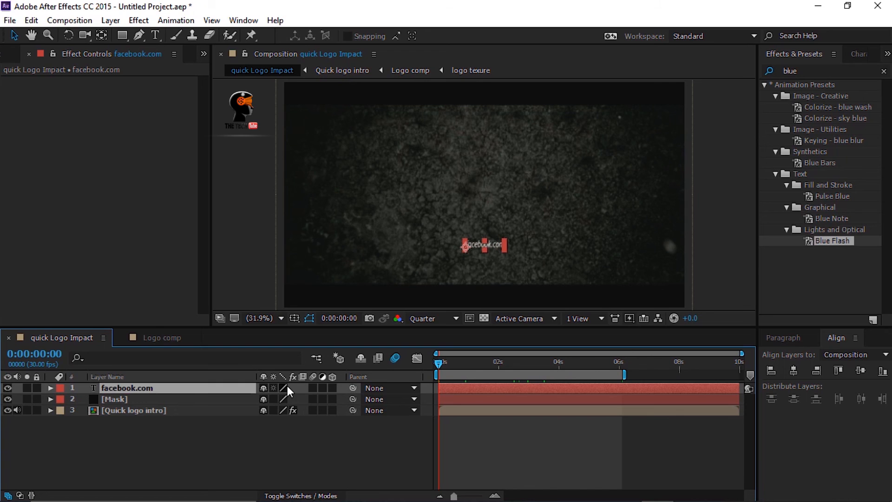
{"action": "key", "text": "u"}
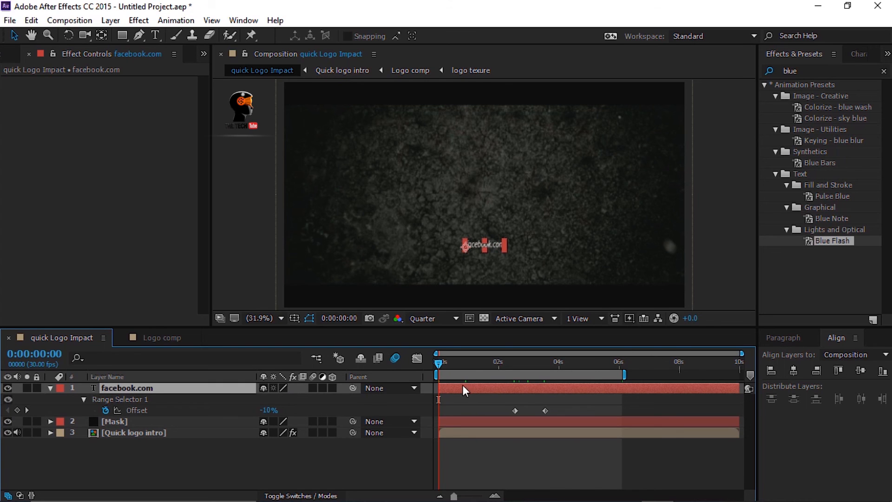
{"action": "left_click_drag", "start_coordinate": [500, 403], "coordinate": [545, 412]}
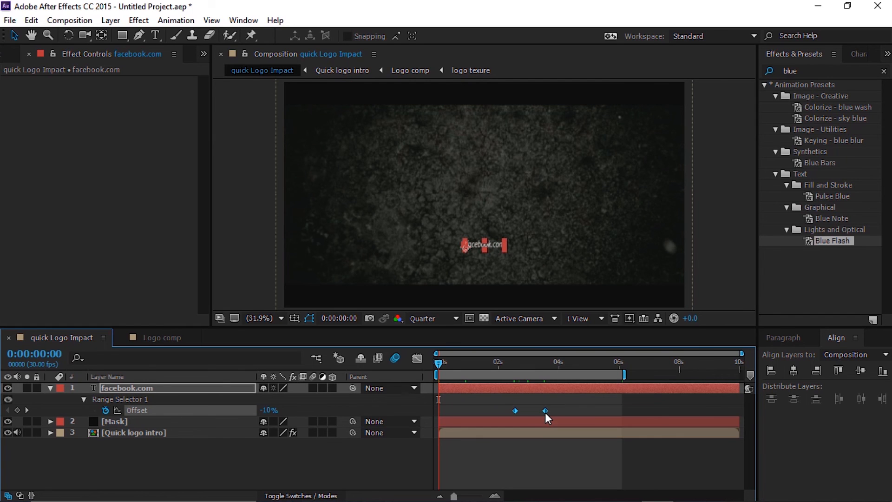
{"action": "right_click", "coordinate": [545, 411]}
{"action": "mouse_move", "coordinate": [569, 403]}
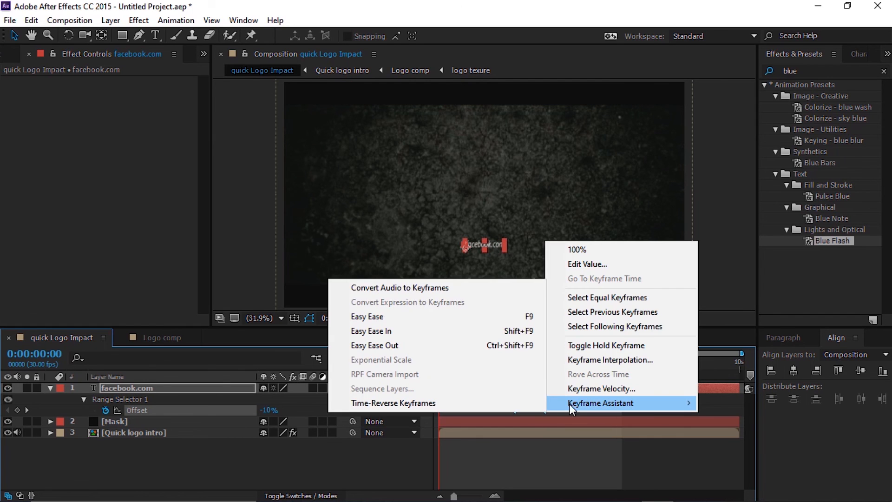
{"action": "left_click", "coordinate": [382, 316]}
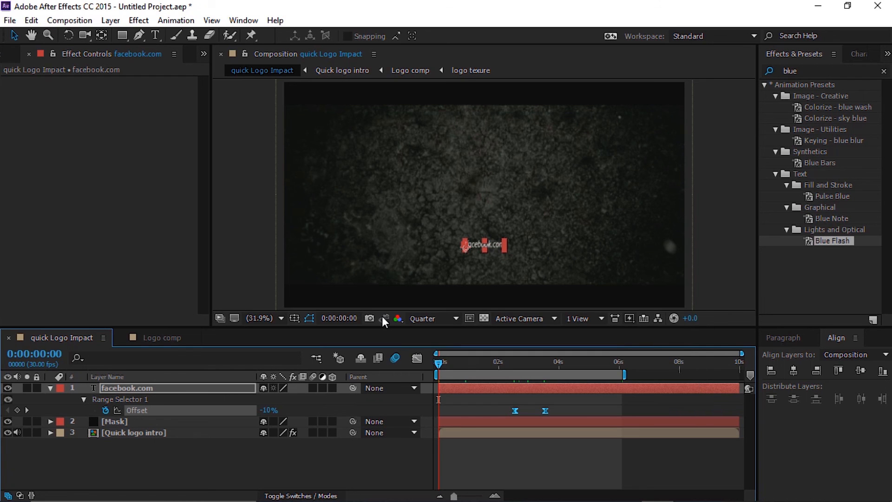
At 0:00:02:08, add an Opacity keyframe of 0% to the facebook.com layer.
{"action": "left_click_drag", "start_coordinate": [478, 362], "coordinate": [507, 369]}
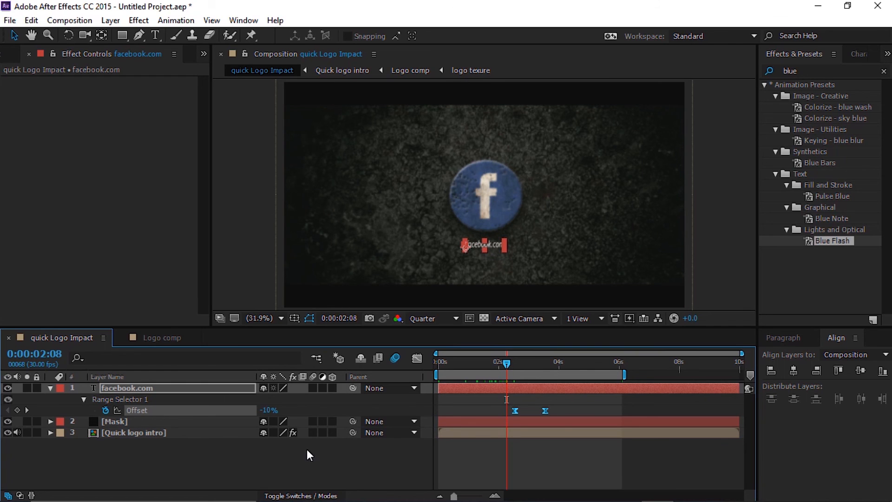
{"action": "key", "text": "t"}
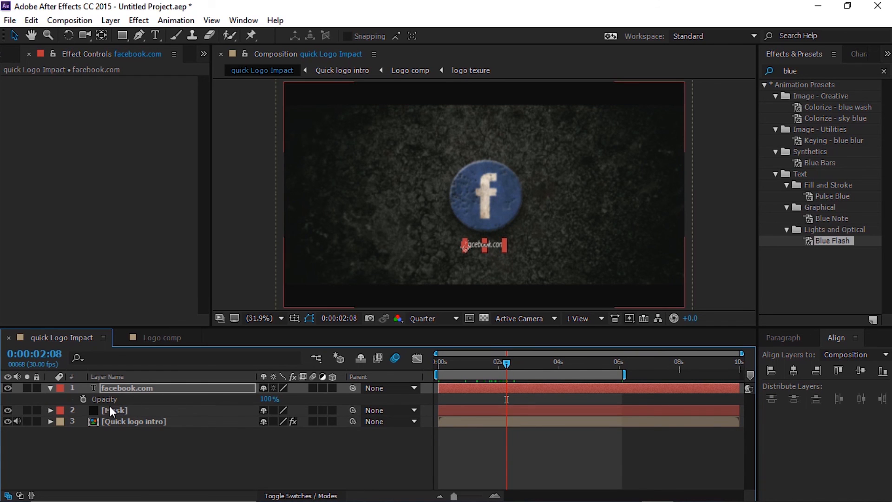
{"action": "left_click", "coordinate": [84, 399]}
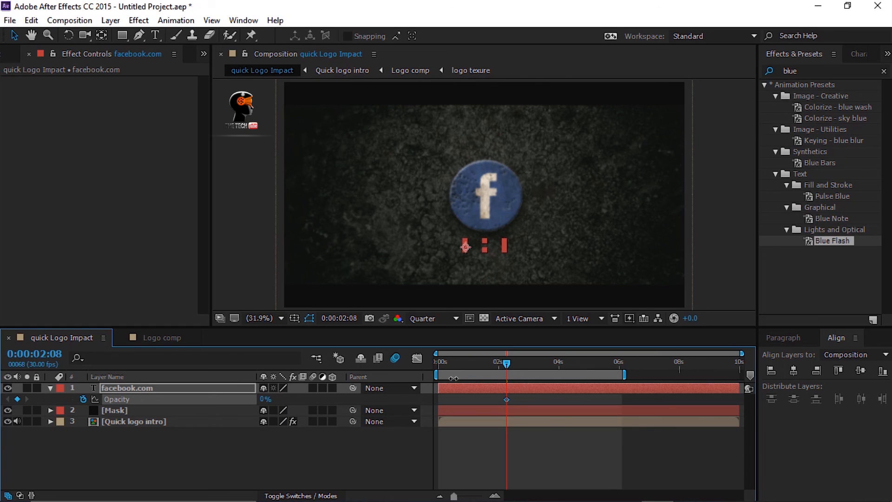
At 0:00:03:23, keyframe the facebook.com layer's Opacity at 100% and preview the fade-in from 0:00:02:02.
{"action": "left_click", "coordinate": [207, 389]}
{"action": "key", "text": "u"}
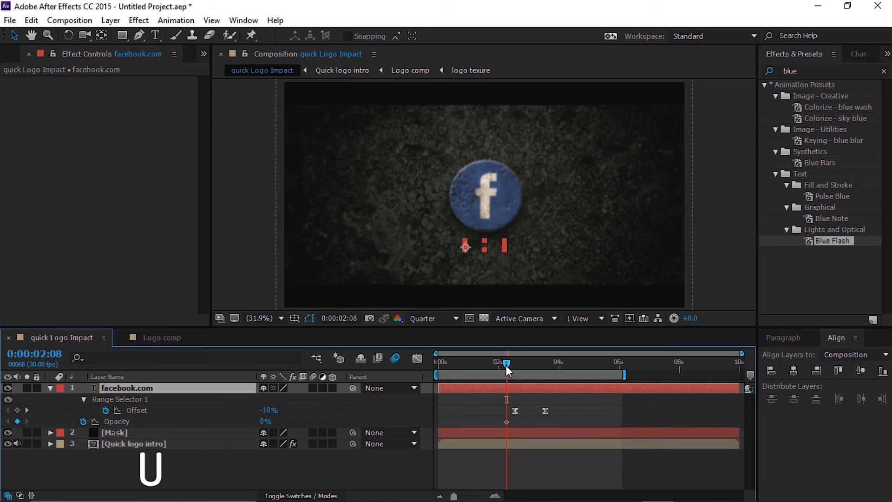
{"action": "left_click_drag", "start_coordinate": [506, 361], "coordinate": [551, 369]}
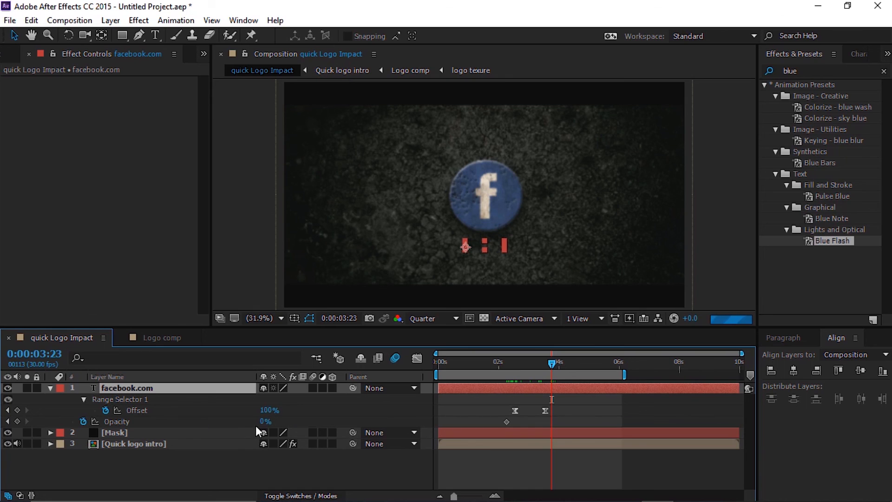
{"action": "left_click_drag", "start_coordinate": [264, 422], "coordinate": [567, 415]}
{"action": "left_click_drag", "start_coordinate": [511, 362], "coordinate": [500, 361]}
{"action": "left_click", "coordinate": [344, 467]}
{"action": "key", "text": "space"}
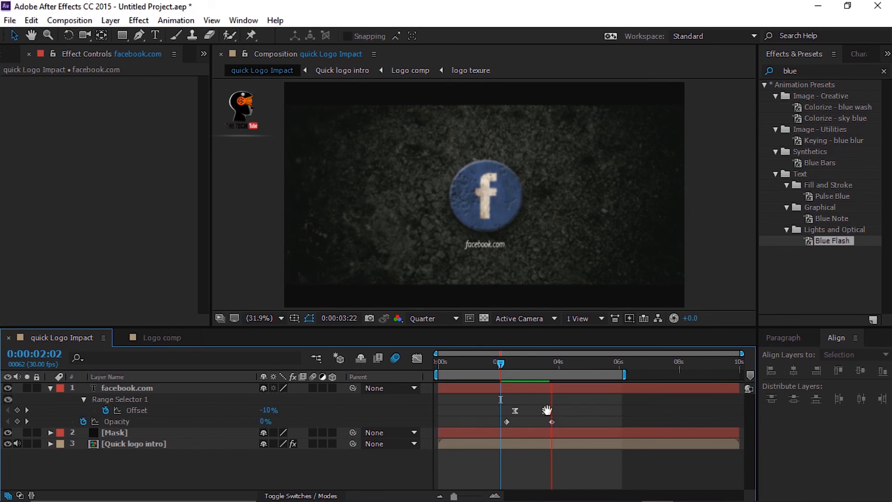
Move the last Offset keyframe earlier to just past 3 seconds and apply Easy Ease to both Opacity keyframes of the text.
{"action": "left_click_drag", "start_coordinate": [544, 410], "coordinate": [503, 422]}
{"action": "right_click", "coordinate": [503, 421]}
{"action": "left_click", "coordinate": [506, 421]}
{"action": "right_click", "coordinate": [506, 422]}
{"action": "mouse_move", "coordinate": [603, 413]}
{"action": "left_click", "coordinate": [689, 327]}
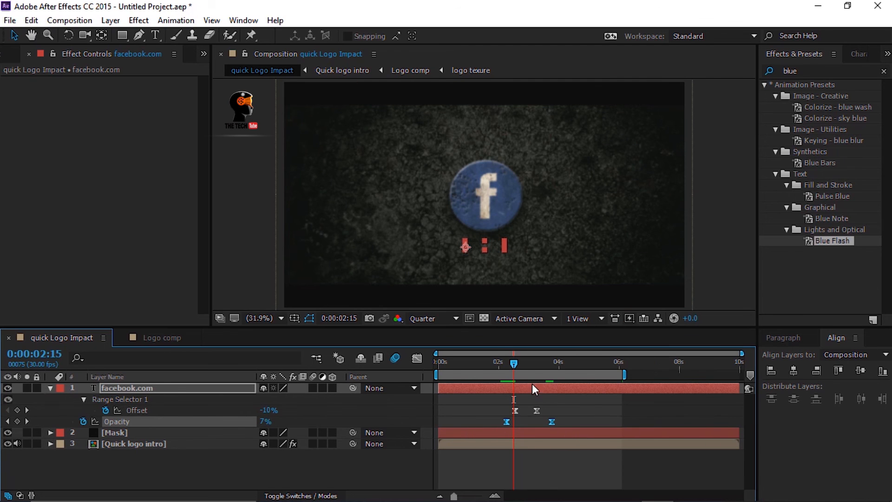
Move the text's last Opacity keyframe to just before 4 seconds and preview the text reveal.
{"action": "left_click", "coordinate": [397, 463]}
{"action": "key", "text": "space"}
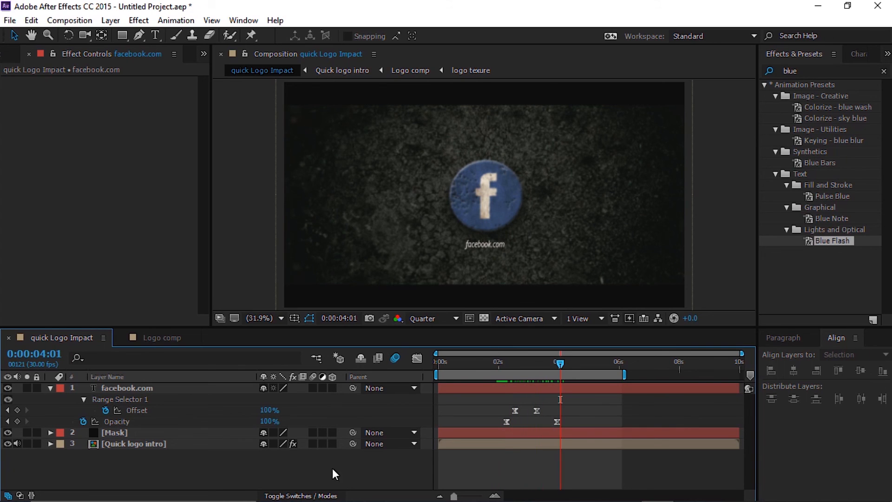
{"action": "left_click", "coordinate": [50, 388]}
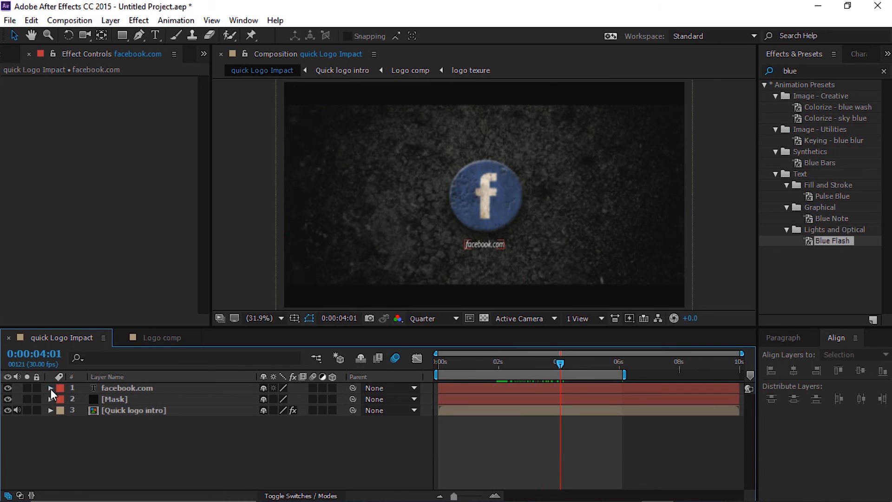
Pre-compose the facebook.com, Mask and Quick logo intro layers into a new composition named "Final", moving all attributes.
{"action": "left_click_drag", "start_coordinate": [209, 444], "coordinate": [196, 383]}
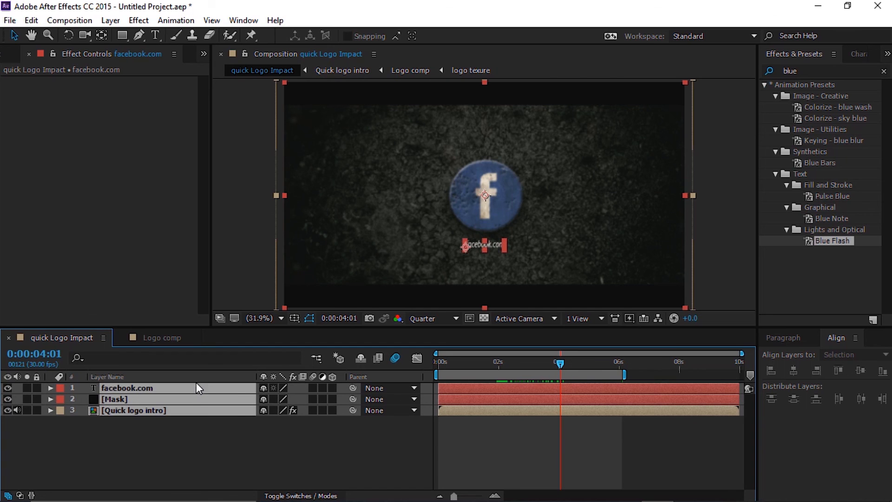
{"action": "right_click", "coordinate": [194, 389]}
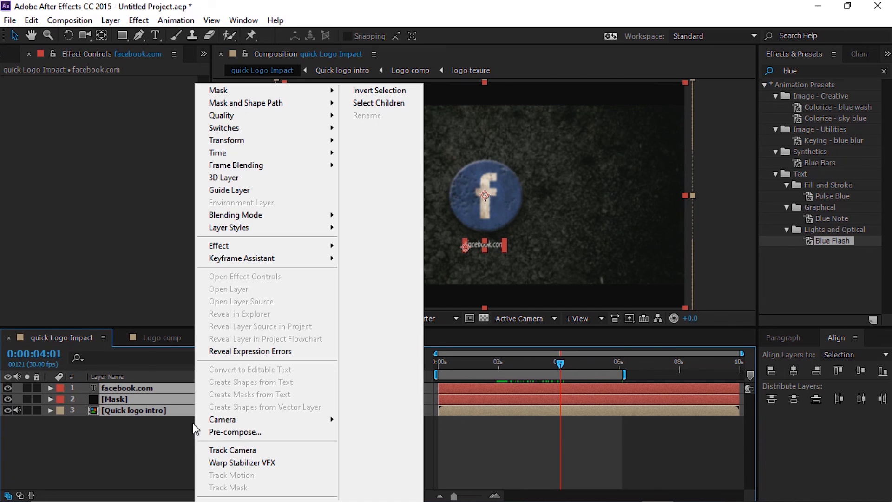
{"action": "left_click", "coordinate": [237, 435]}
{"action": "type", "text": "Final"}
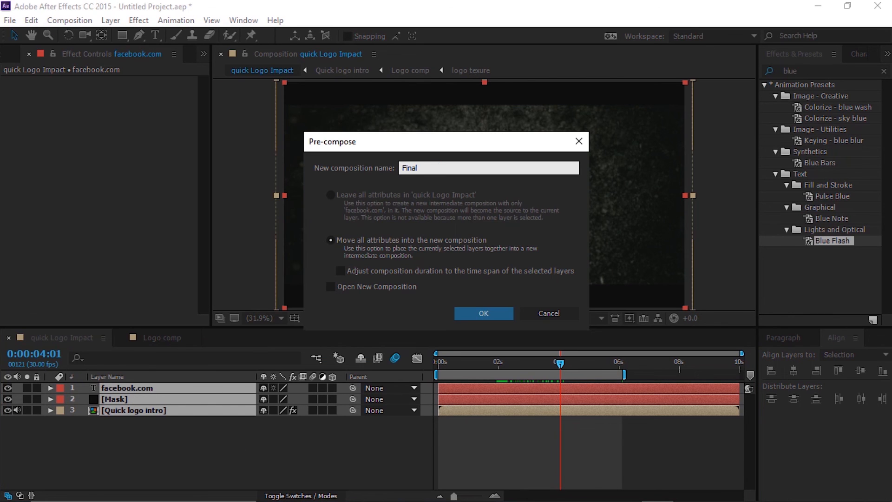
{"action": "key", "text": "Return"}
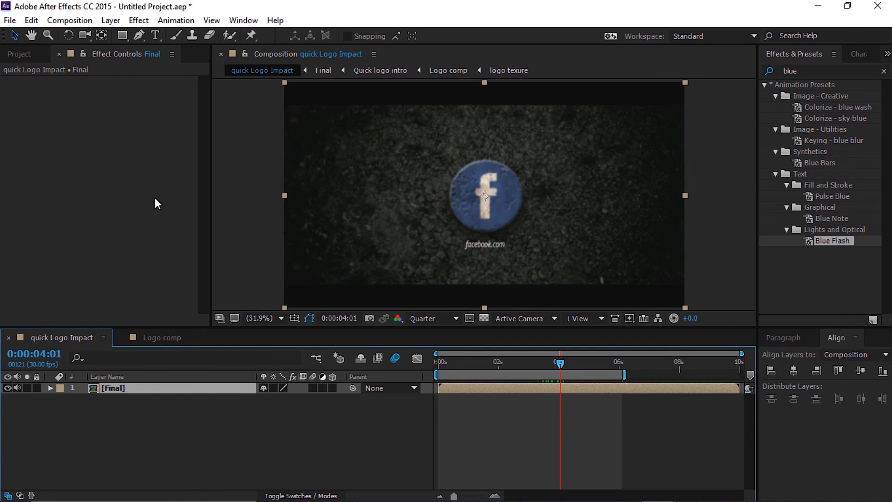
Add the quick Logo Impact composition to the render queue and set its output module format to QuickTime.
{"action": "left_click", "coordinate": [87, 22]}
{"action": "left_click", "coordinate": [103, 131]}
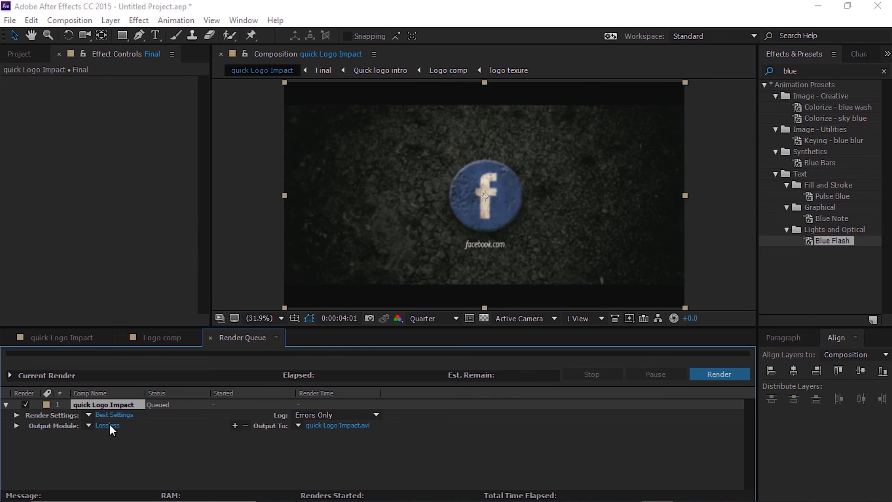
{"action": "left_click", "coordinate": [109, 425]}
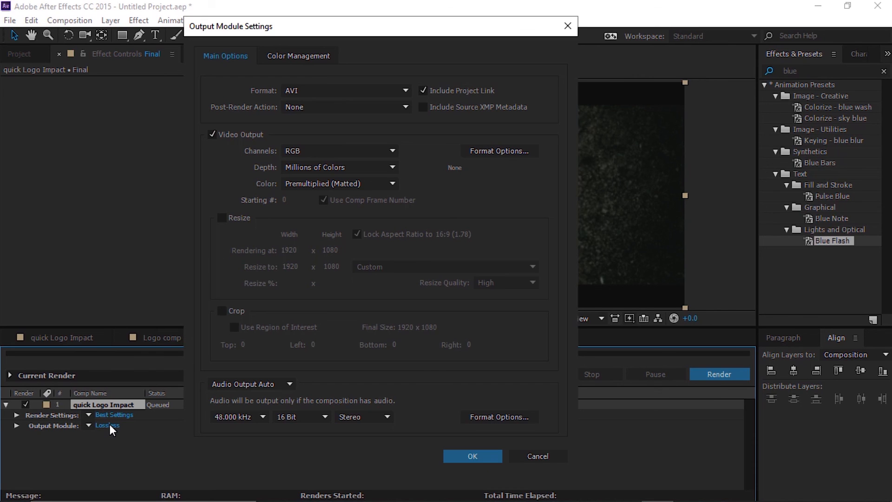
{"action": "left_click", "coordinate": [382, 91]}
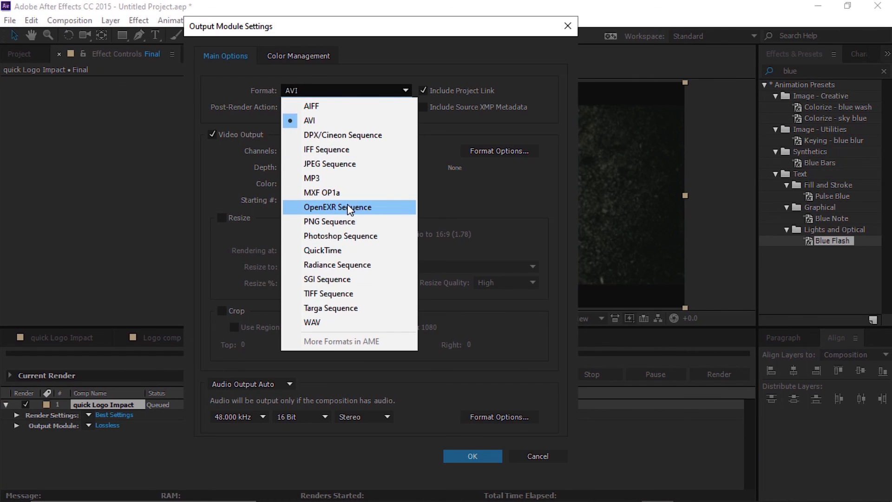
{"action": "key", "text": "Escape"}
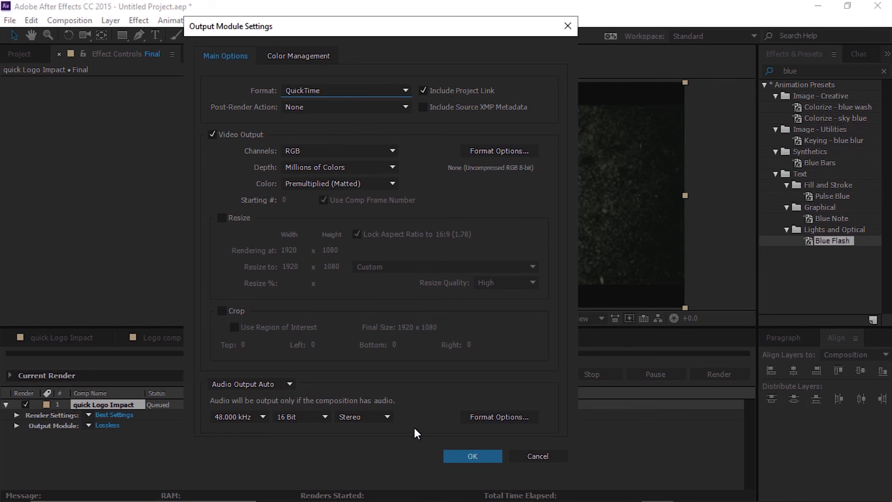
{"action": "left_click", "coordinate": [470, 460]}
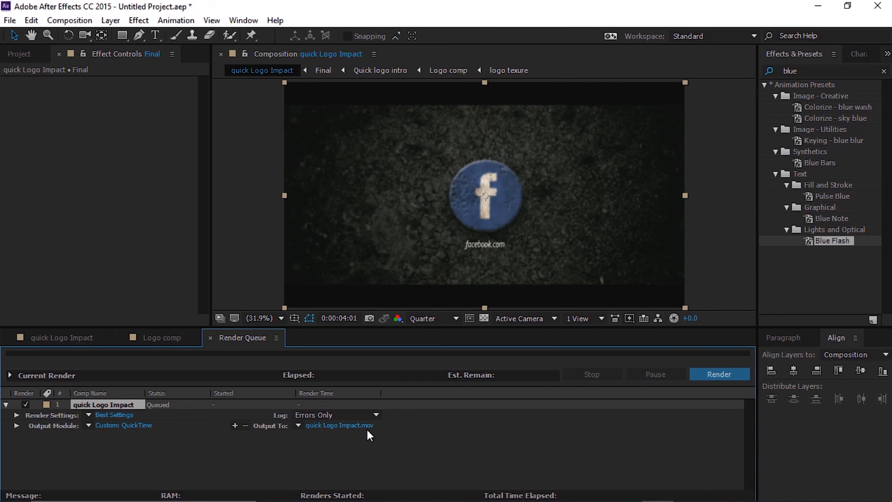
Choose the save location for quick Logo Impact.mov and start the render.
{"action": "left_click", "coordinate": [366, 425]}
{"action": "left_click", "coordinate": [590, 353]}
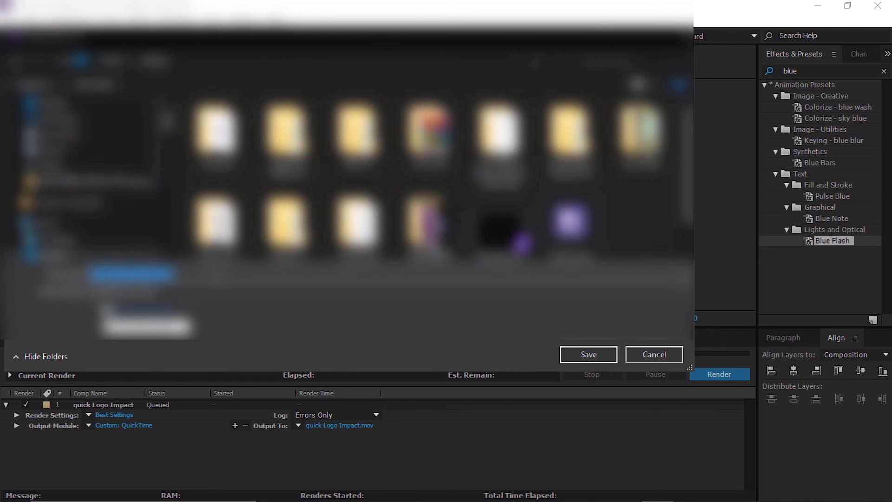
{"action": "left_click", "coordinate": [580, 350]}
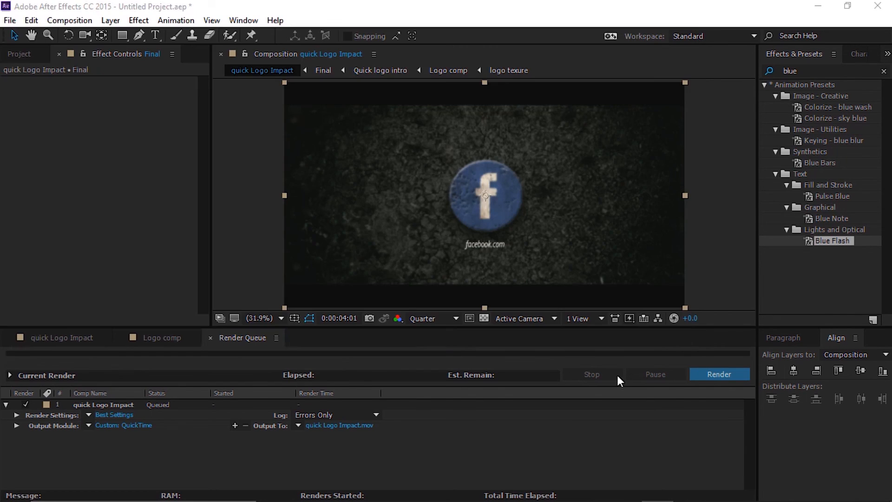
{"action": "left_click", "coordinate": [719, 375]}
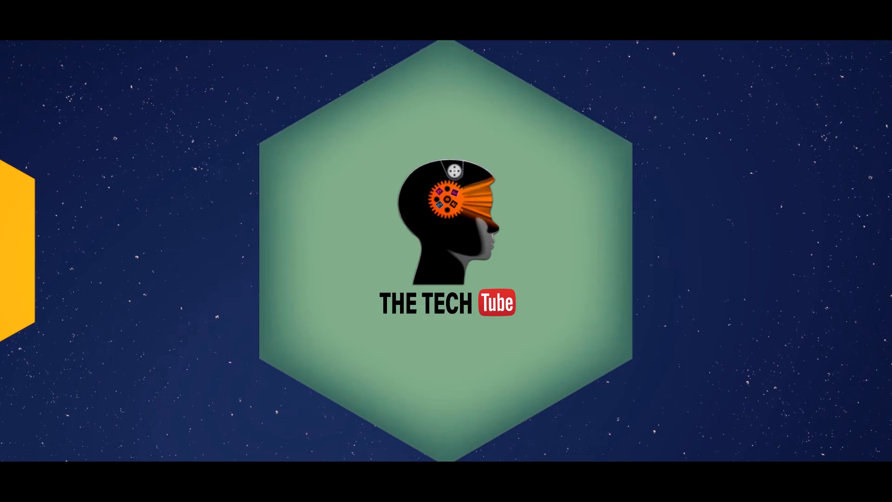